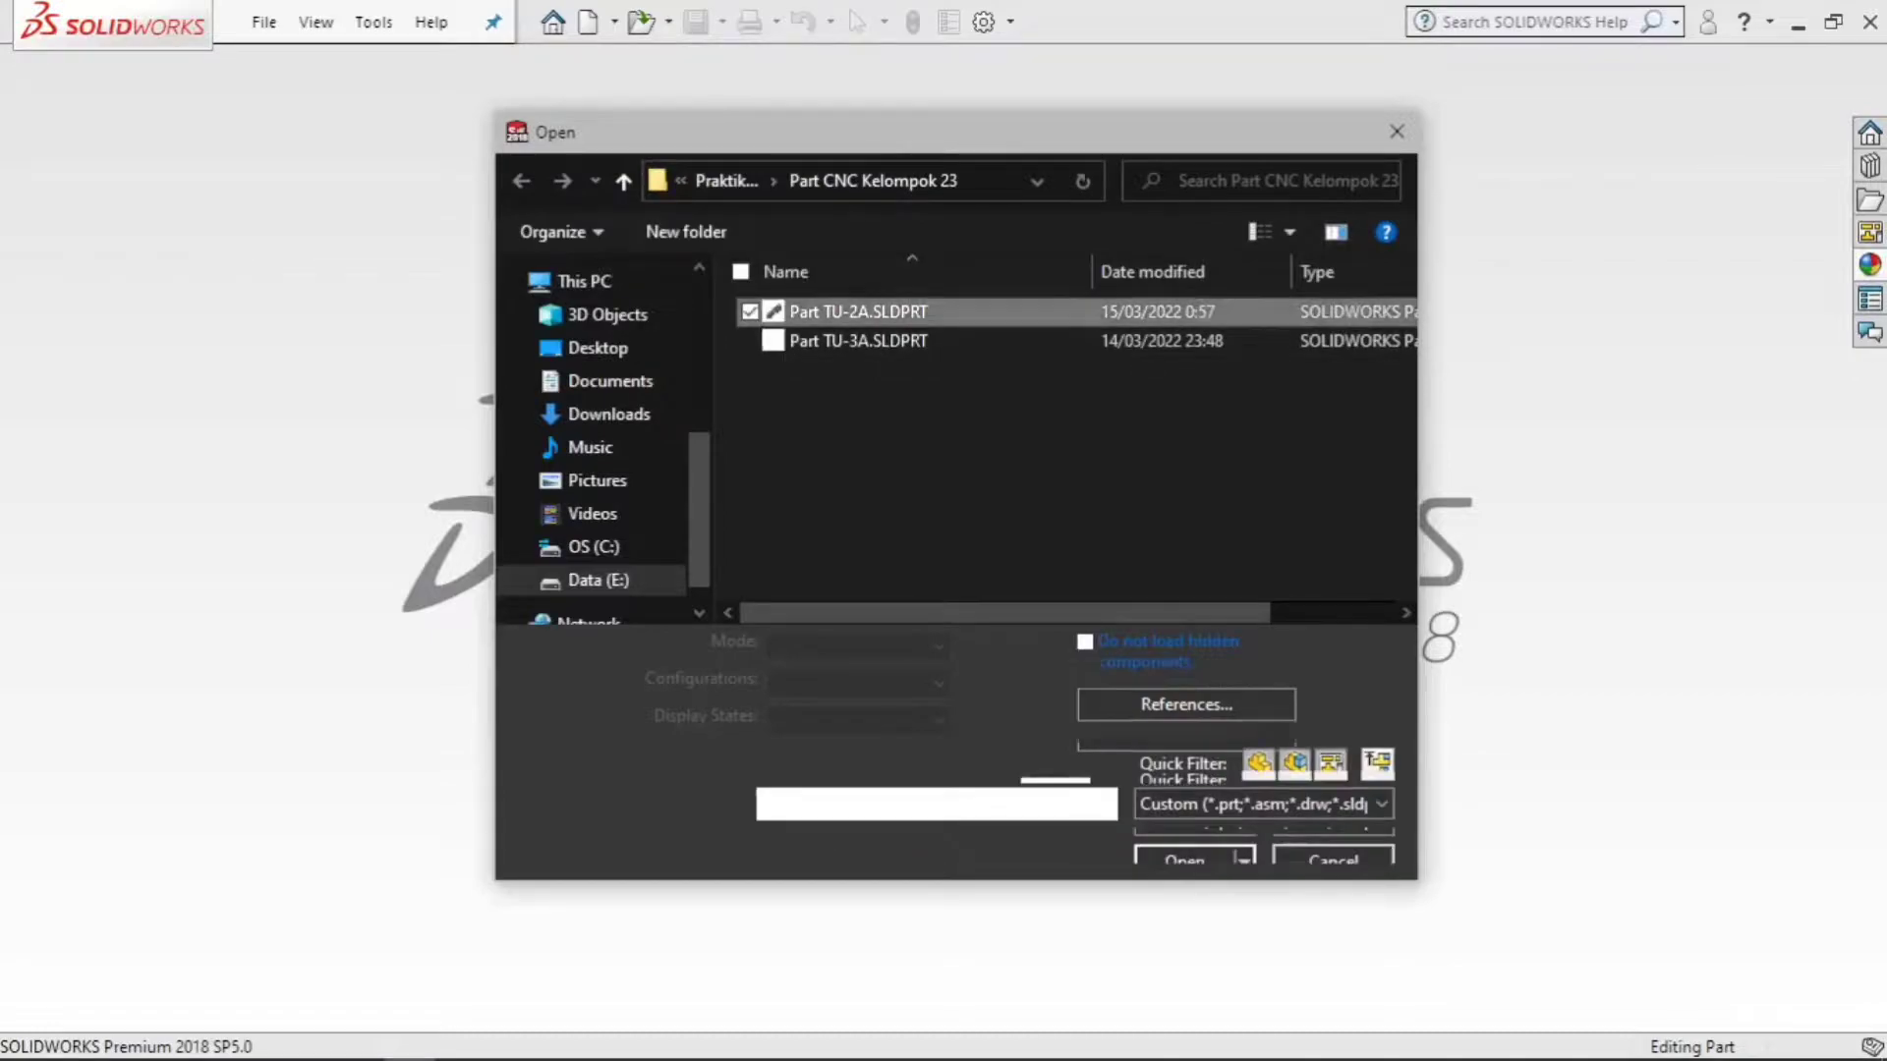
# Open Part TU-2A.SLDPRT and show the SOLIDWORKS CAM commands with its NC Manager tree
pyautogui.click(1184, 818)
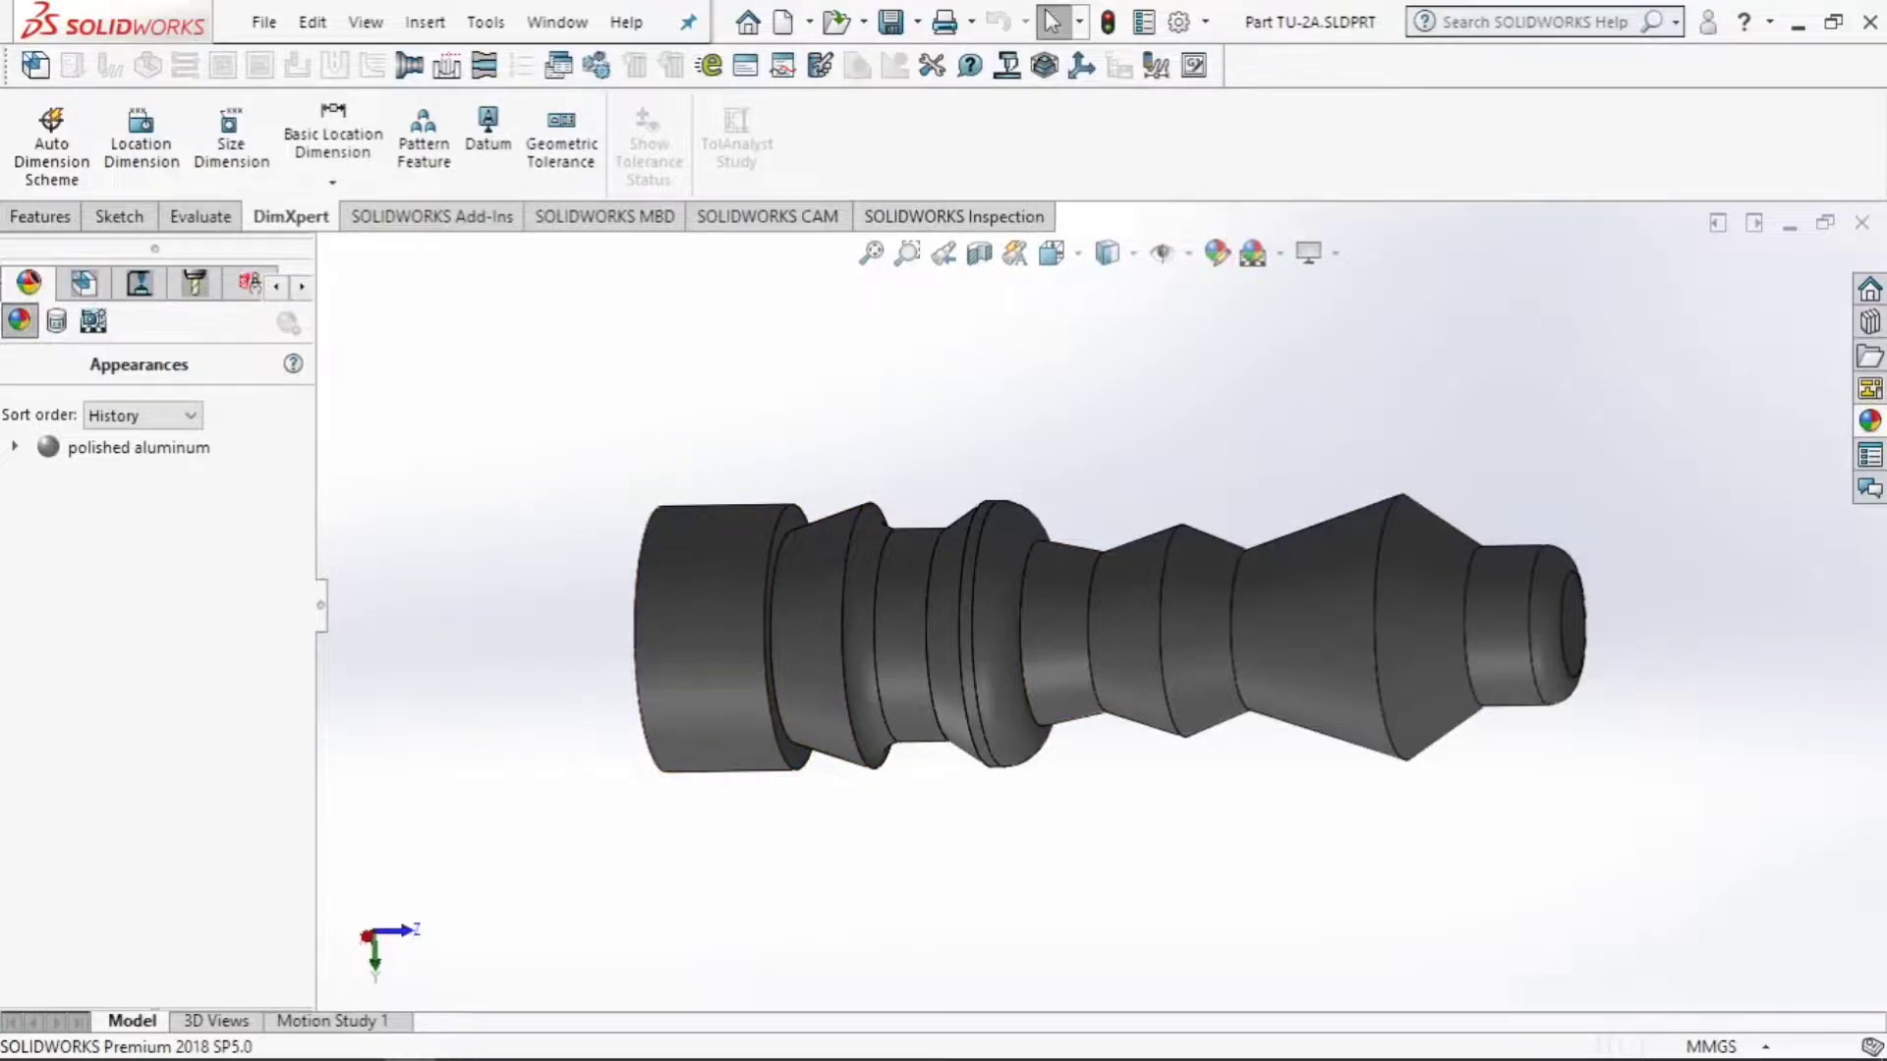
pyautogui.click(39, 216)
pyautogui.click(764, 217)
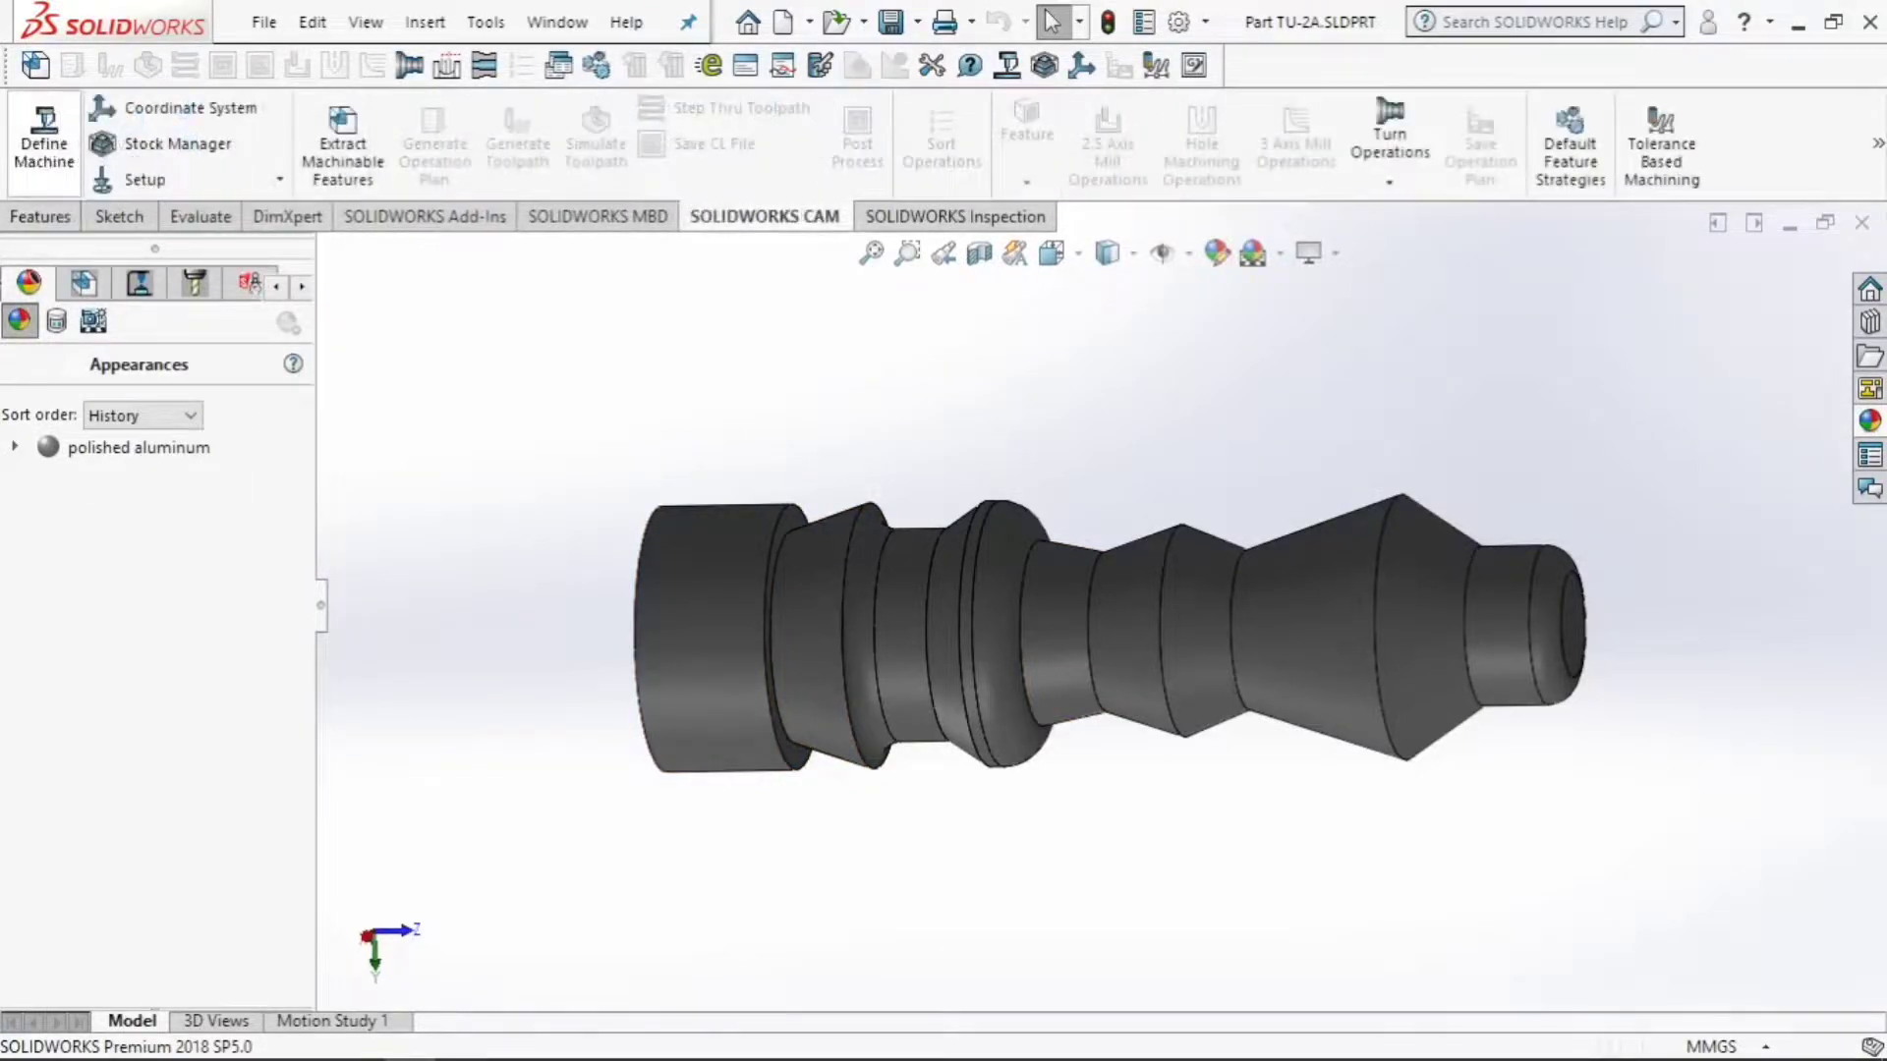
pyautogui.keyDown('ctrl'); pyautogui.moveTo(1307, 634); pyautogui.dragTo(1248, 622, button='middle'); pyautogui.keyUp('ctrl')
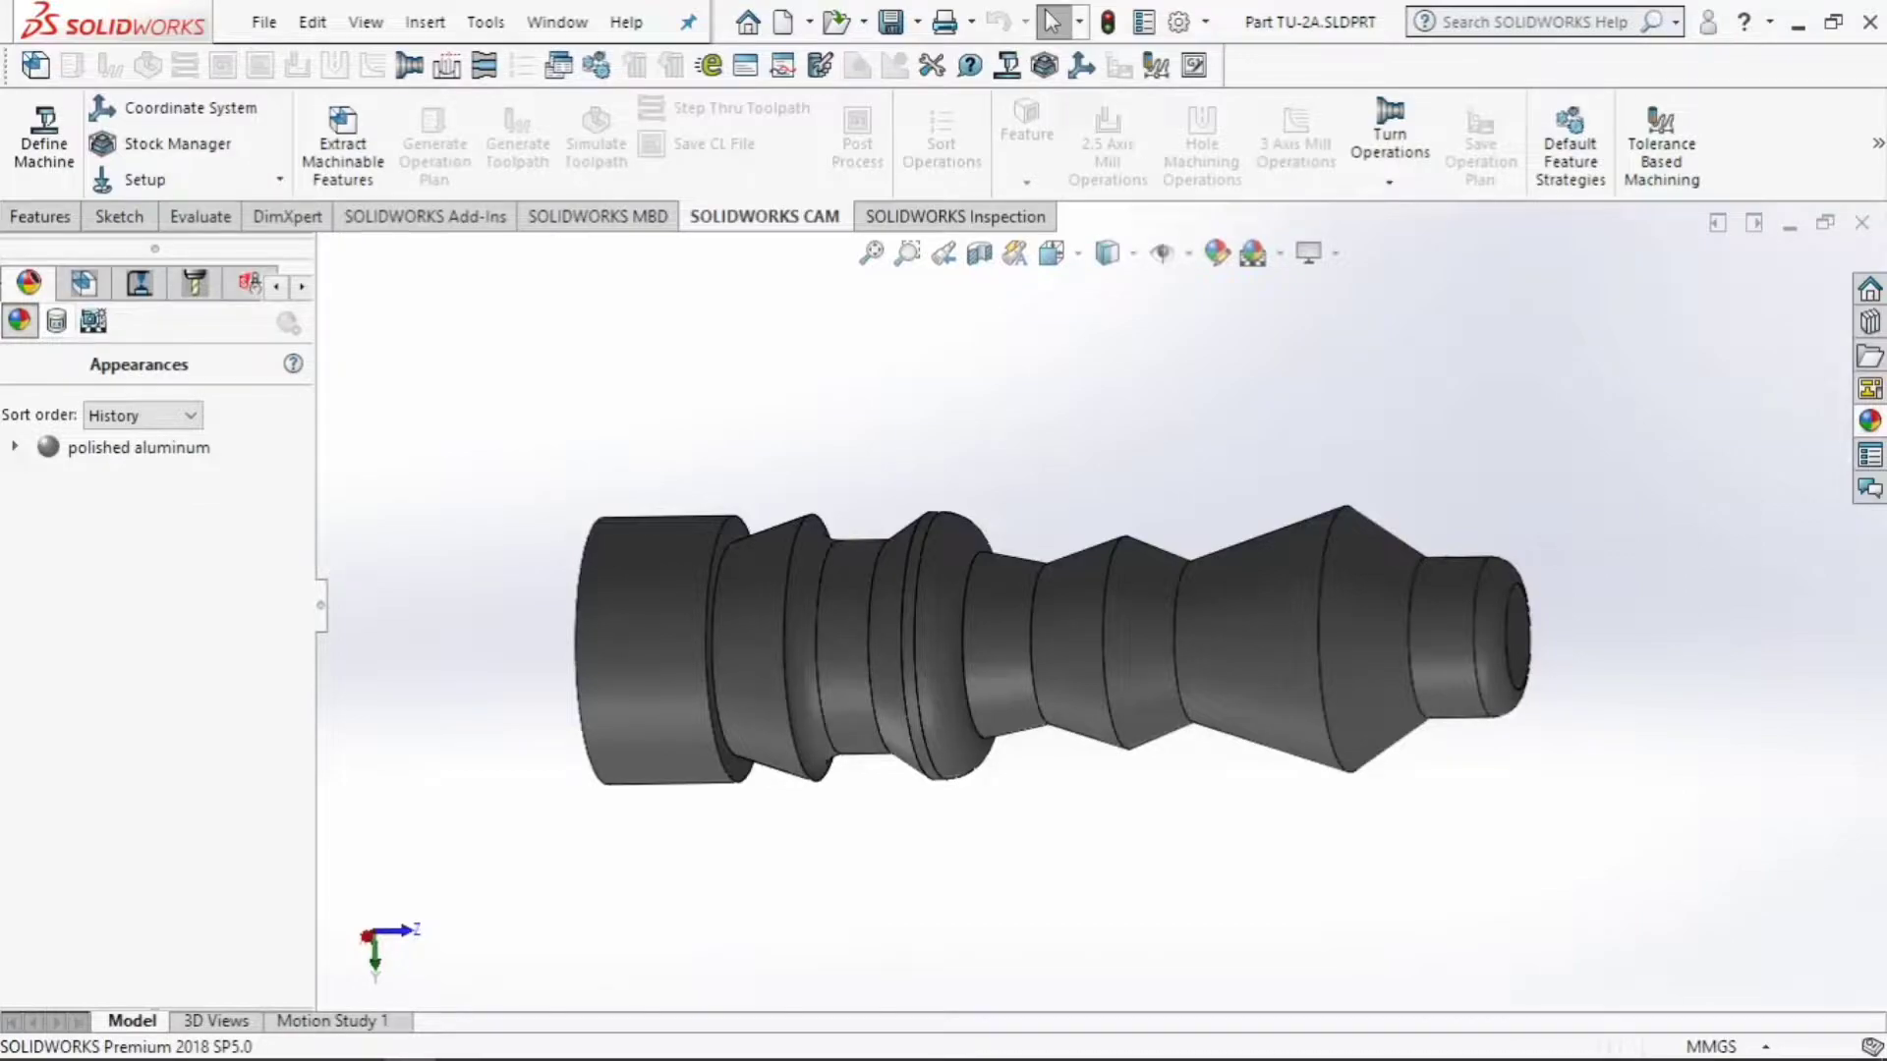
pyautogui.click(138, 282)
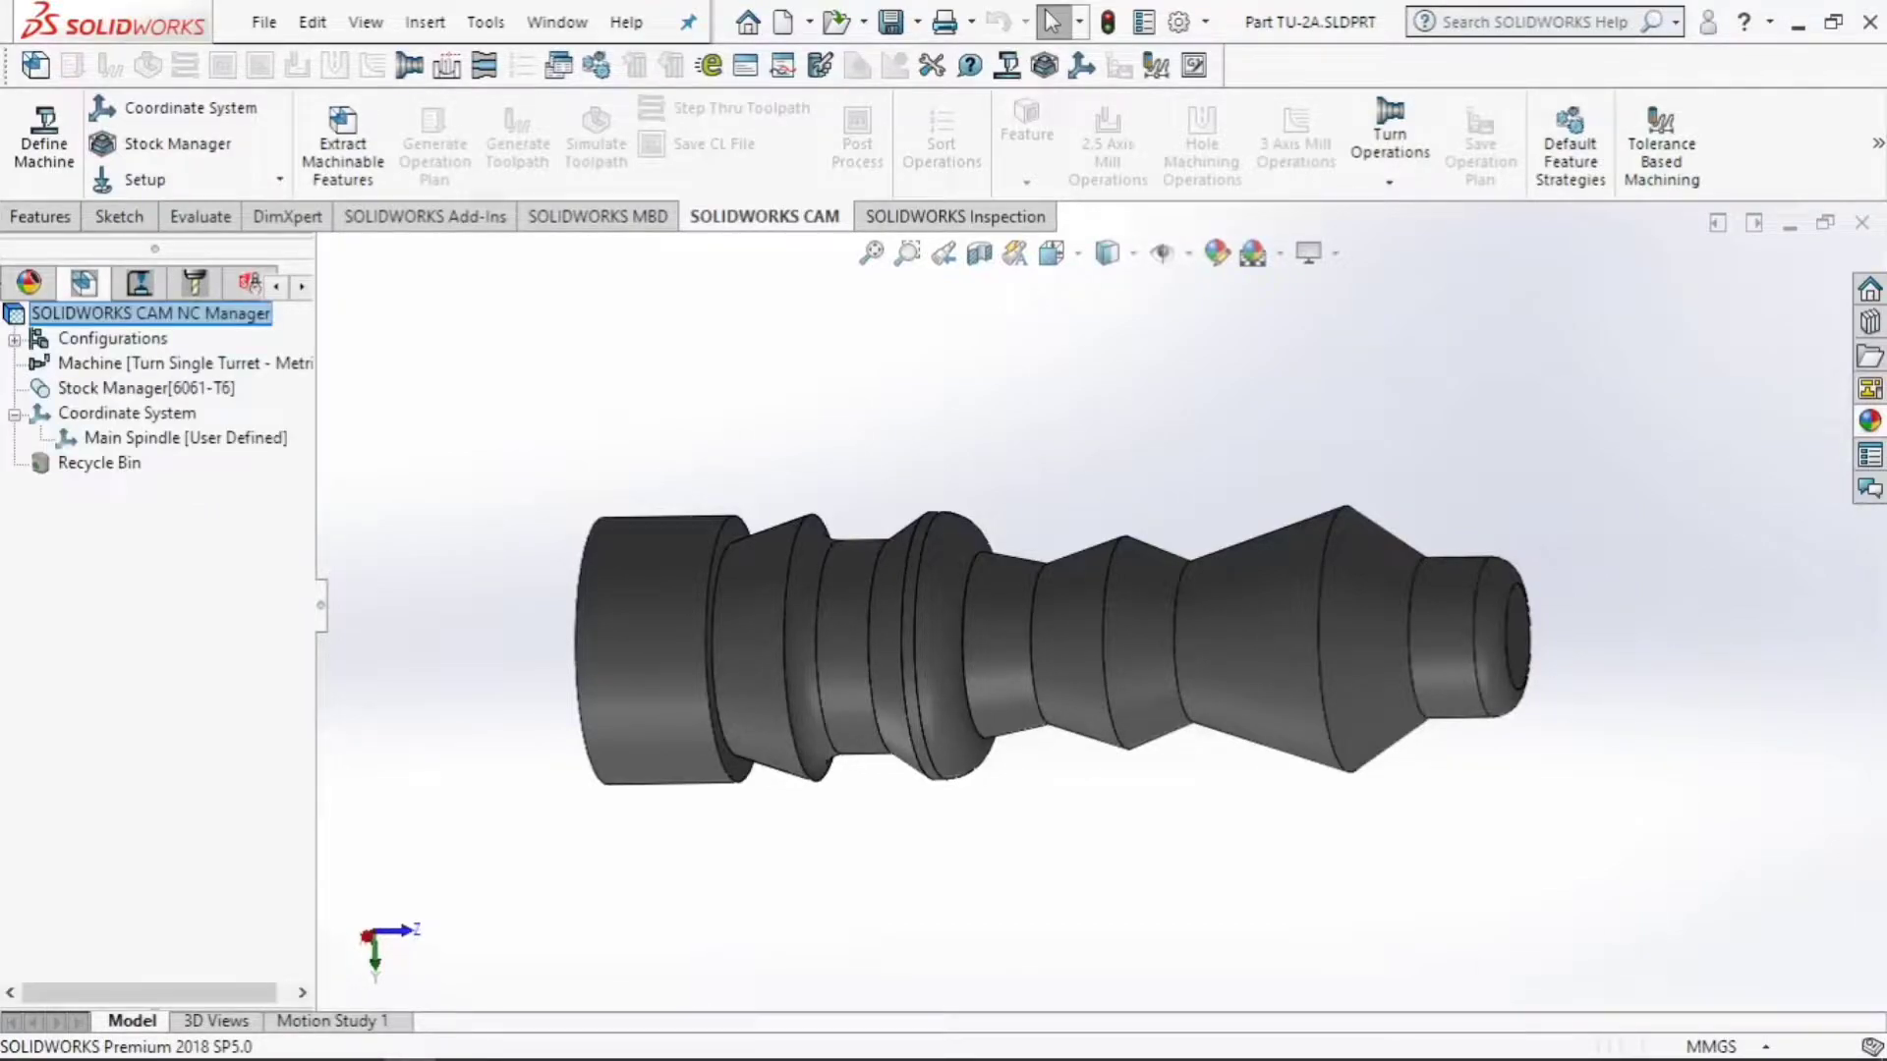
pyautogui.click(276, 286)
pyautogui.click(276, 286)
pyautogui.click(276, 285)
pyautogui.click(276, 286)
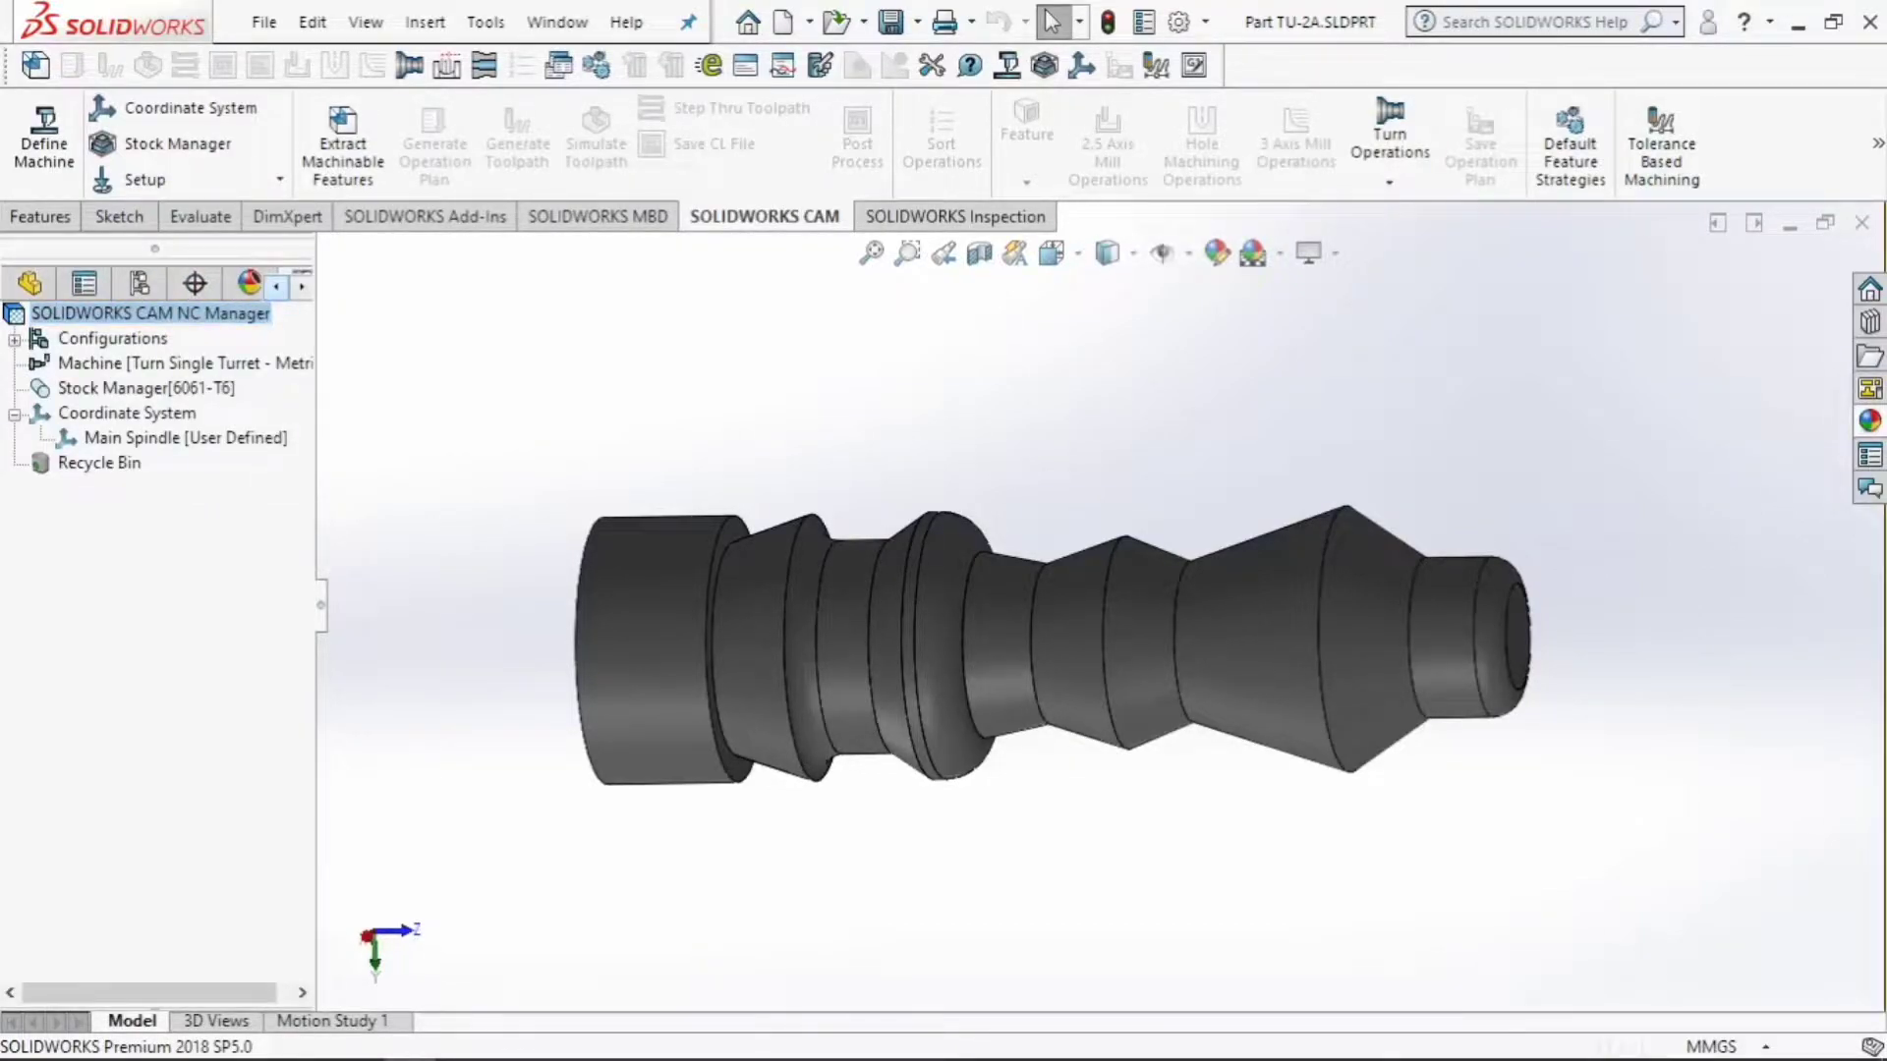
pyautogui.moveTo(320, 604)
pyautogui.mouseDown()
pyautogui.moveTo(458, 605)
pyautogui.moveTo(259, 604)
pyautogui.moveTo(317, 605)
pyautogui.mouseUp()
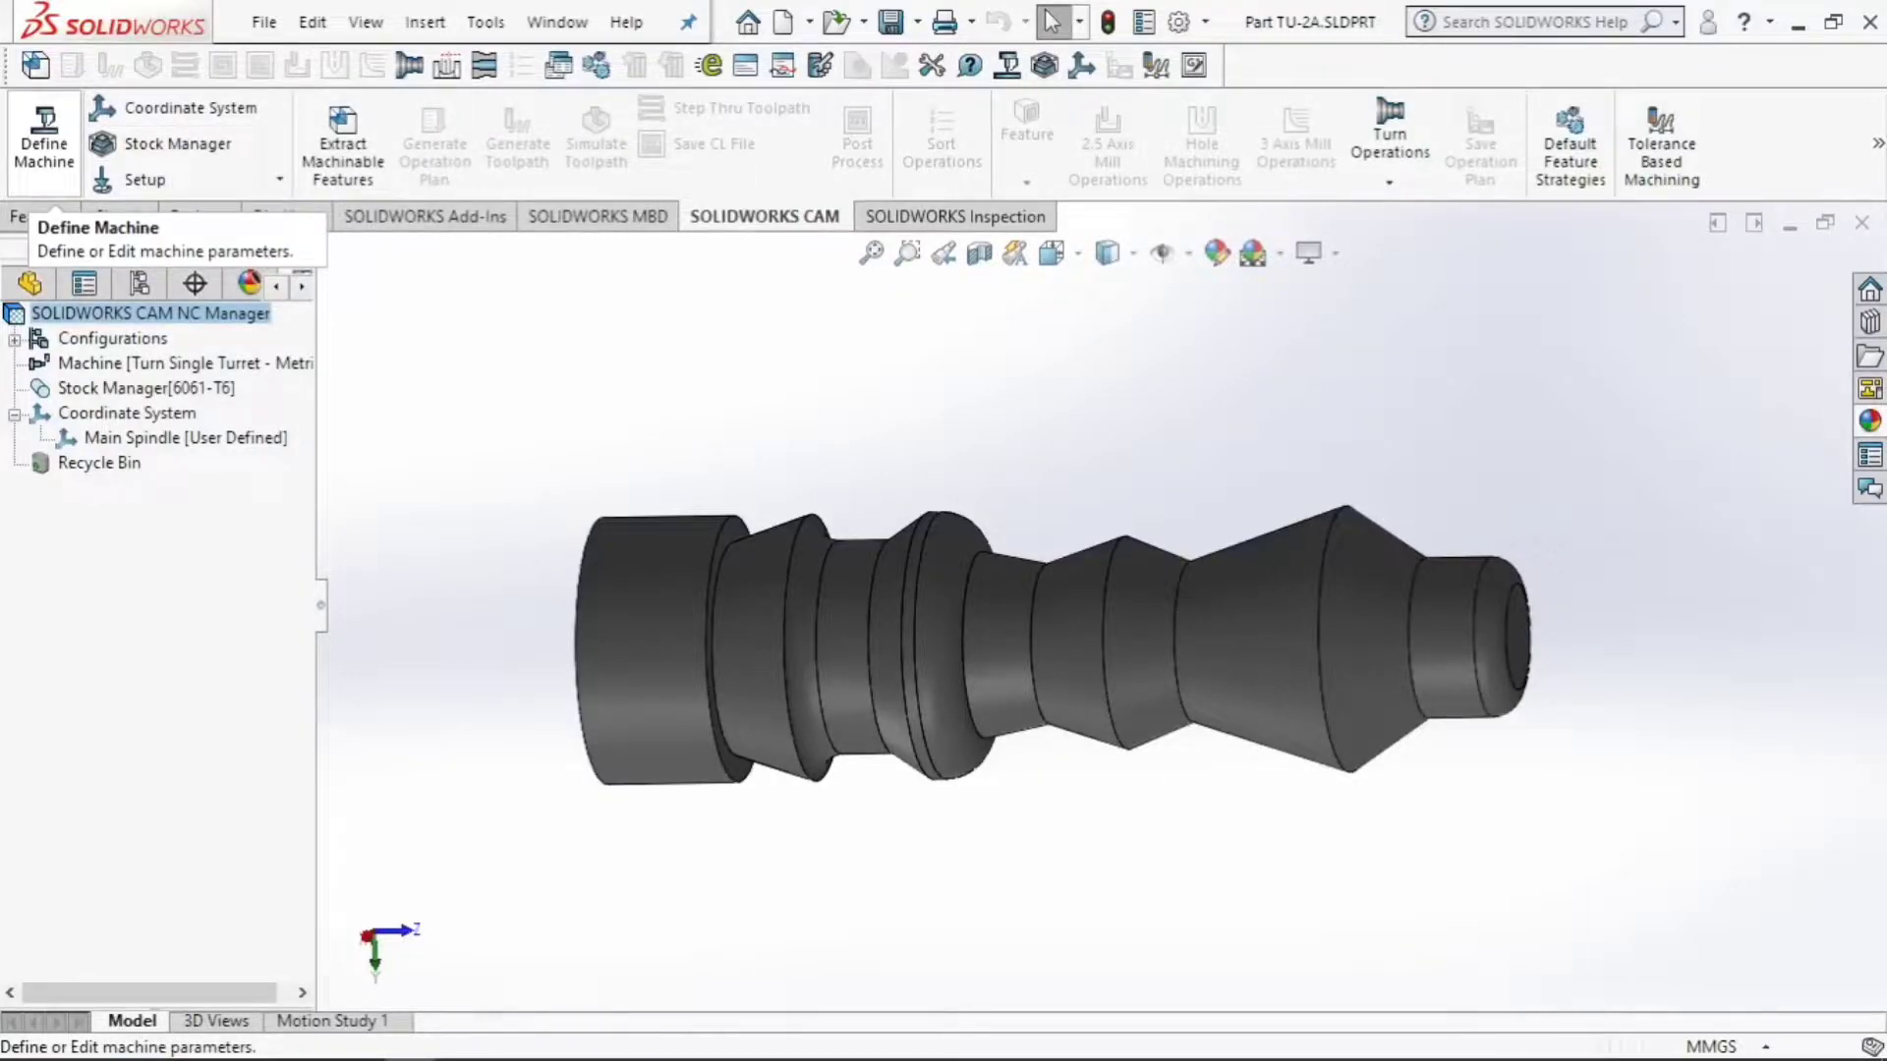
# Open the machine definition and set the duty of the Turn Single Turret - Metric machine to Light duty
pyautogui.click(45, 138)
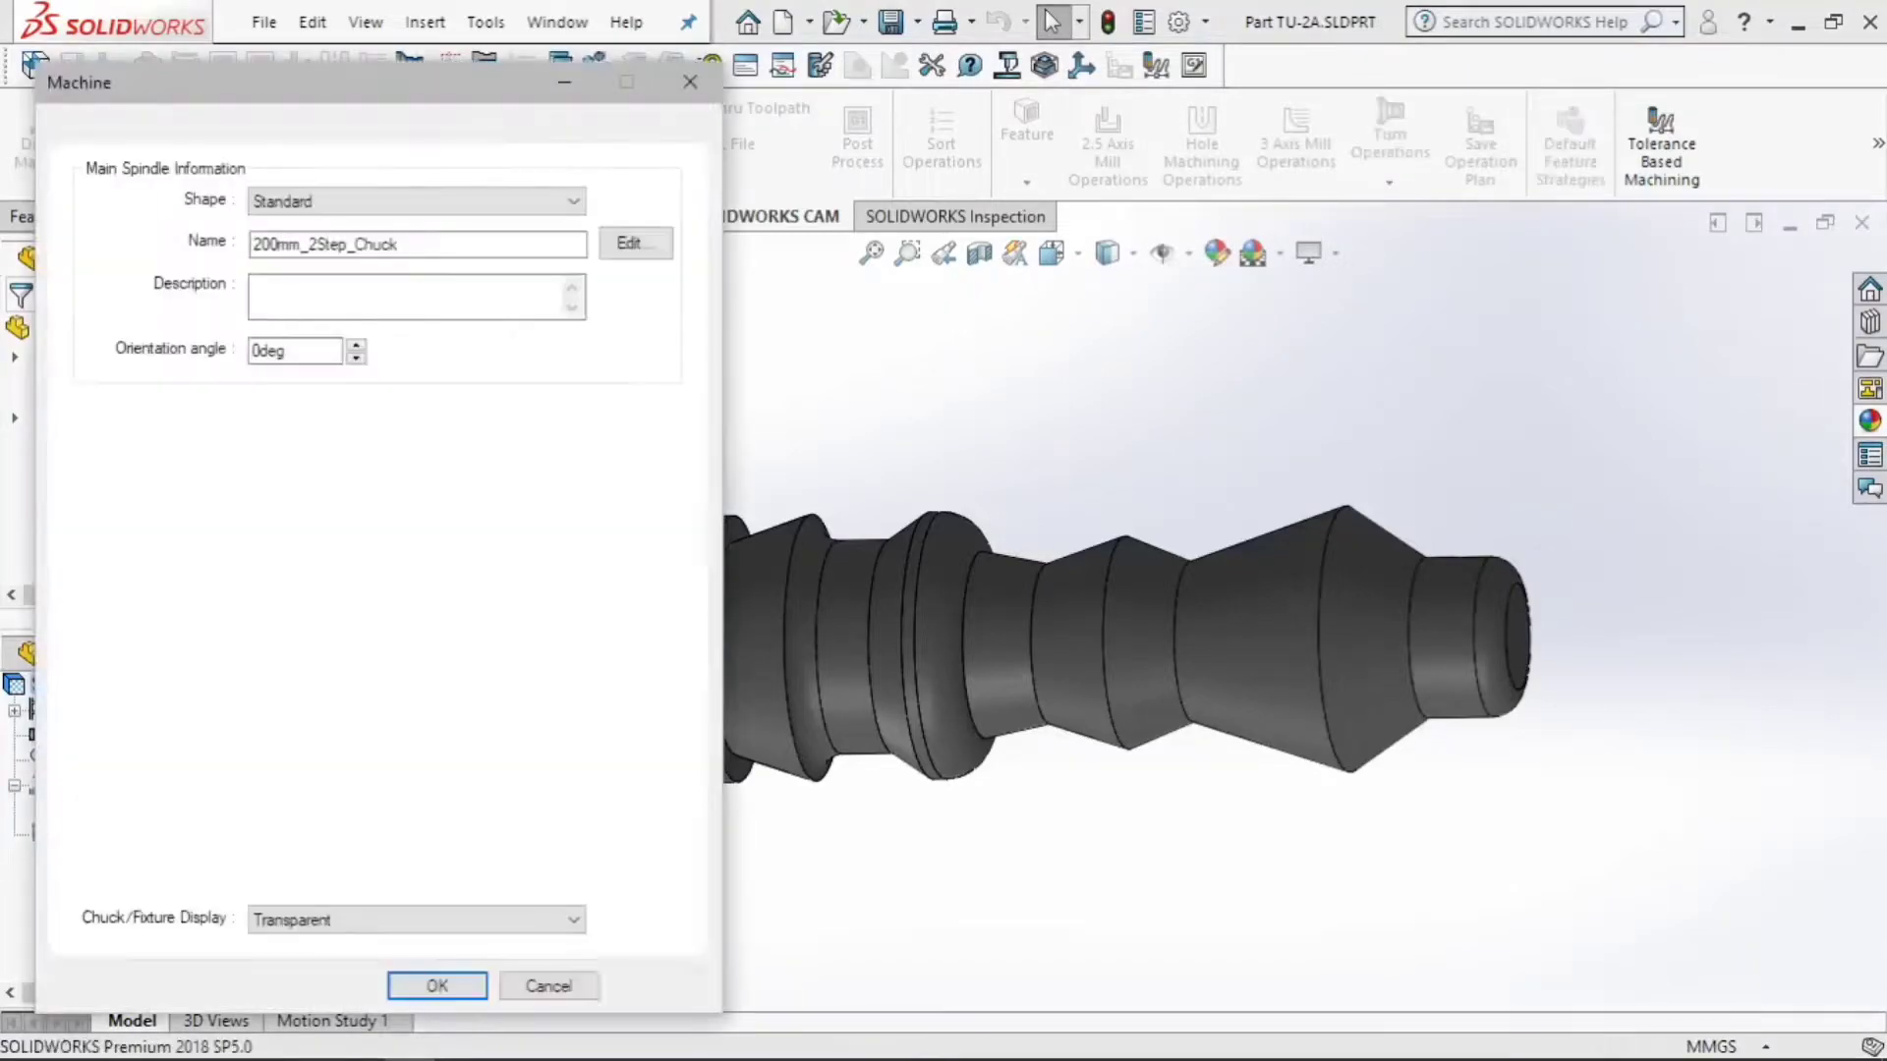
pyautogui.click(83, 130)
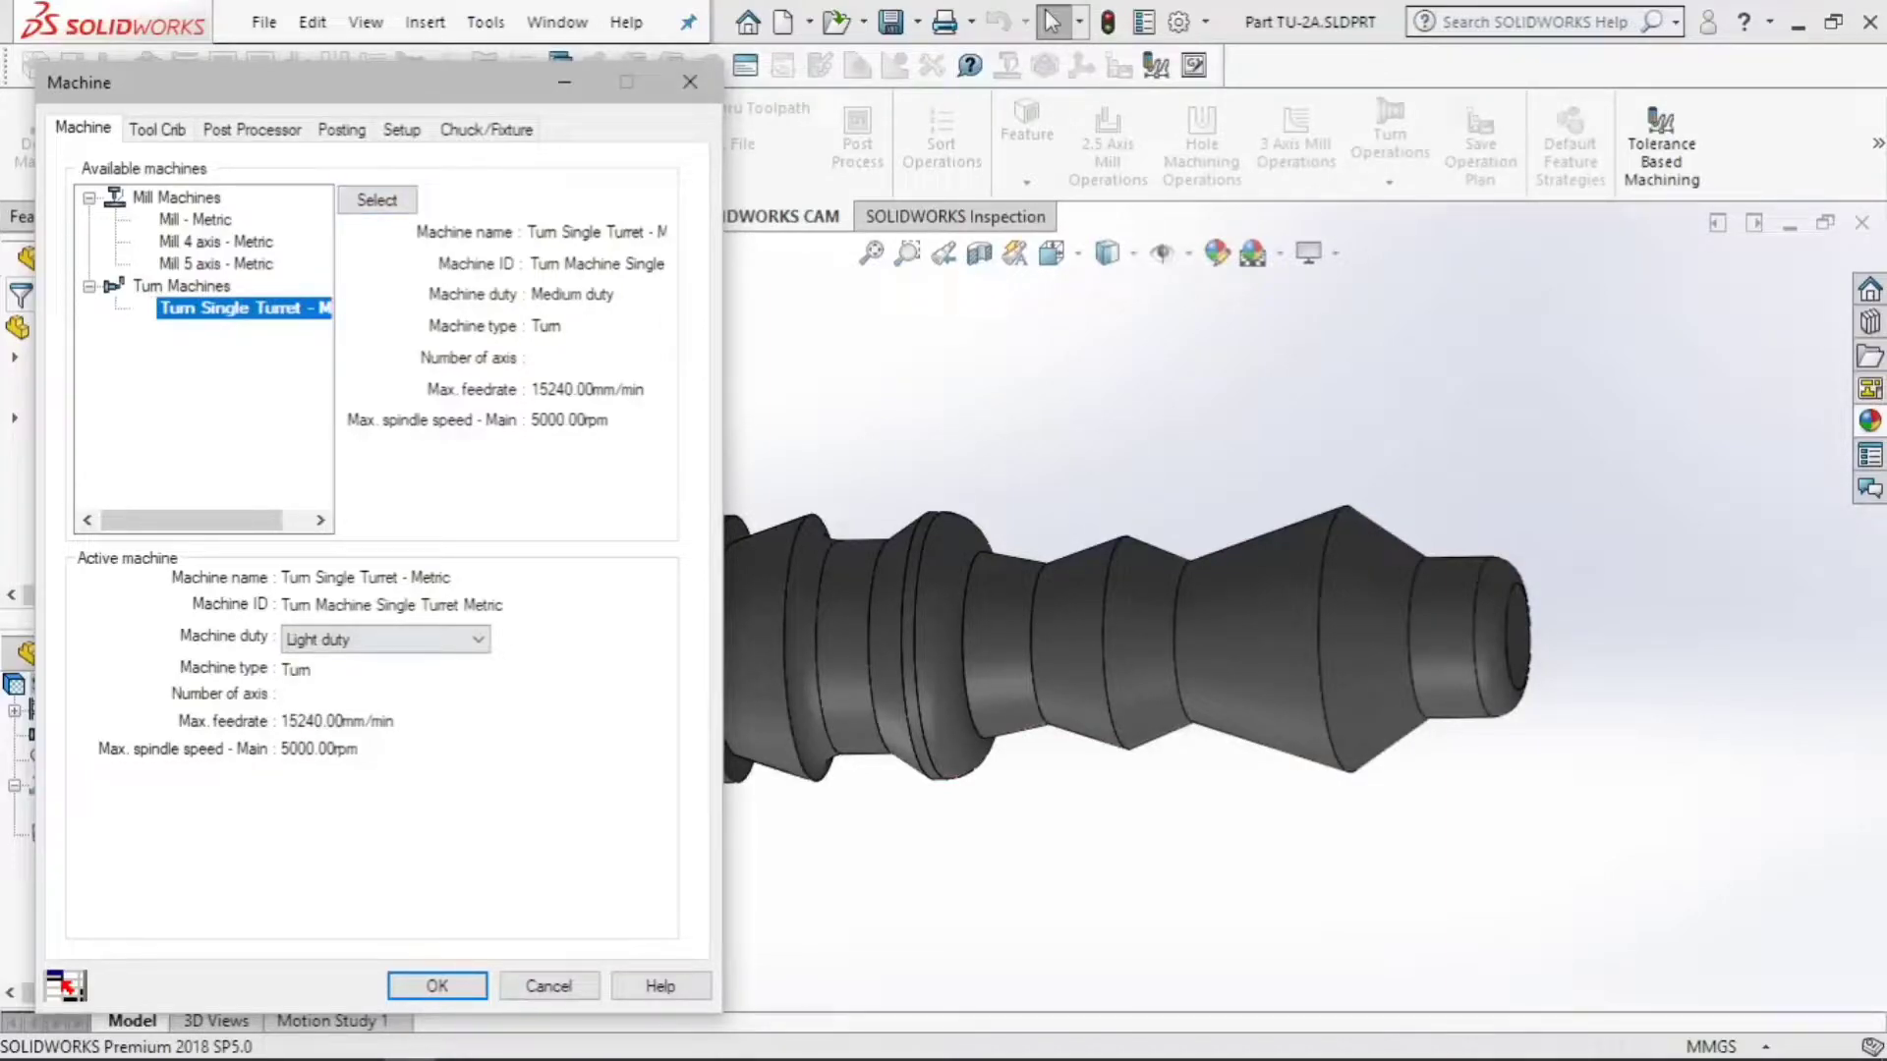
pyautogui.click(386, 640)
pyautogui.press('Return')
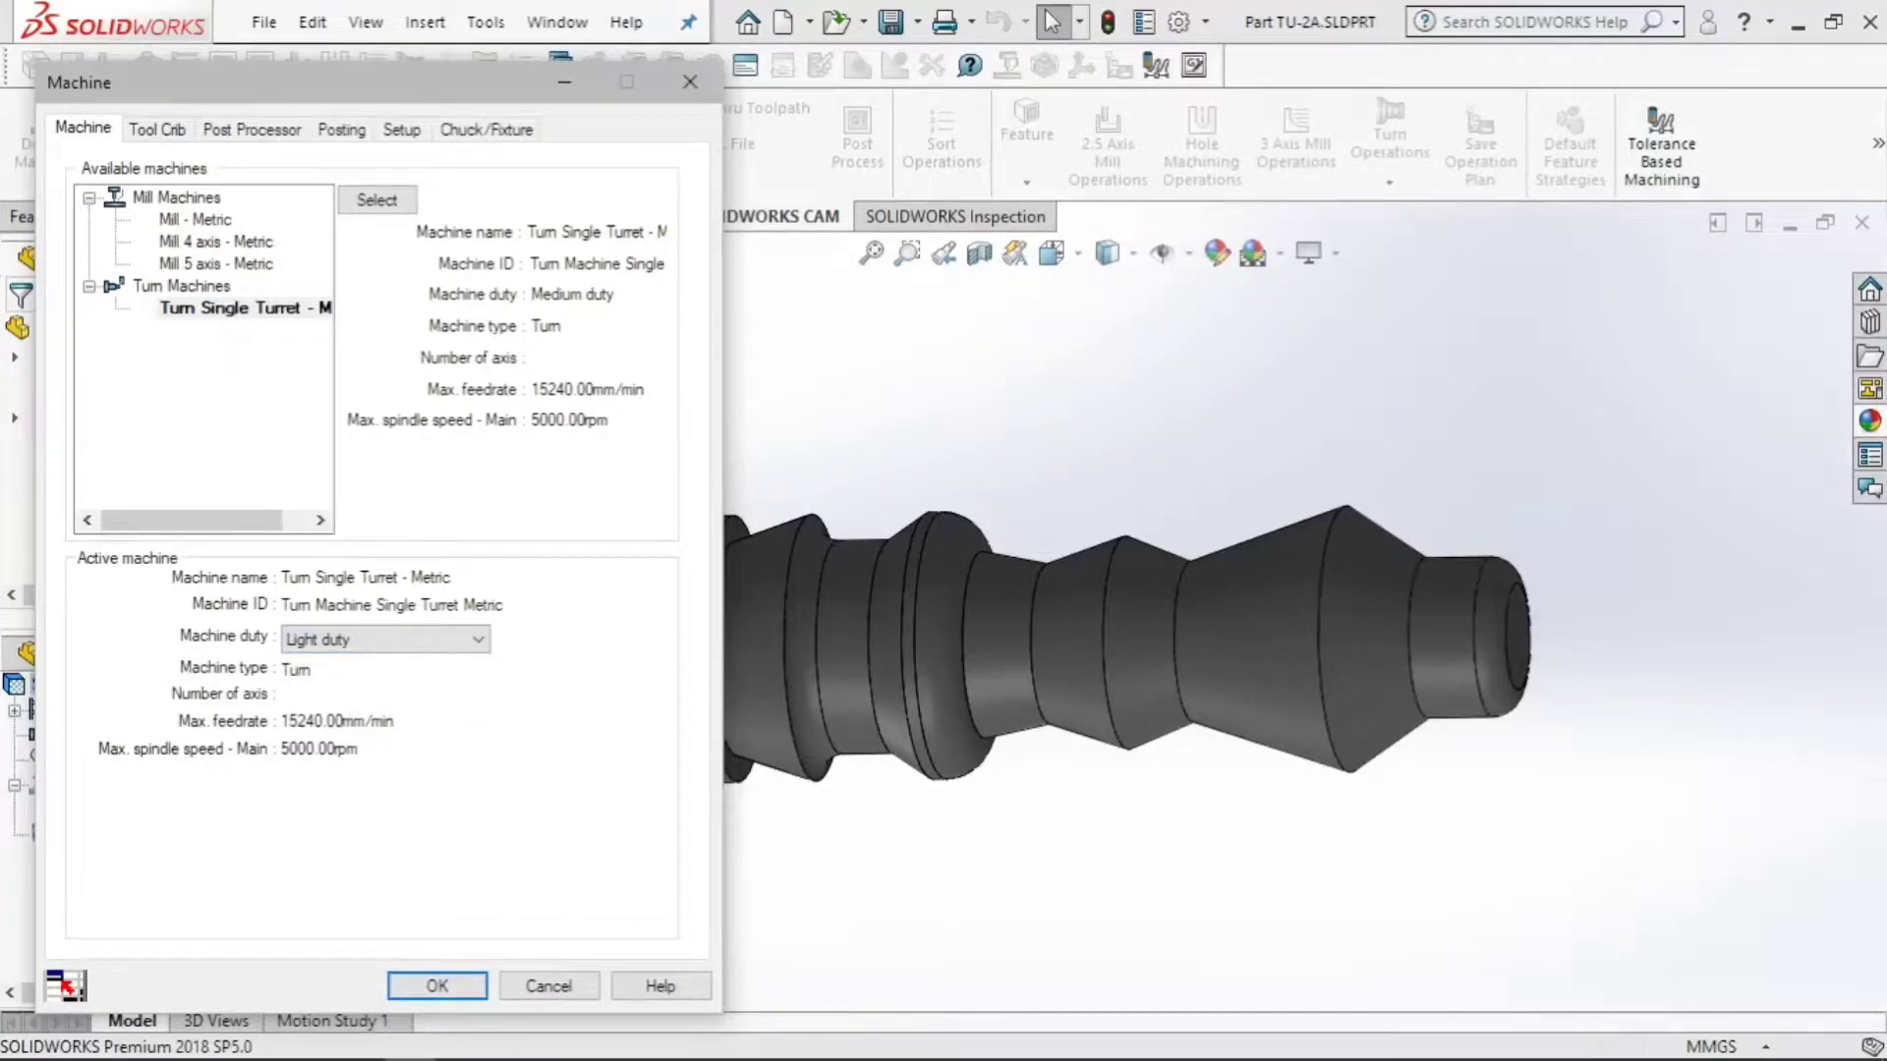
# Remove every tool except the DNMG 431 55DEG BORE BAR at station 4 from Tool Crib 2 Rear (Metric)
pyautogui.moveTo(98, 83); pyautogui.dragTo(139, 83)
pyautogui.click(199, 129)
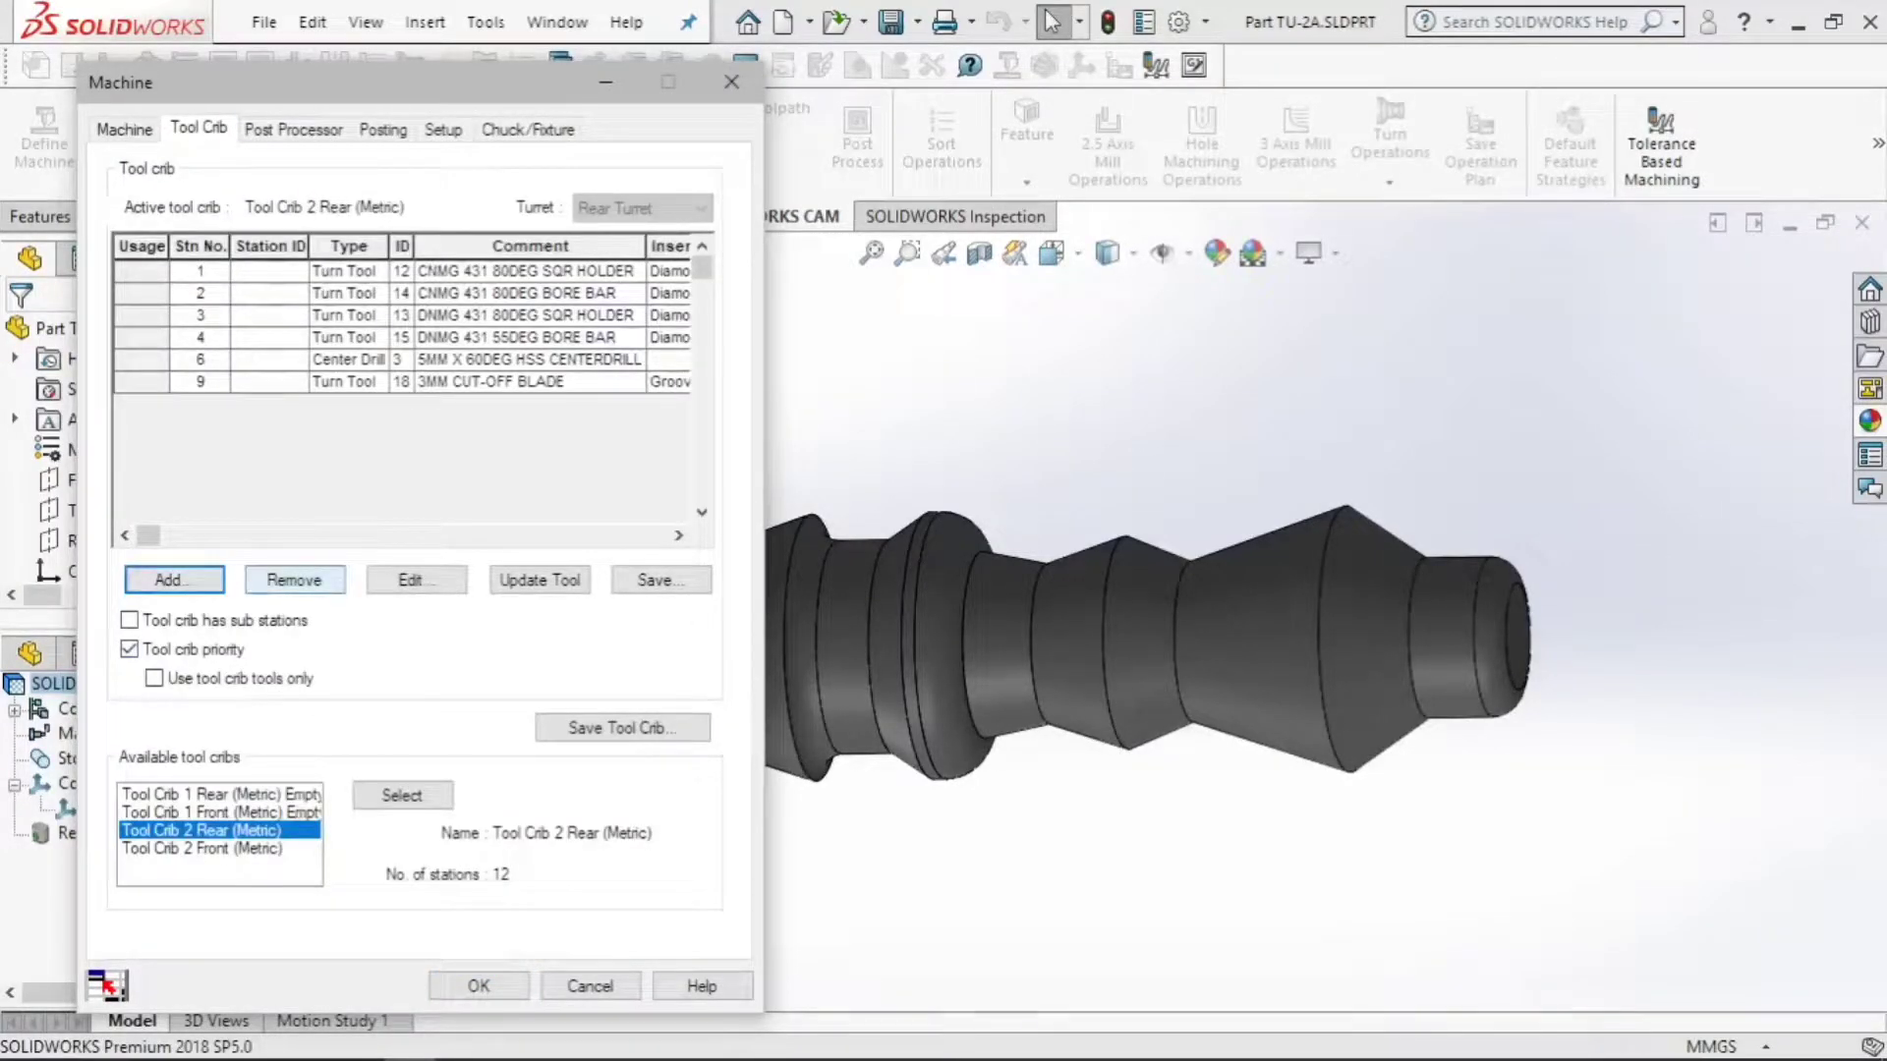
pyautogui.click(200, 337)
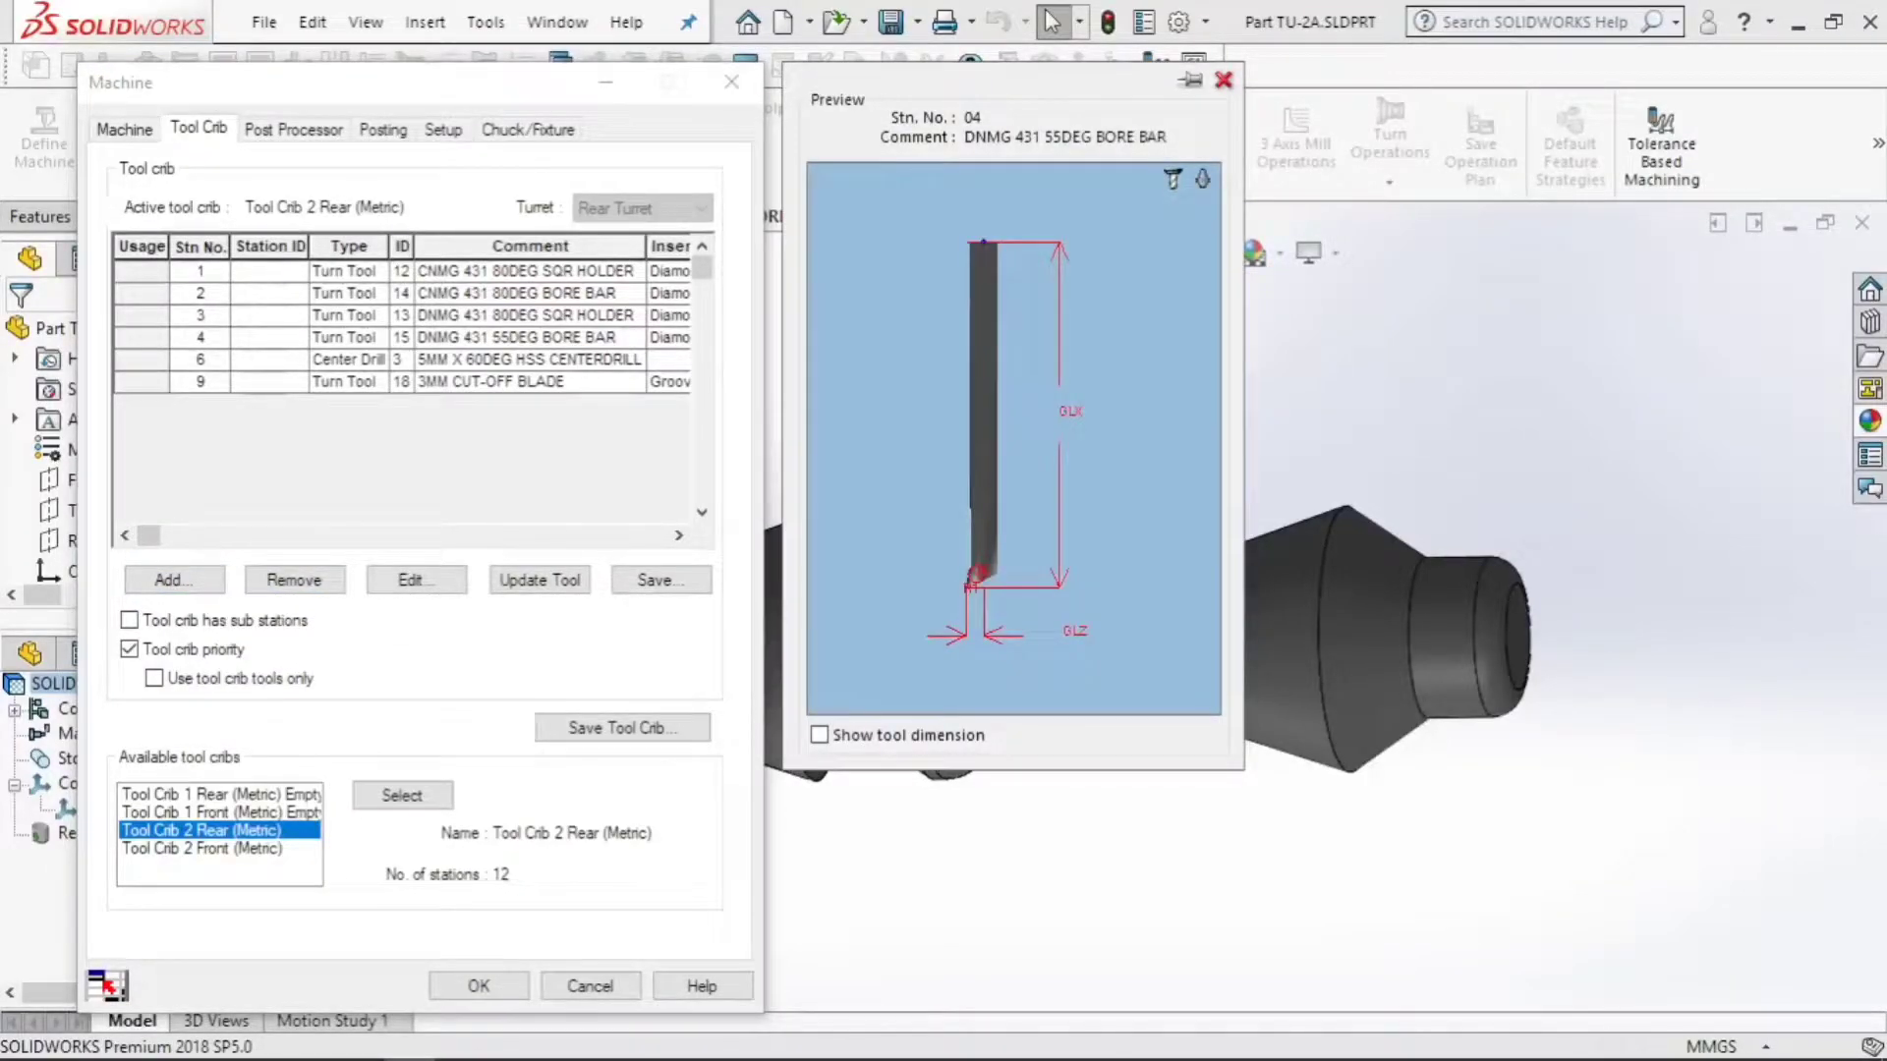
pyautogui.click(200, 314)
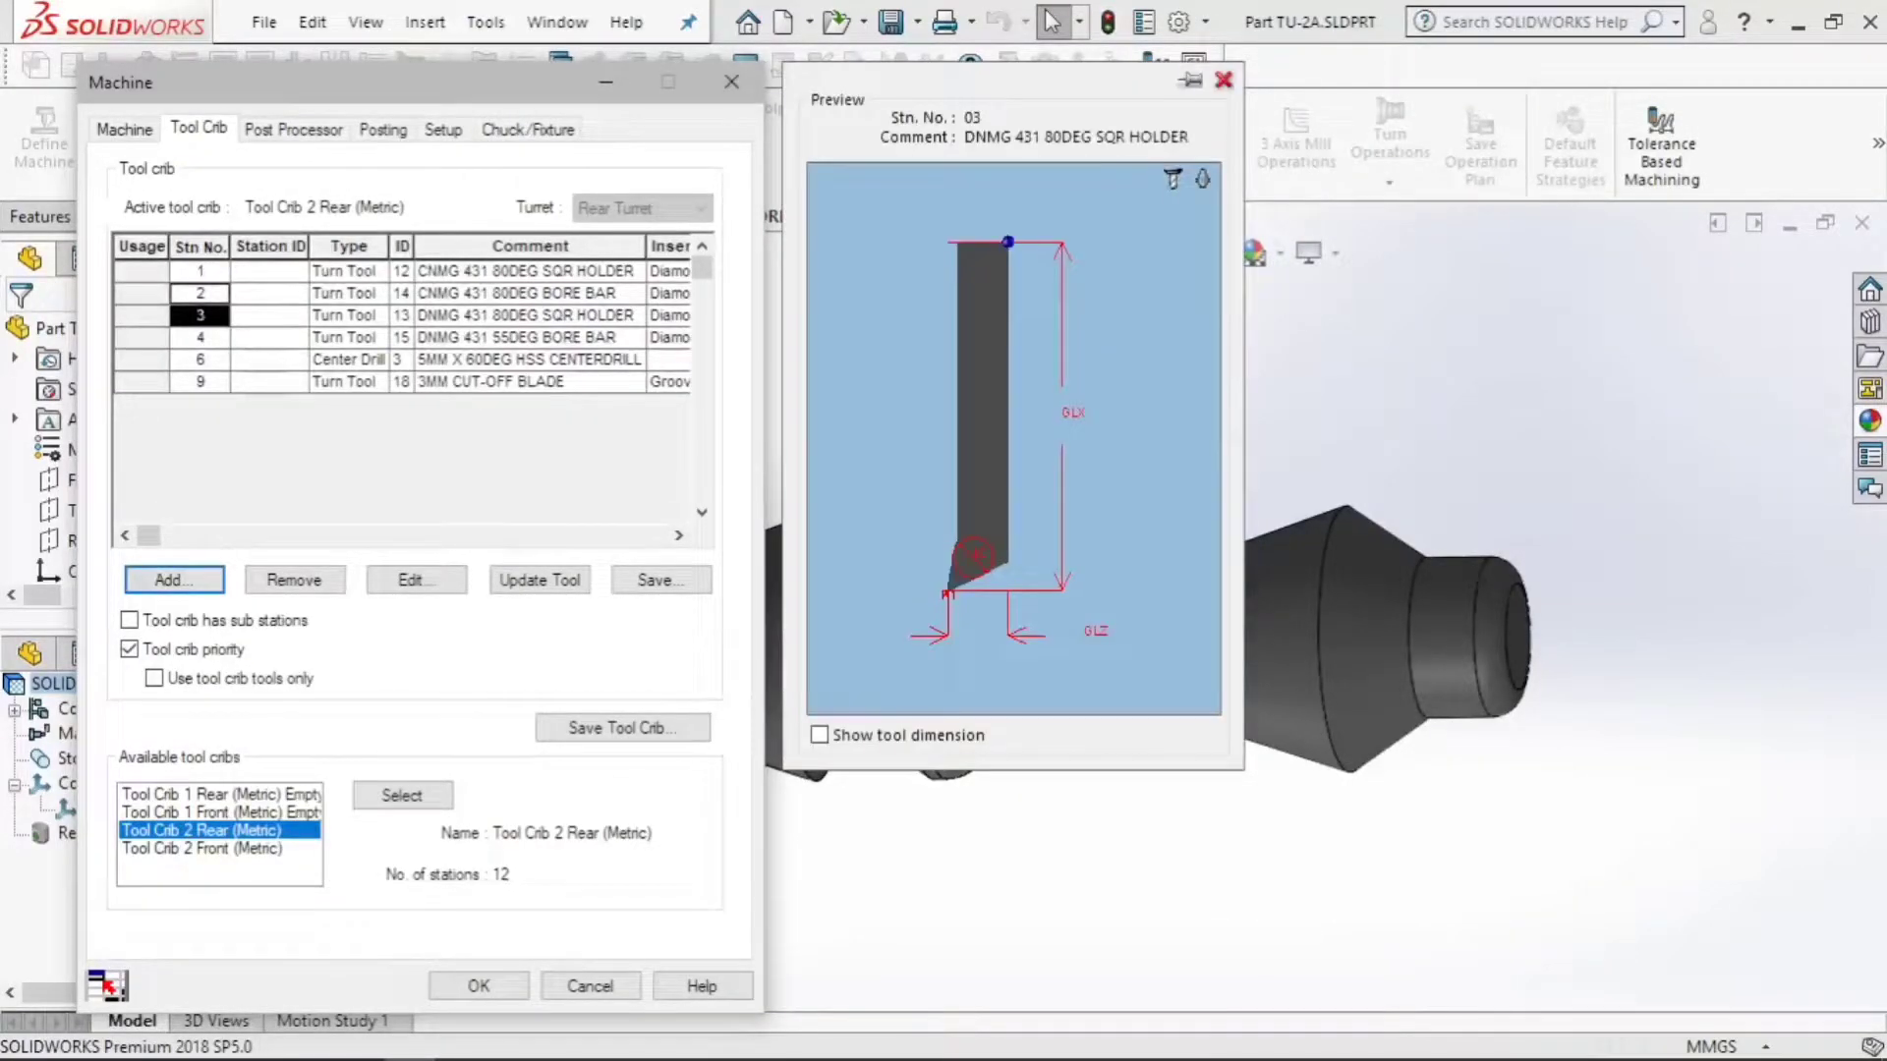
pyautogui.moveTo(200, 293); pyautogui.dragTo(200, 271)
pyautogui.keyDown('ctrl'); pyautogui.click(201, 360); pyautogui.keyUp('ctrl')
pyautogui.keyDown('ctrl'); pyautogui.click(200, 382); pyautogui.keyUp('ctrl')
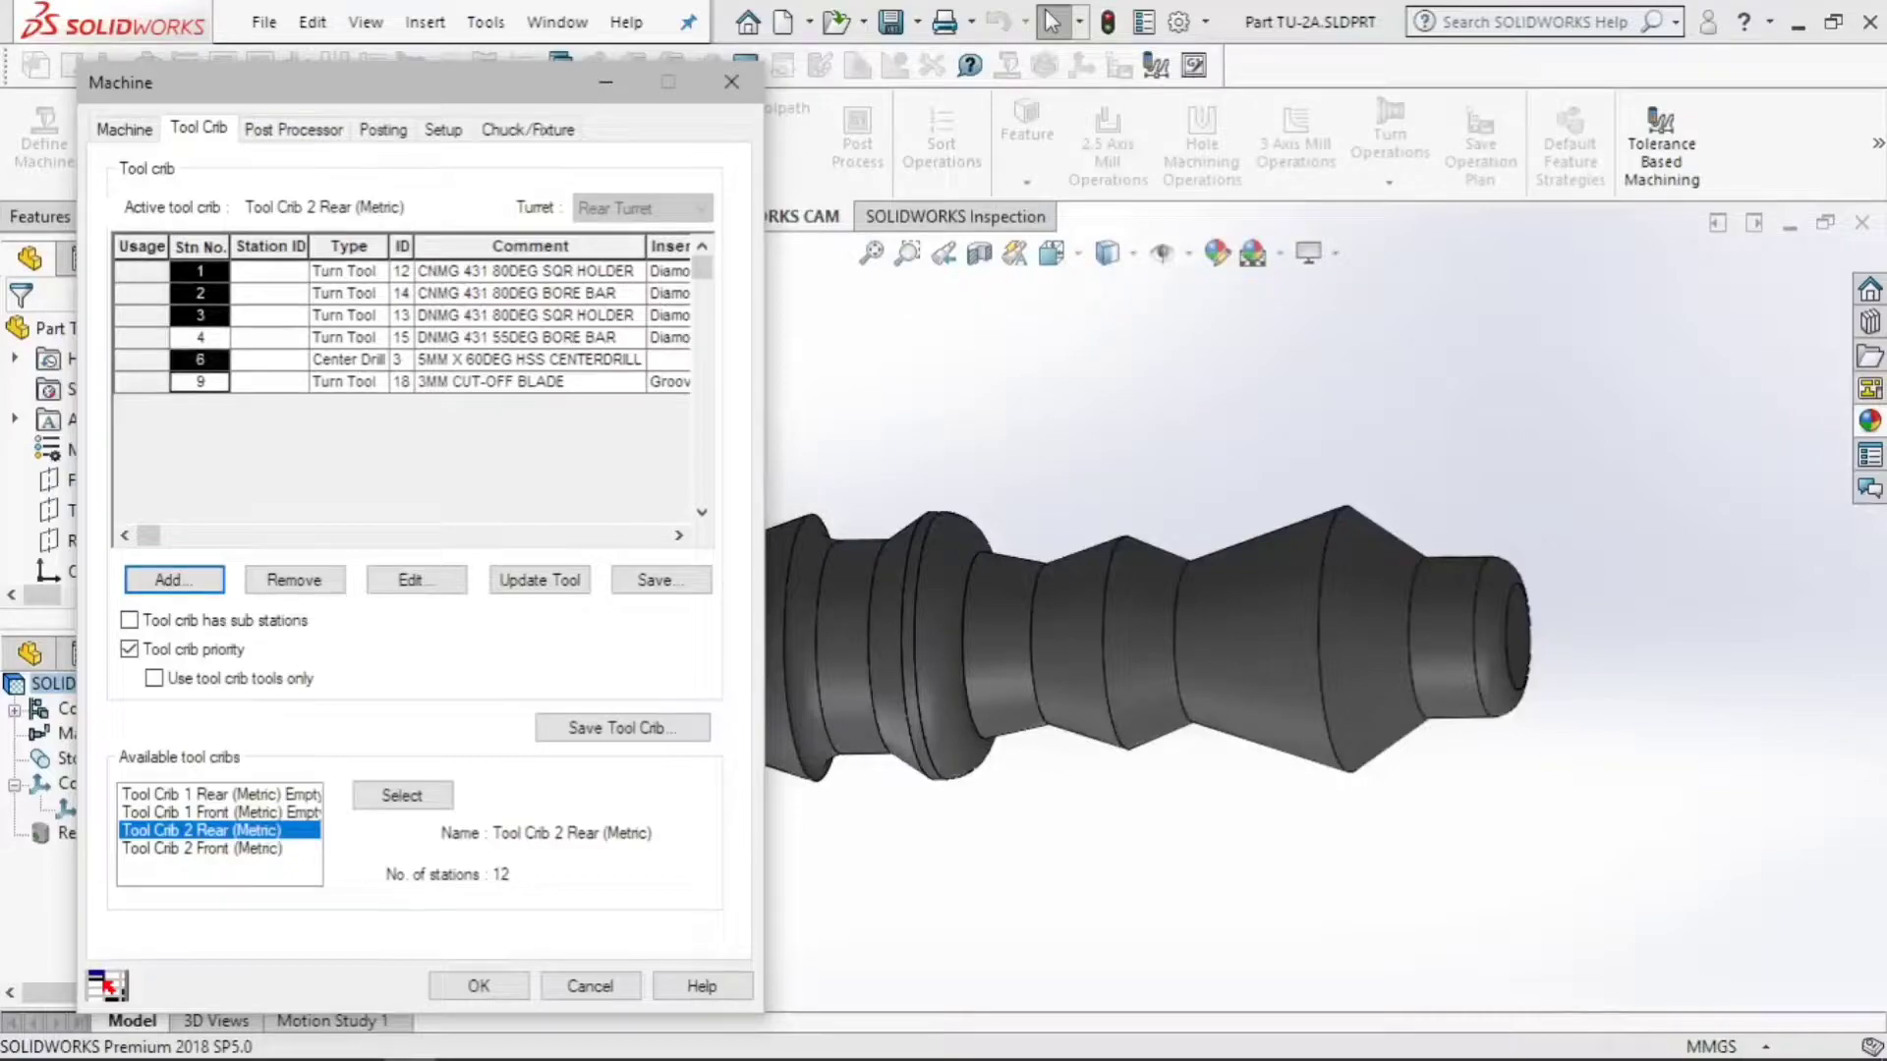
pyautogui.click(294, 580)
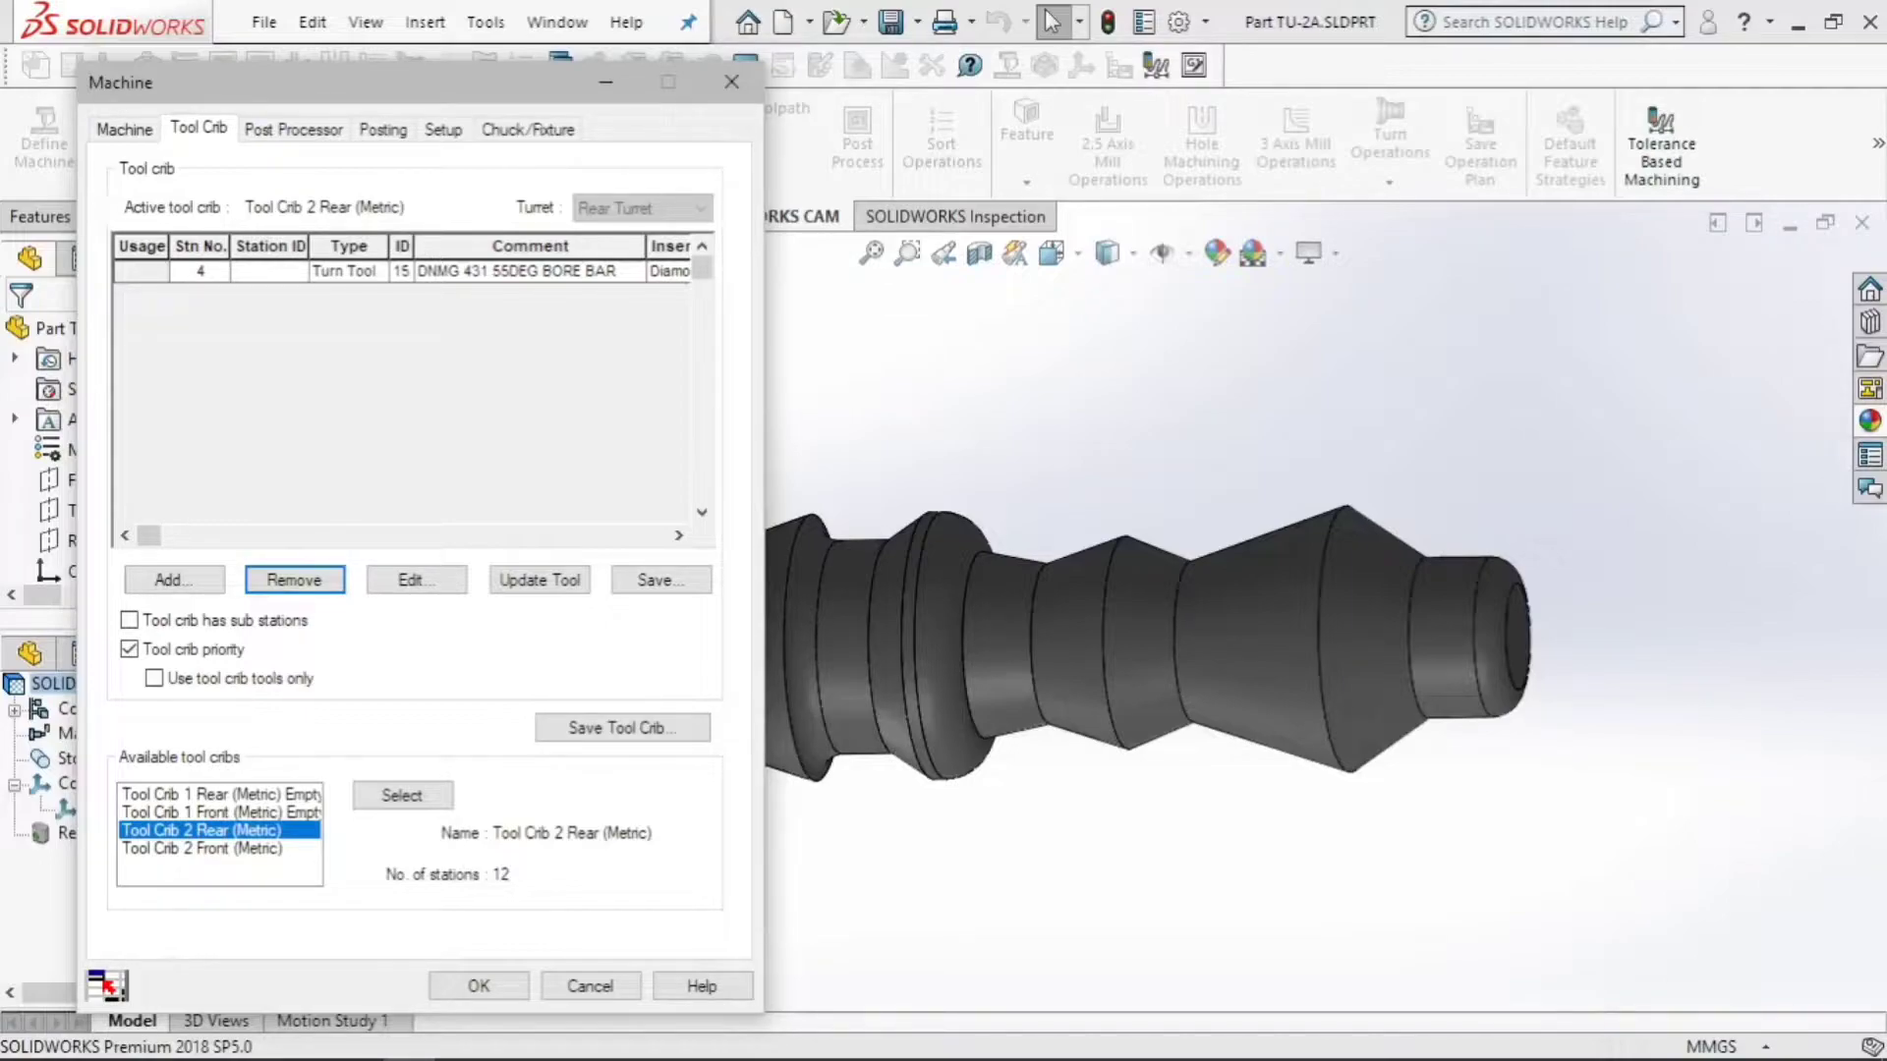
# Assign T2AXIS-TUTORIAL as the machine's active post processor
pyautogui.hotkey('ctrl', 'Tab')
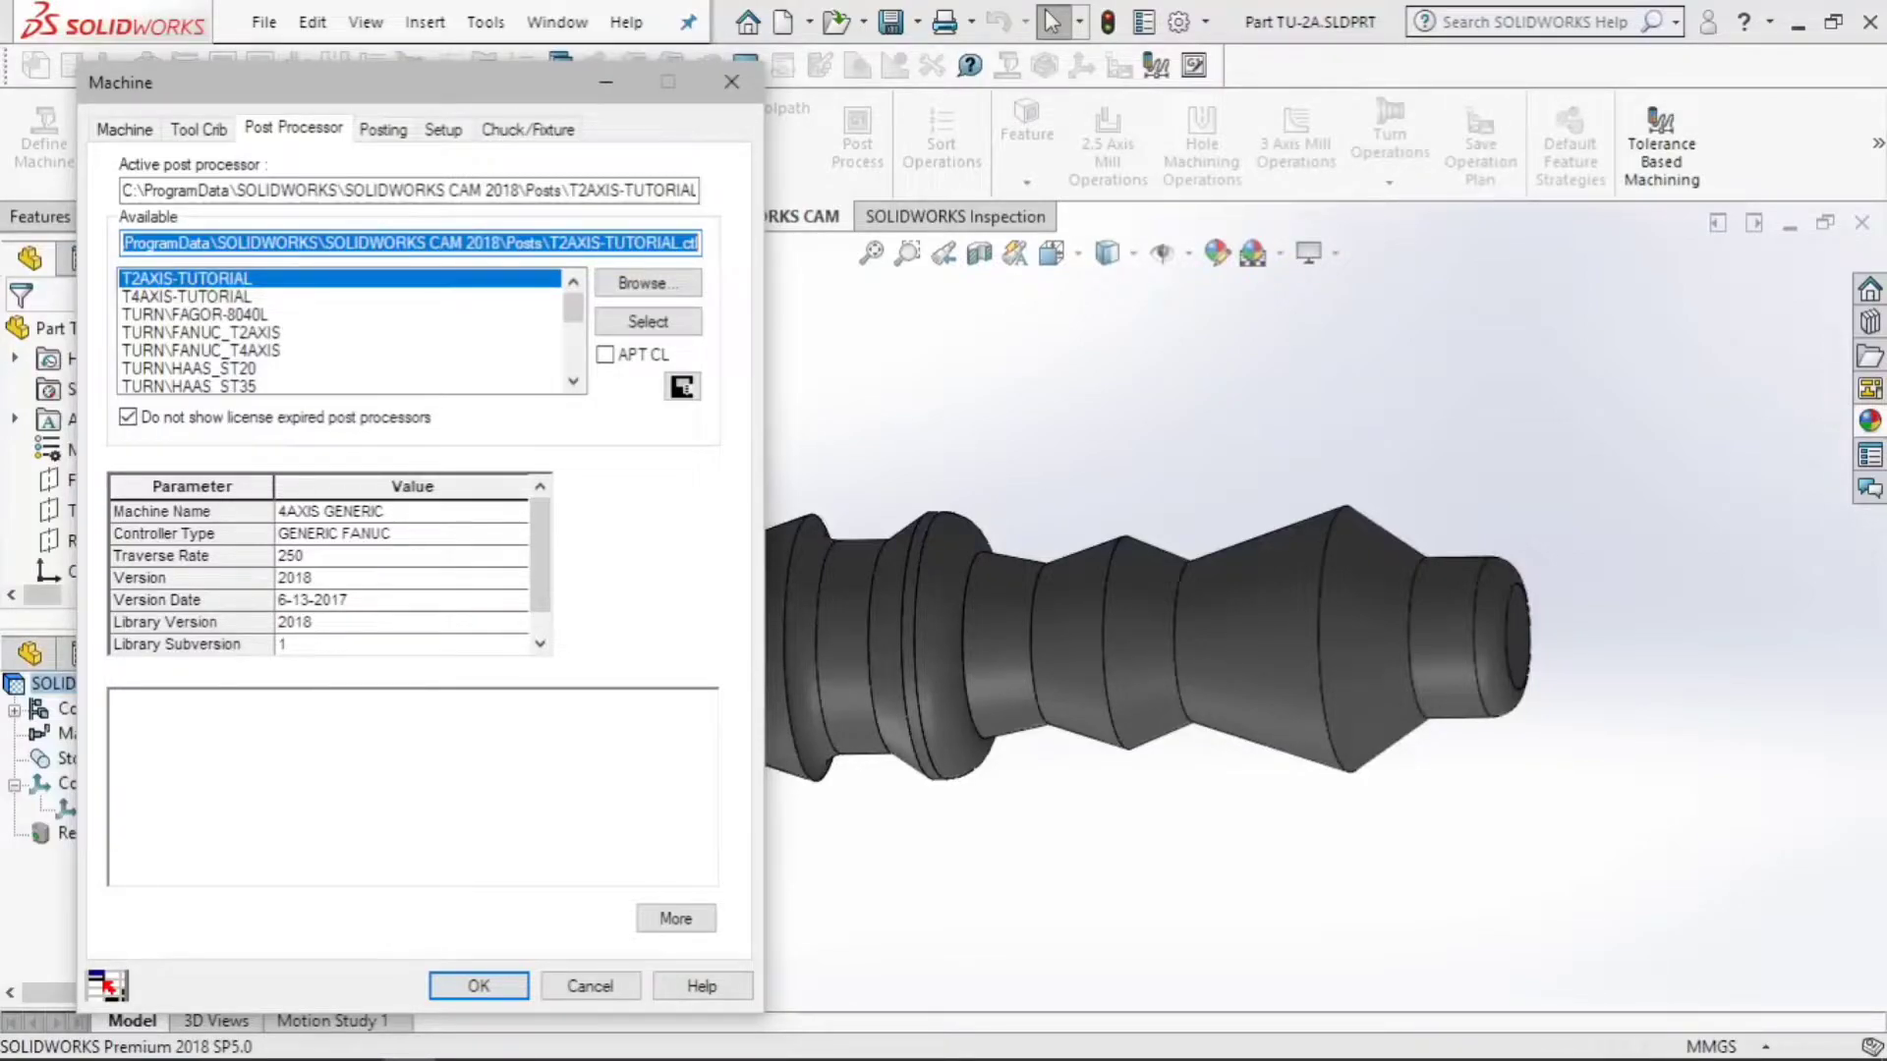
pyautogui.click(186, 297)
pyautogui.click(195, 314)
pyautogui.click(187, 279)
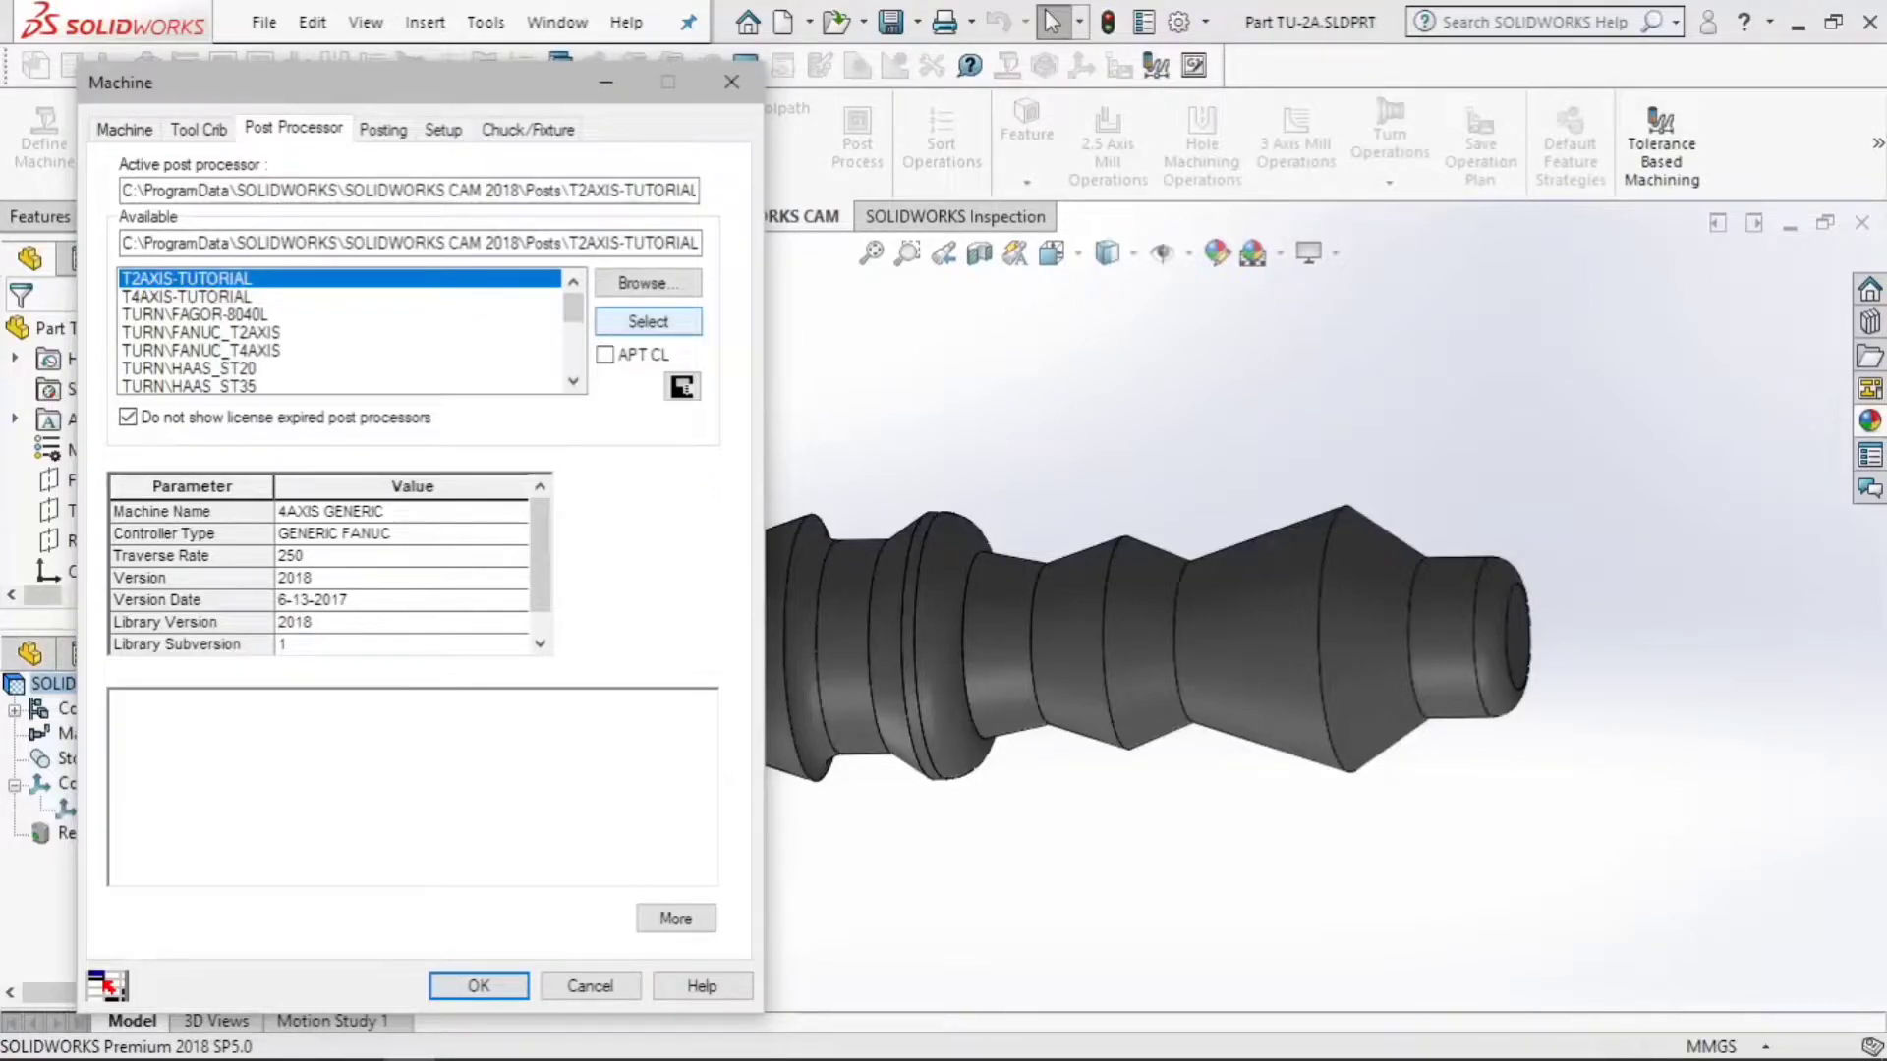
pyautogui.click(649, 322)
# Check the machine's posting parameters and bring up the main spindle's chuck and fixture settings
pyautogui.click(383, 128)
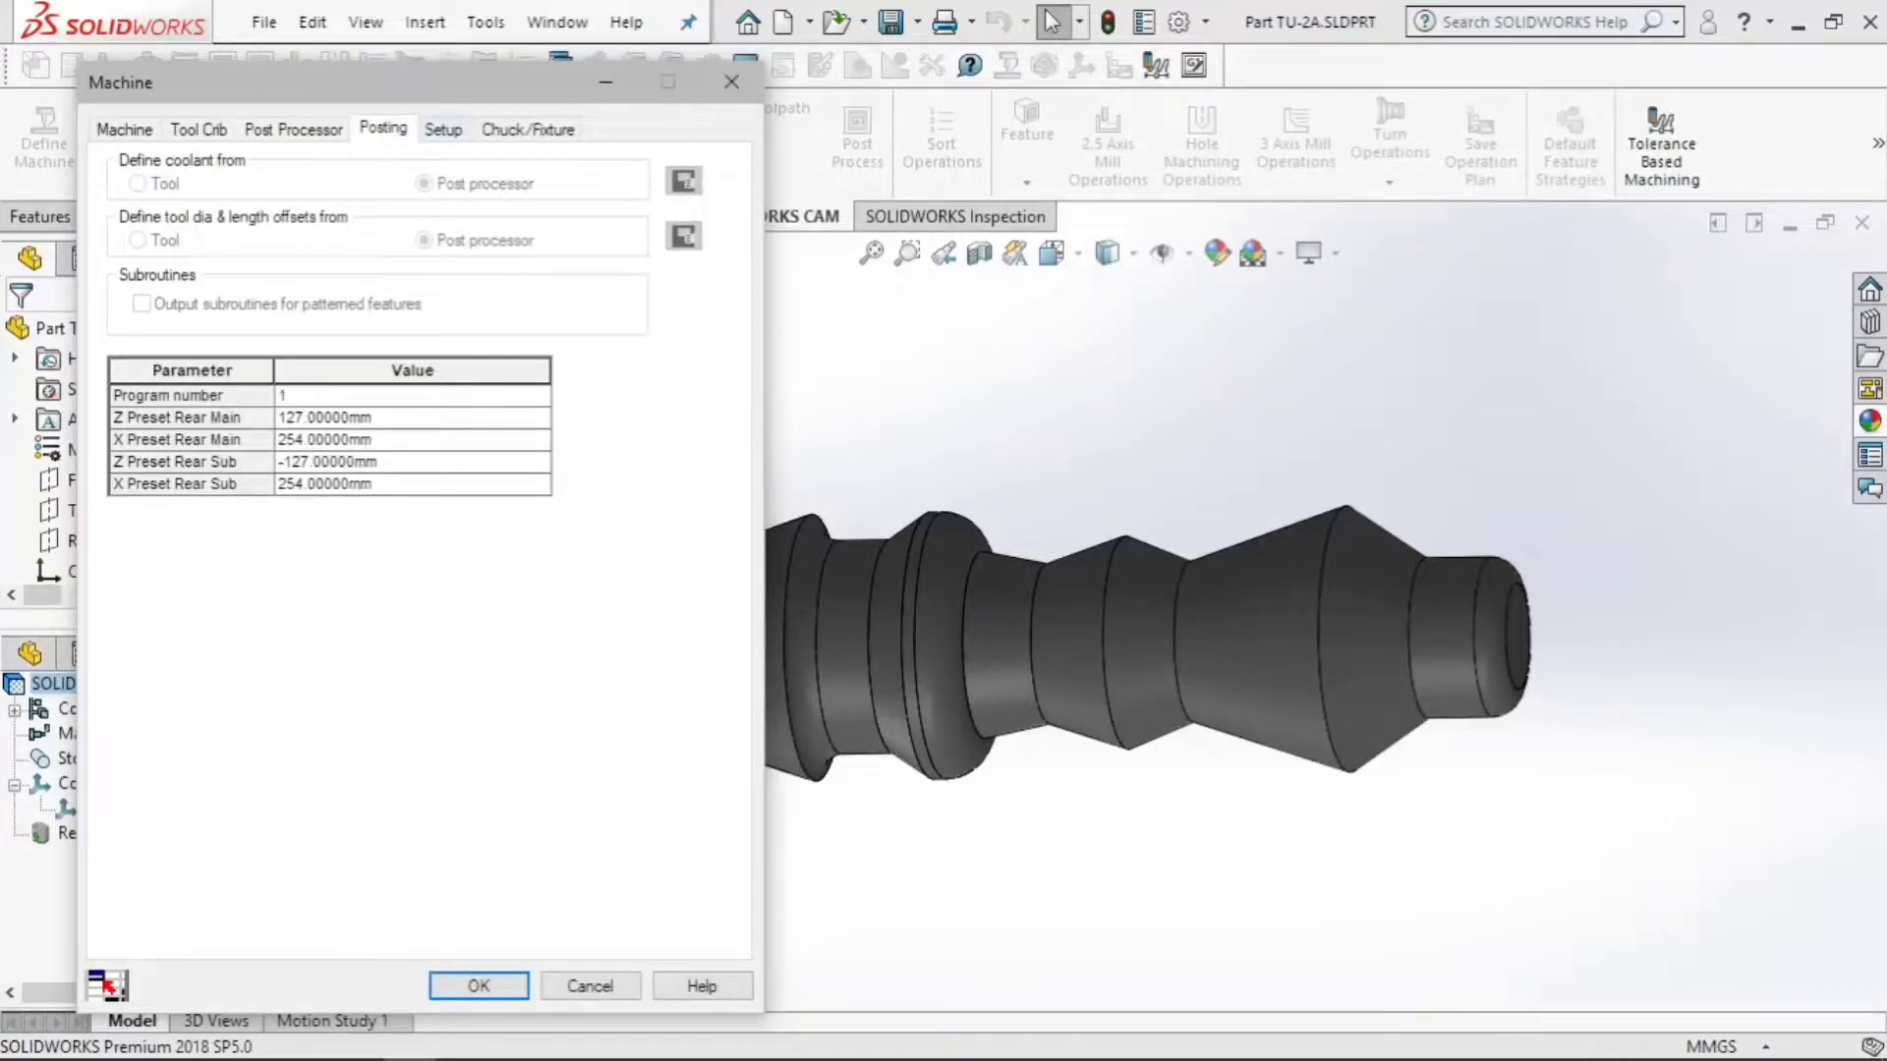
pyautogui.hotkey('ctrl', 'Tab')
pyautogui.hotkey('ctrl', 'Tab')
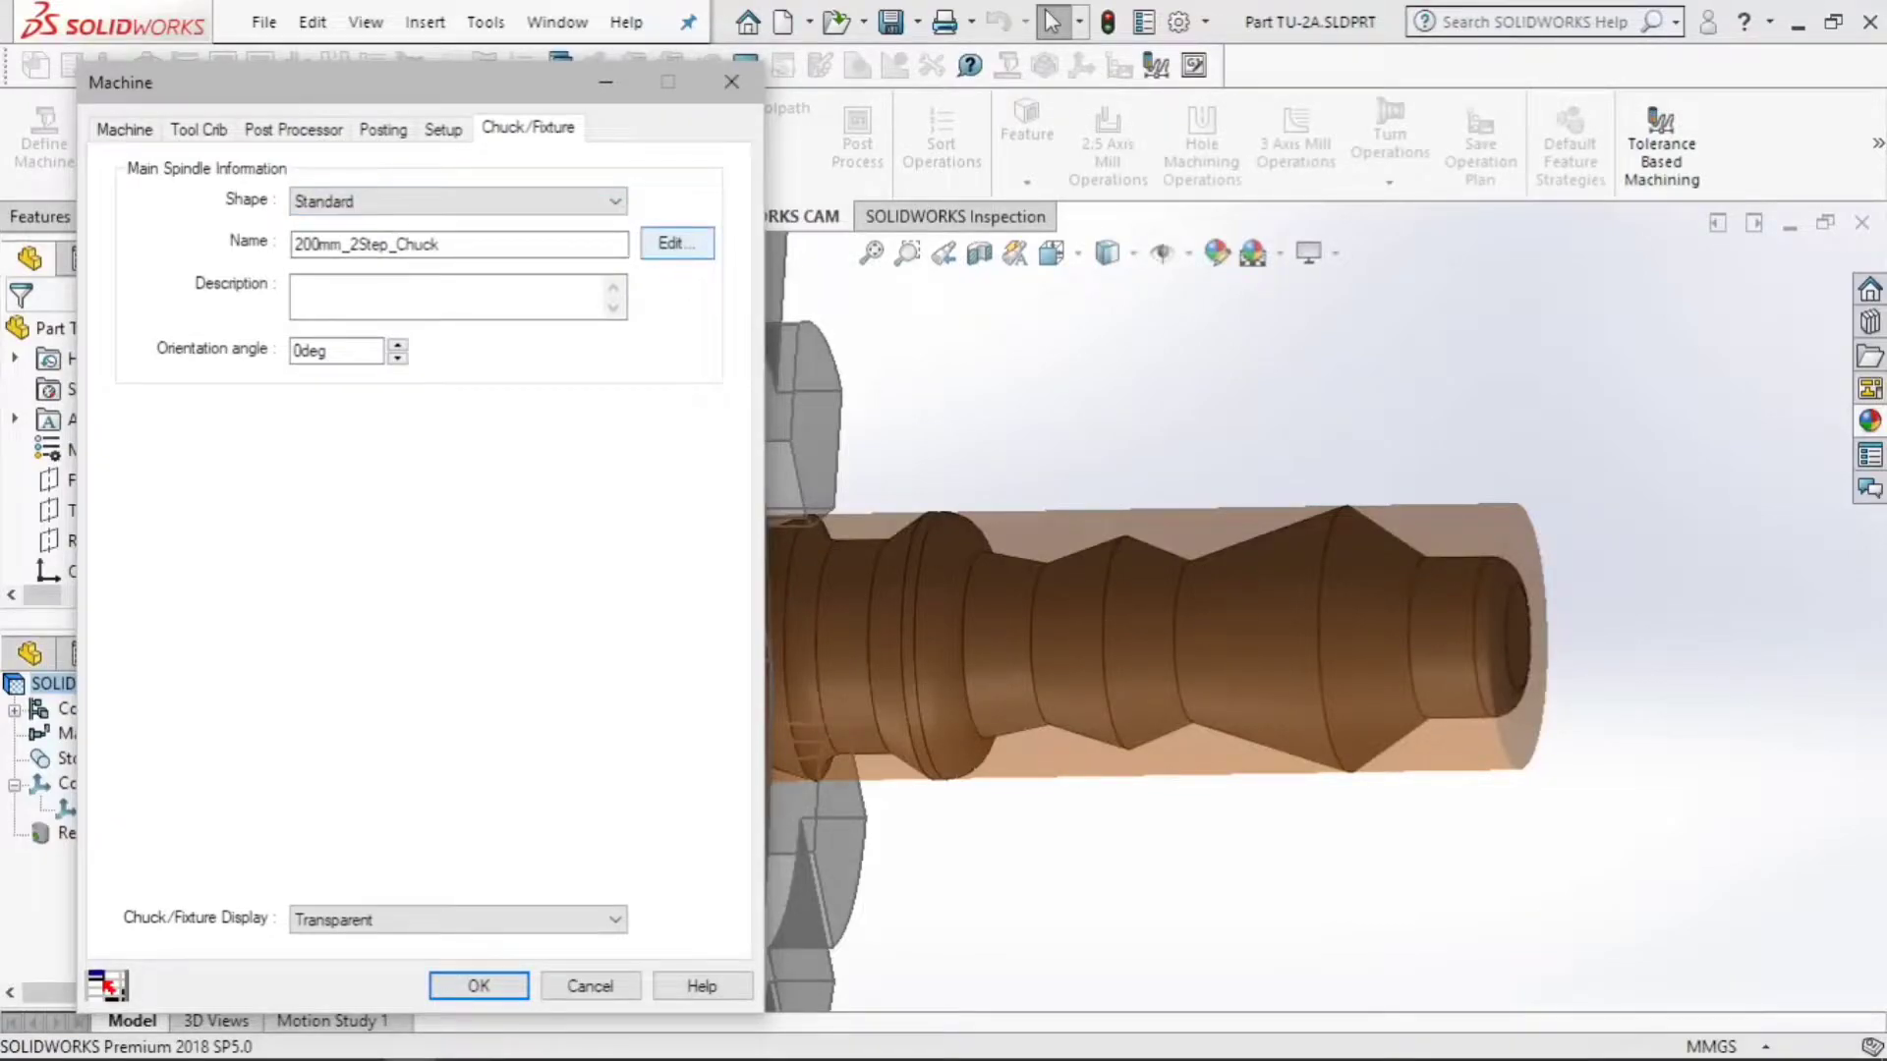
# Review the main spindle's chuck and jaw parameters and accept both the chuck and machine definitions
pyautogui.click(676, 243)
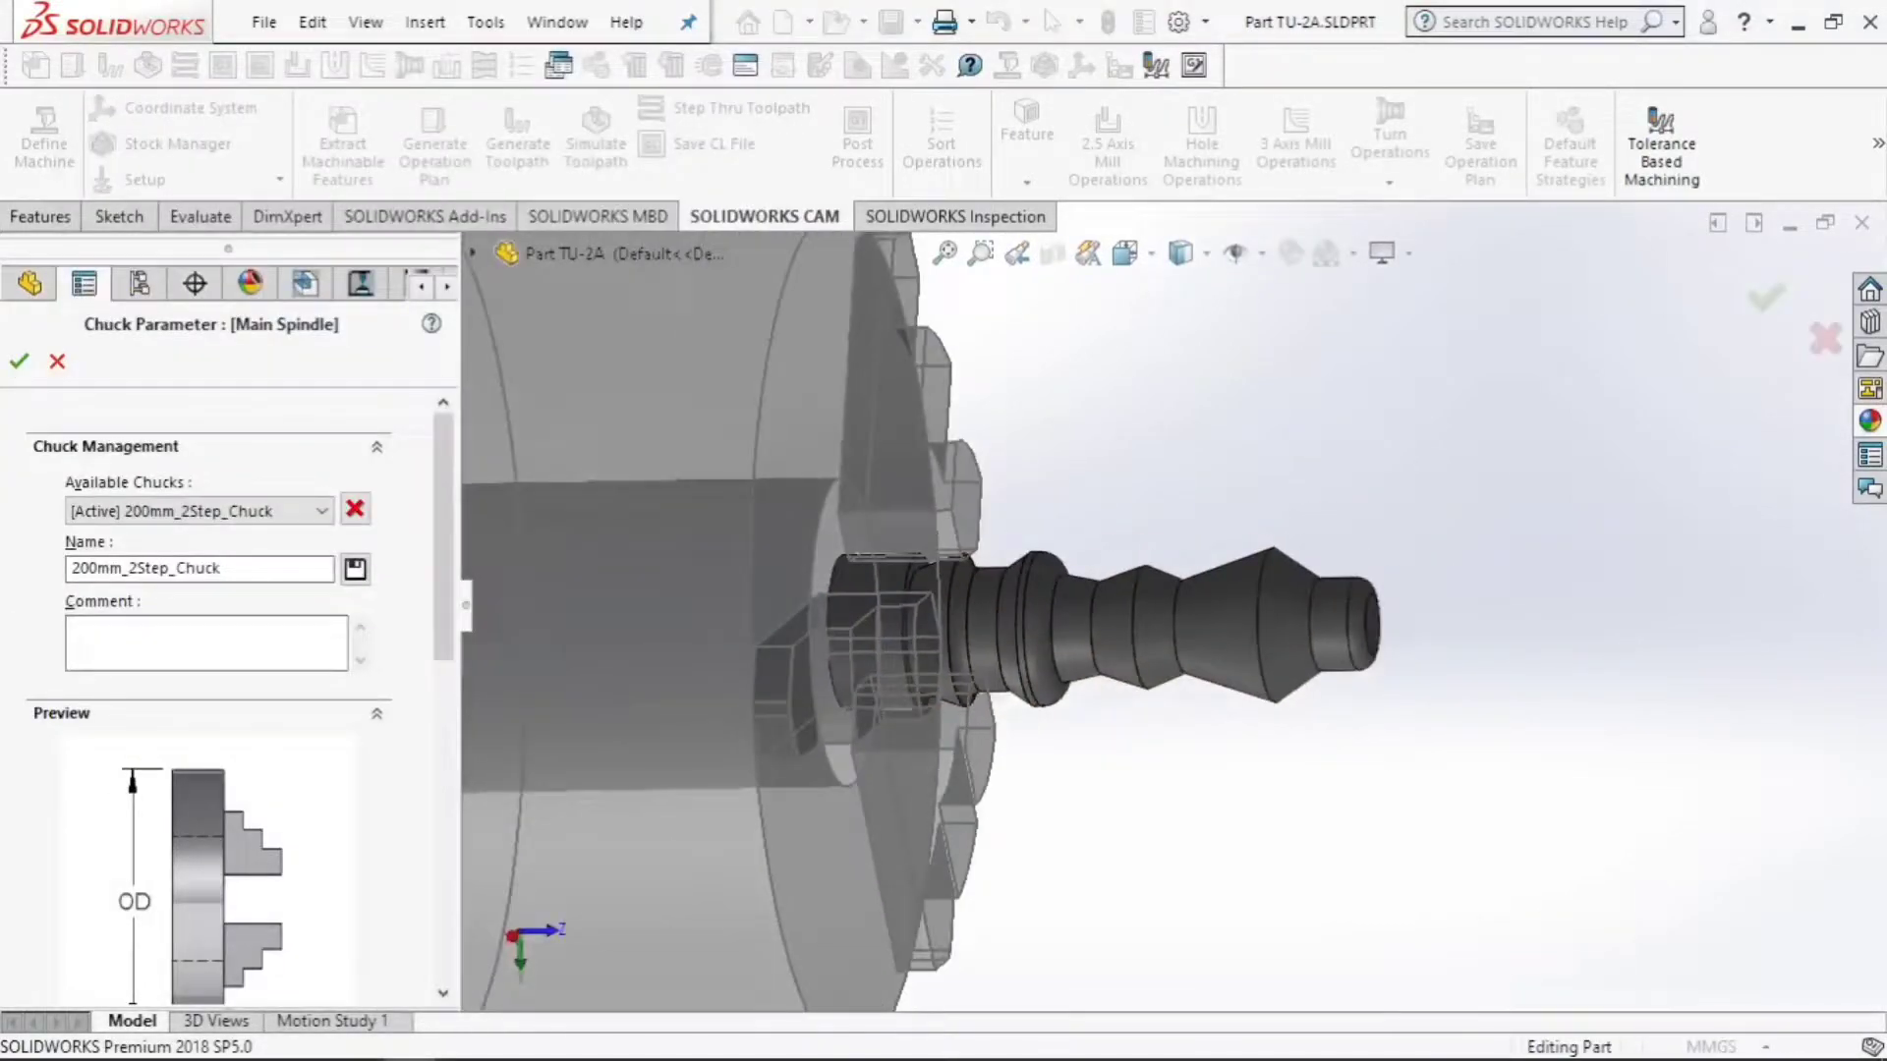
pyautogui.scroll(-8, 226, 688)
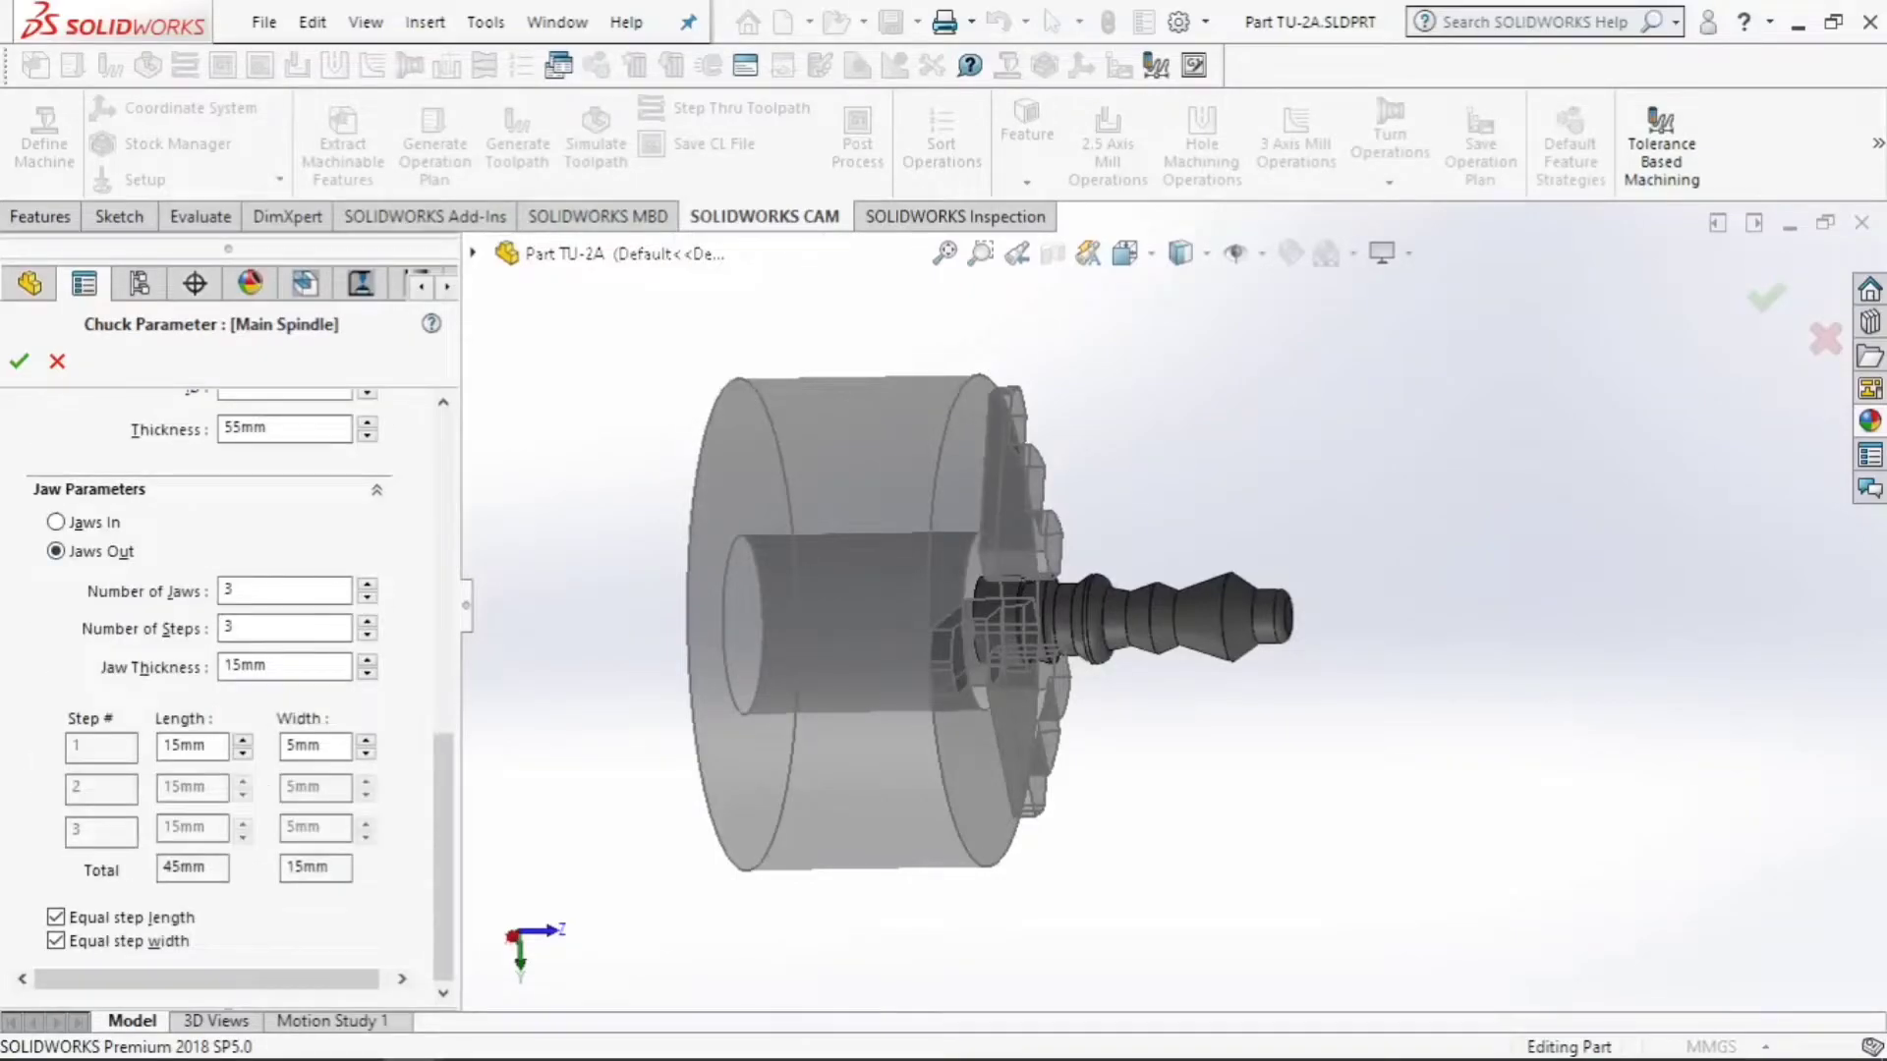
pyautogui.scroll(2, 226, 688)
pyautogui.scroll(5, 226, 688)
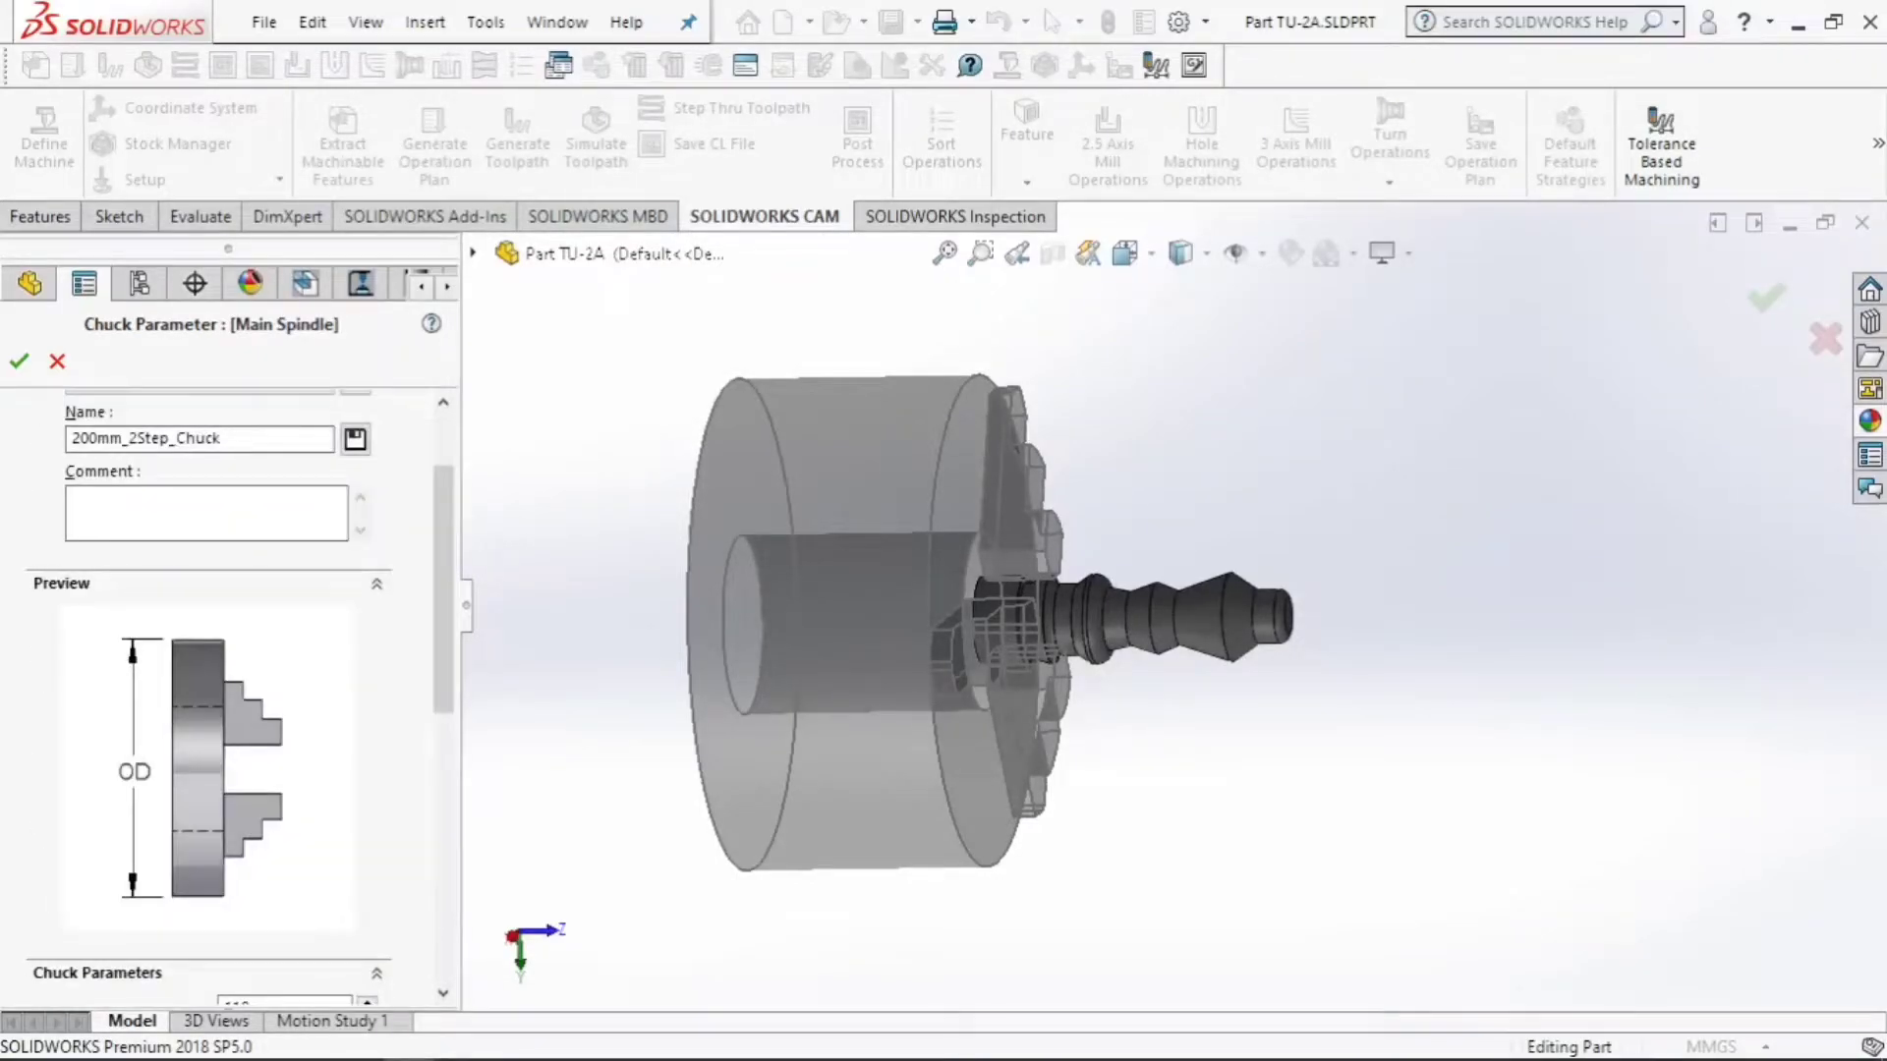
pyautogui.scroll(-3, 226, 688)
pyautogui.scroll(5, 226, 688)
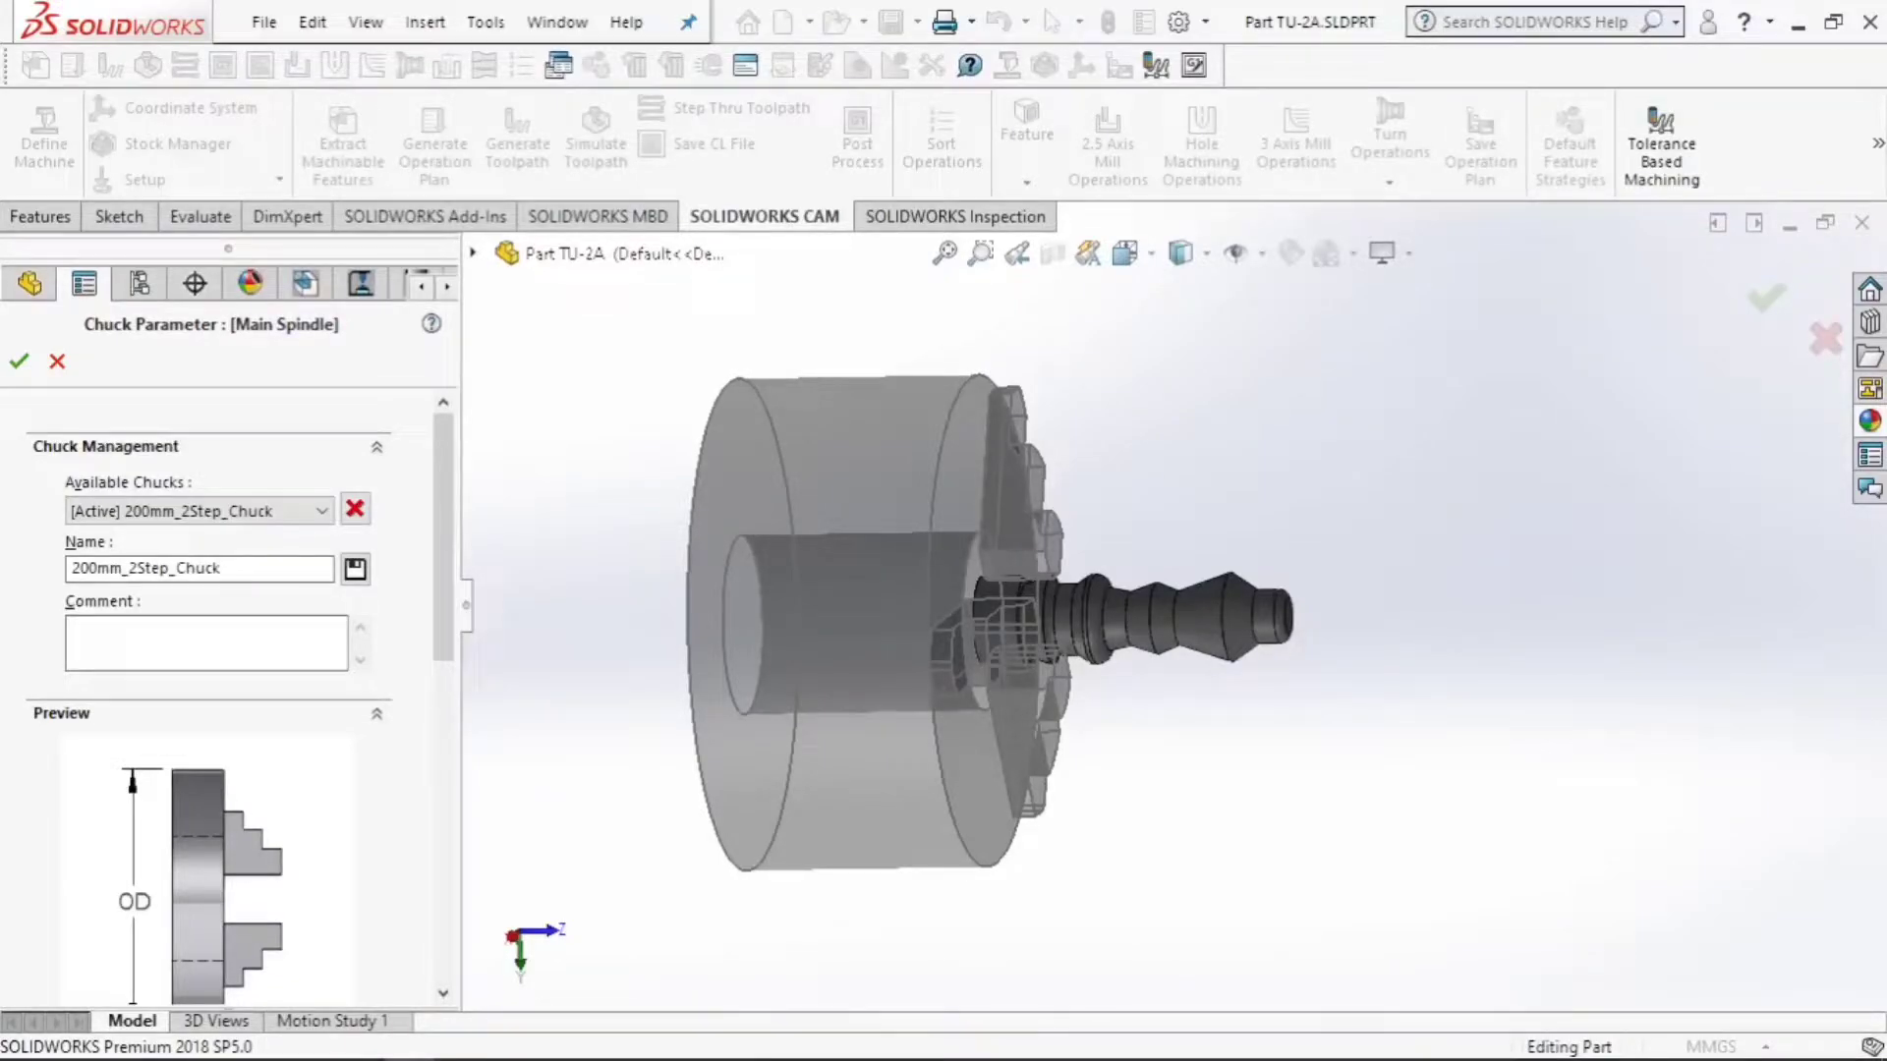
pyautogui.scroll(-2, 226, 688)
pyautogui.scroll(-4, 209, 688)
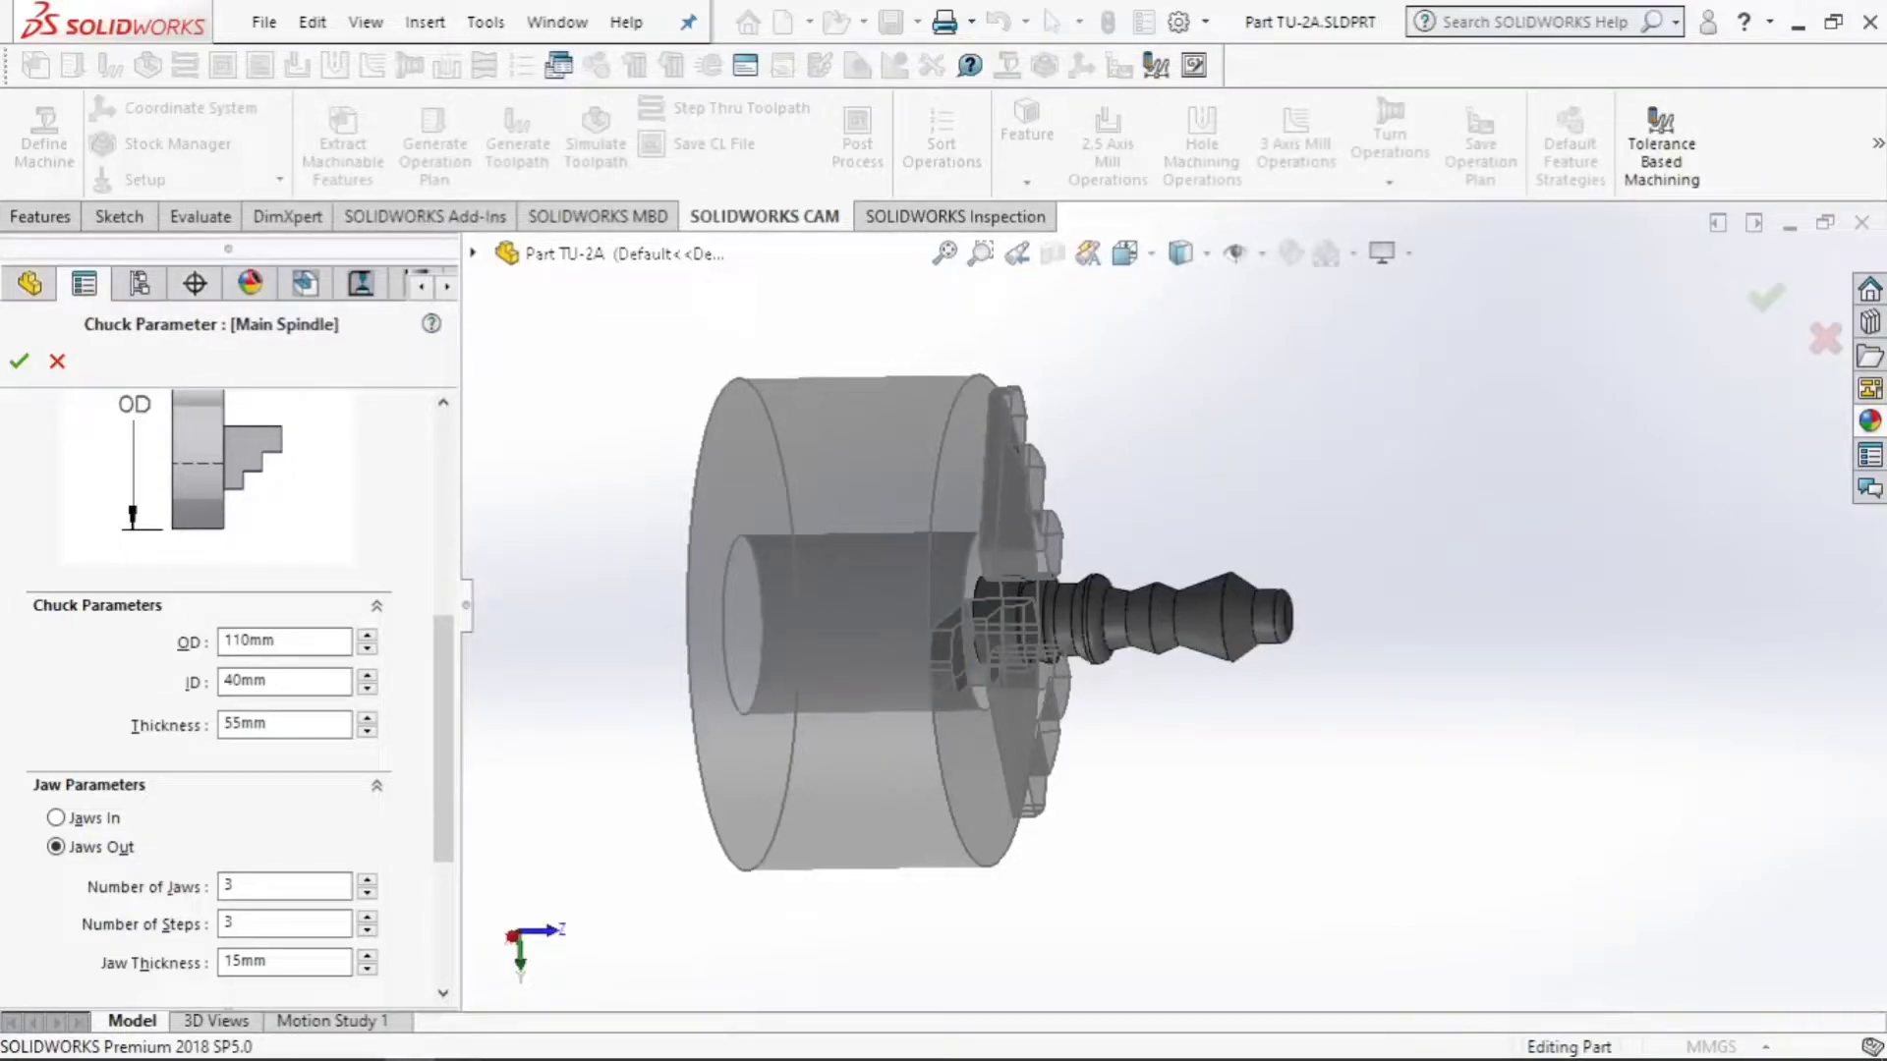
pyautogui.scroll(-3, 226, 688)
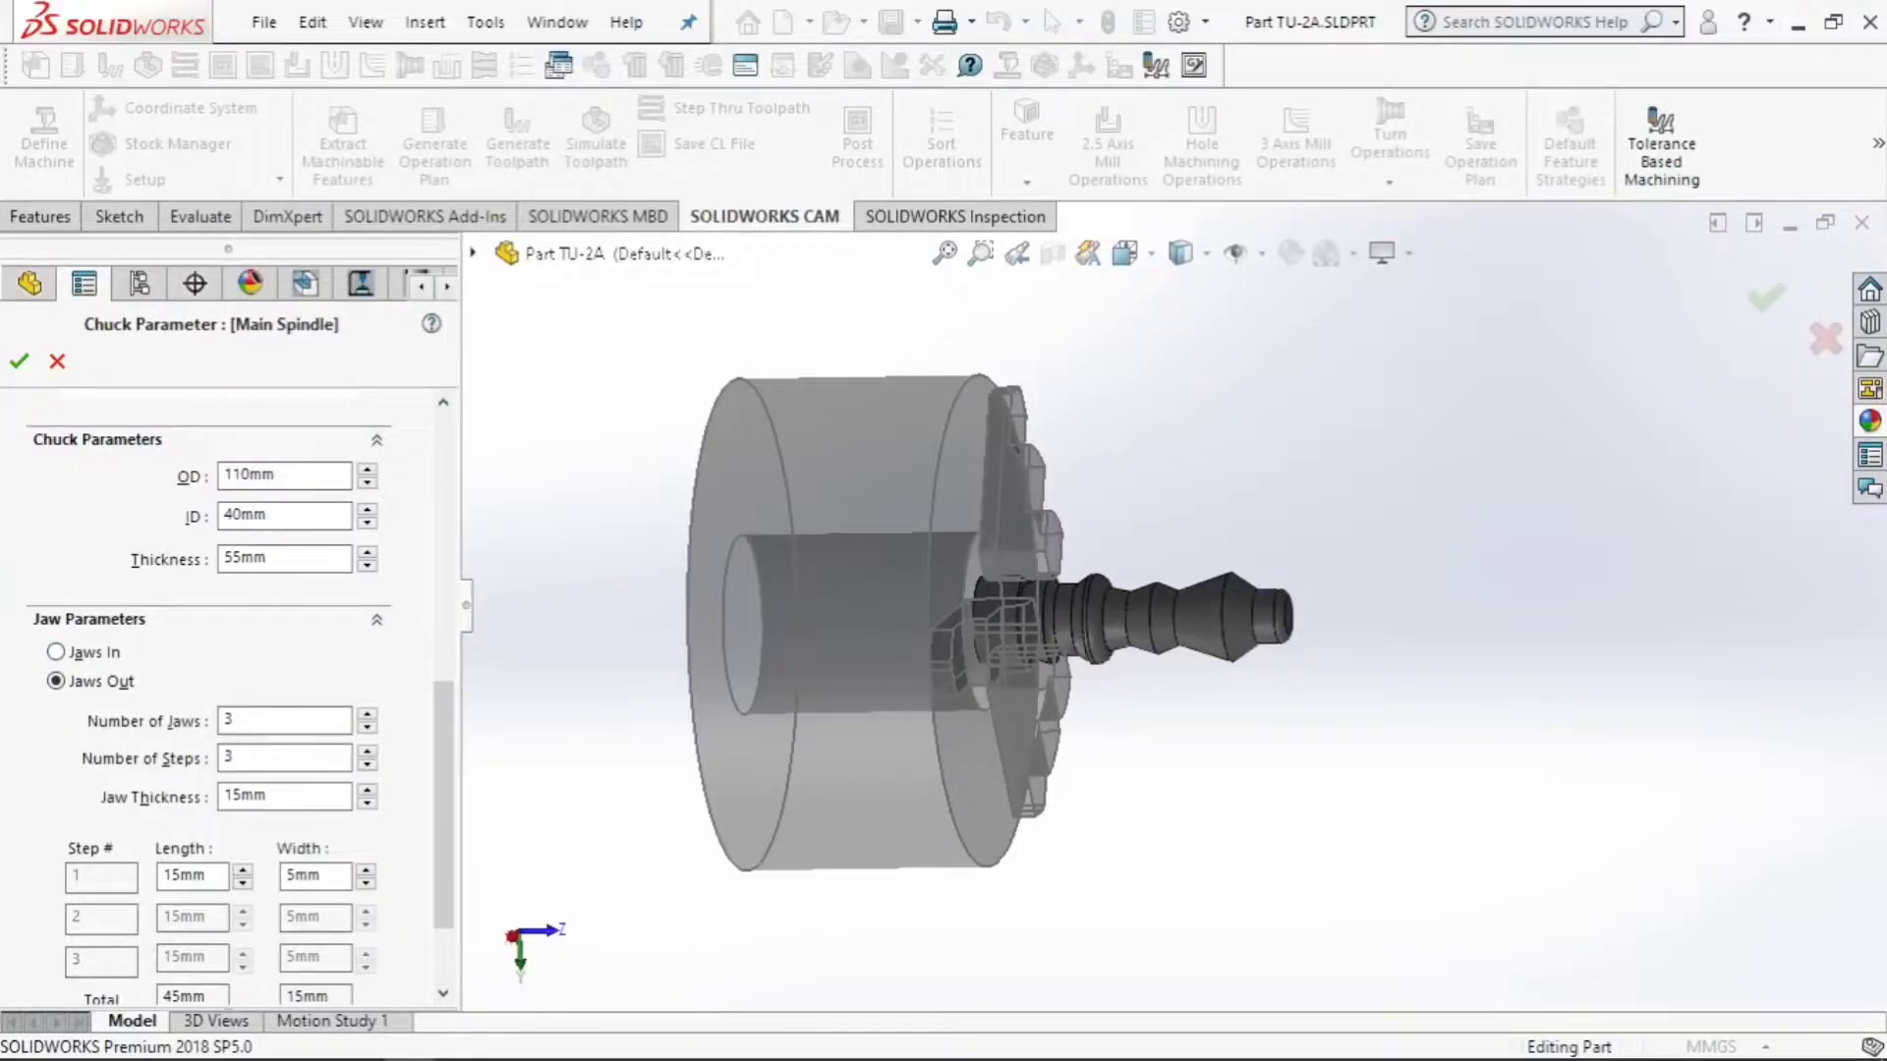
pyautogui.scroll(-3, 226, 688)
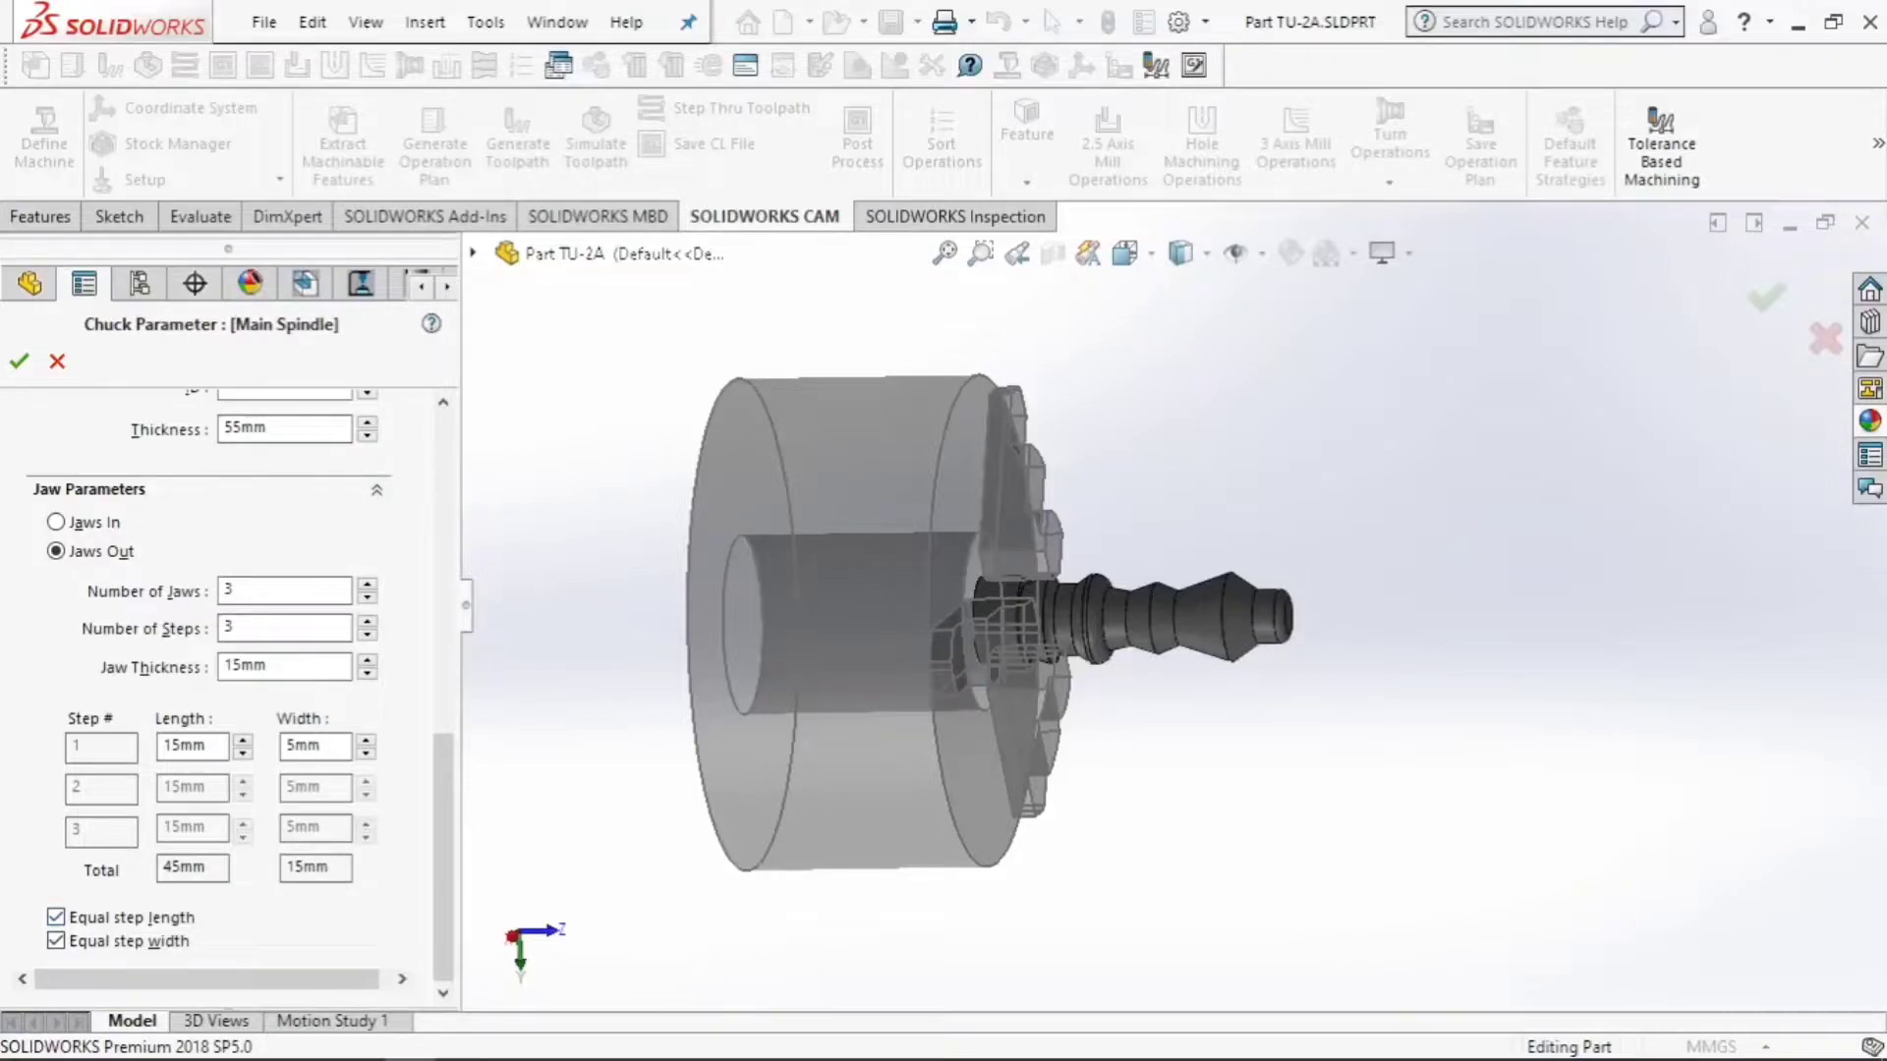
pyautogui.click(18, 361)
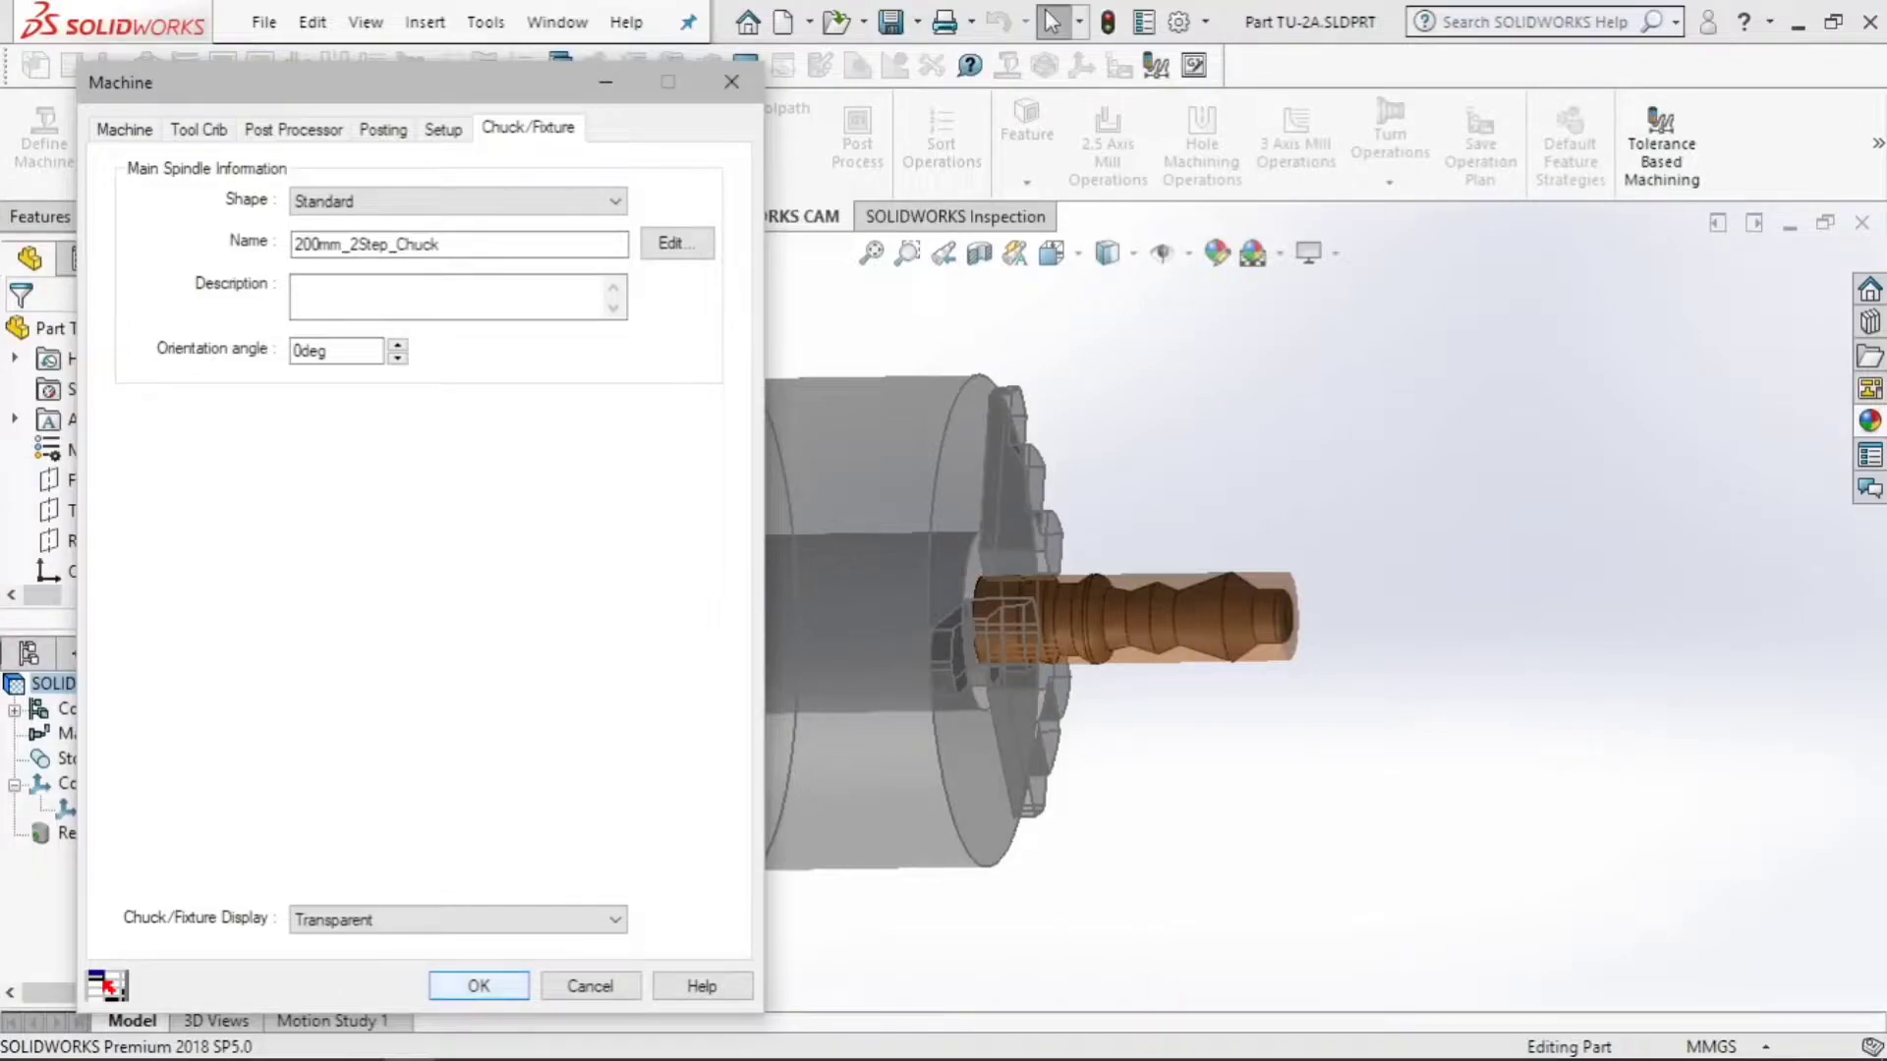
pyautogui.press('Return')
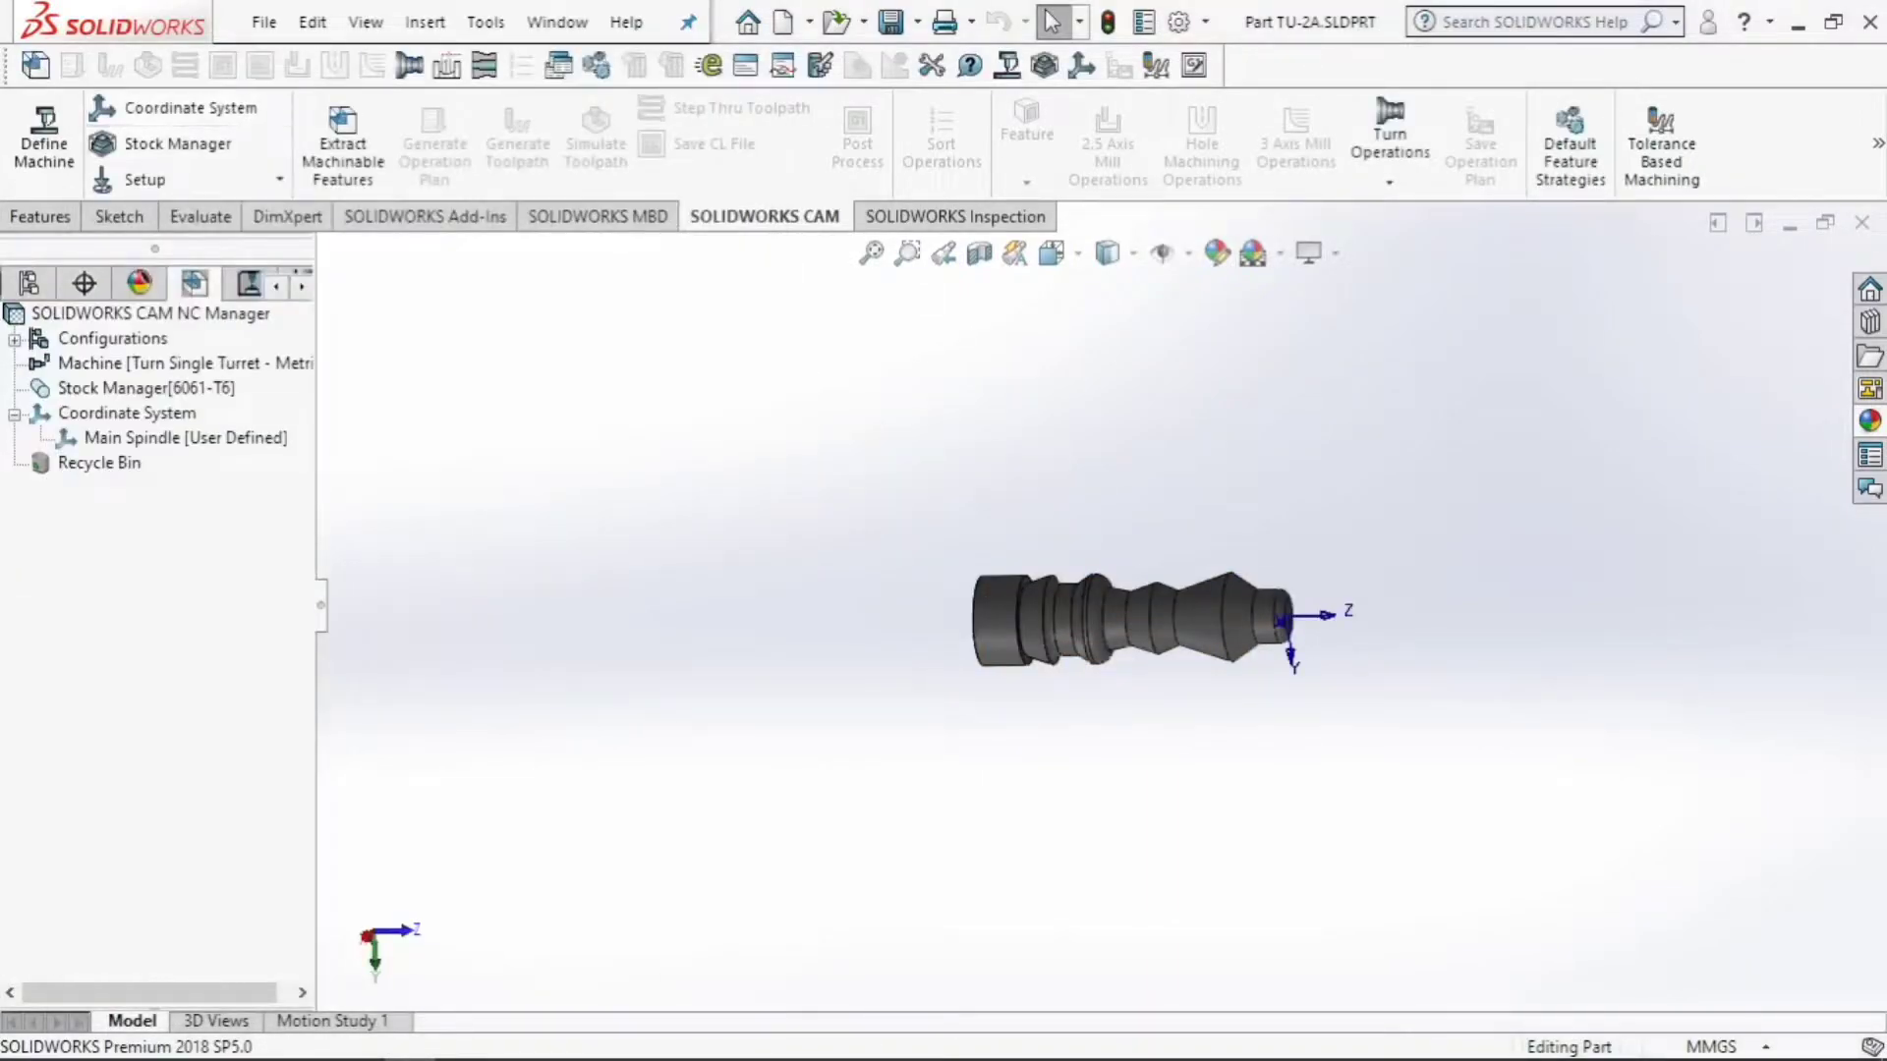
# Set the user-defined main spindle coordinate system's origin to a stock vertex and accept it
pyautogui.scroll(-4, 1213, 512)
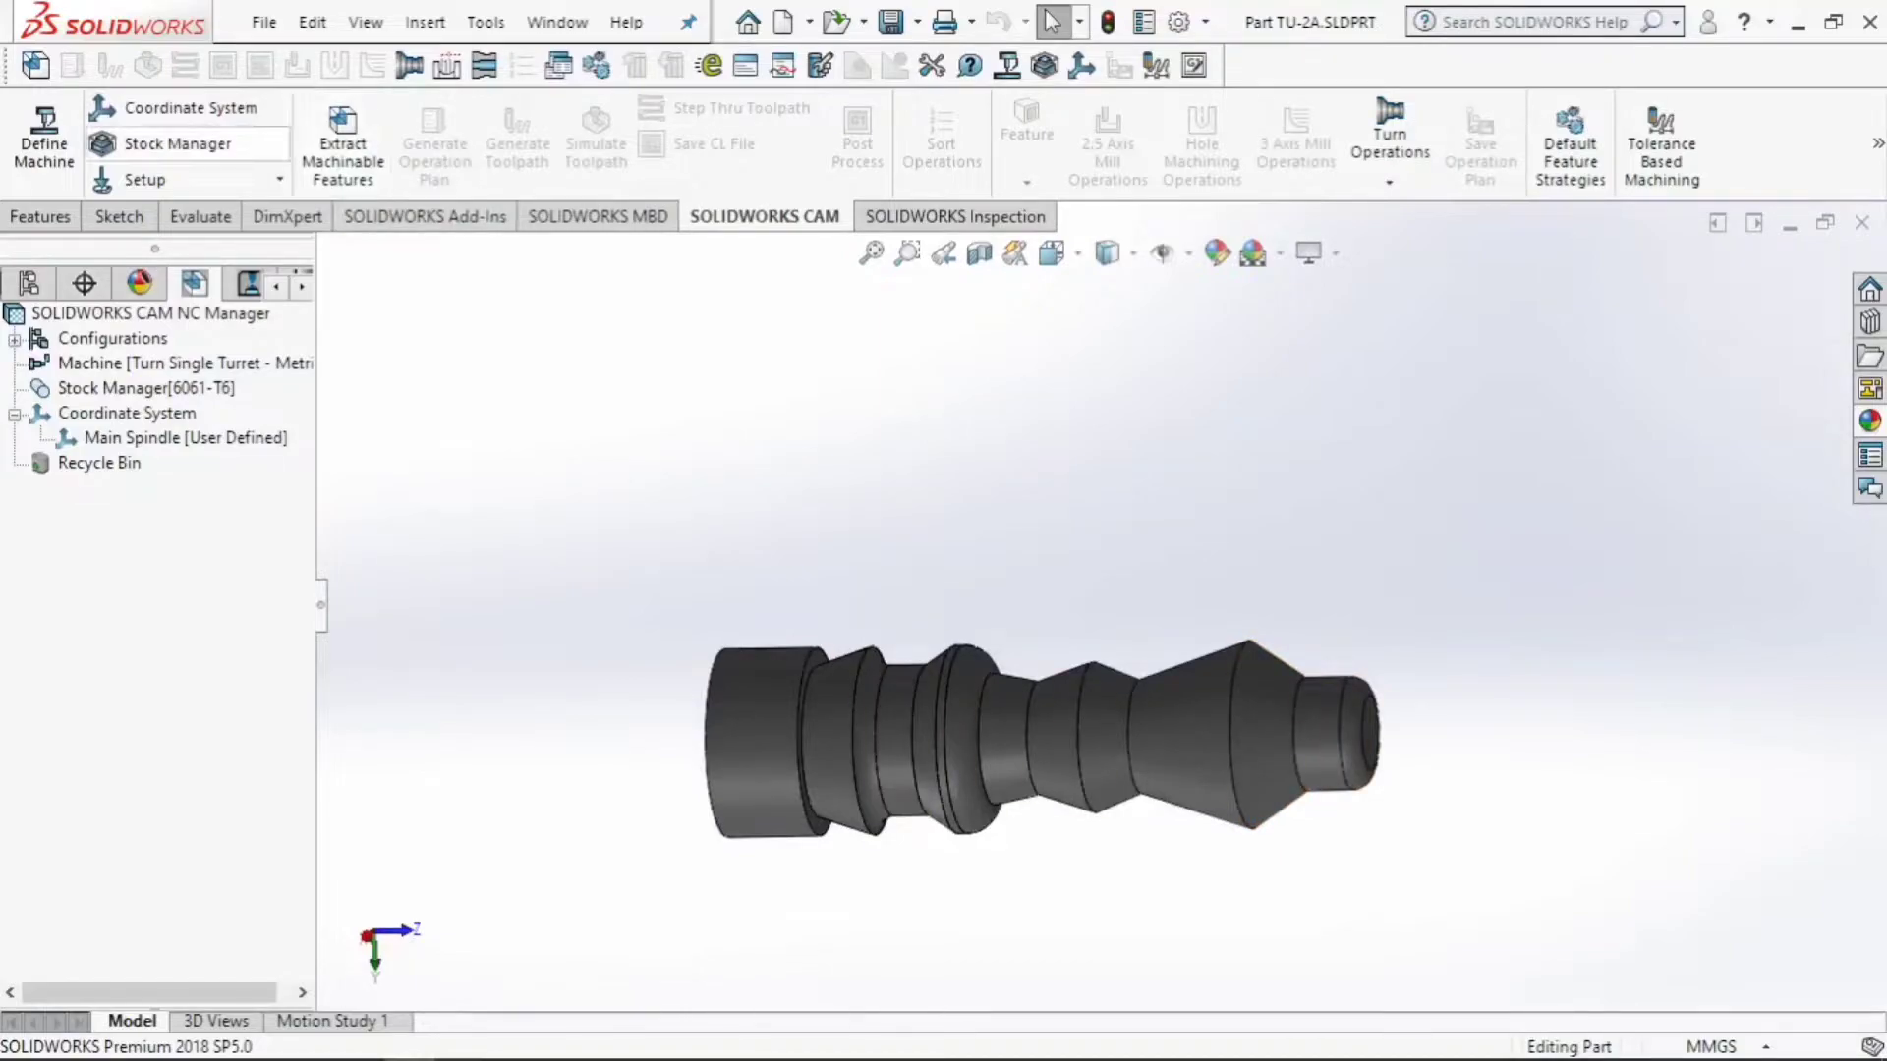
pyautogui.click(177, 108)
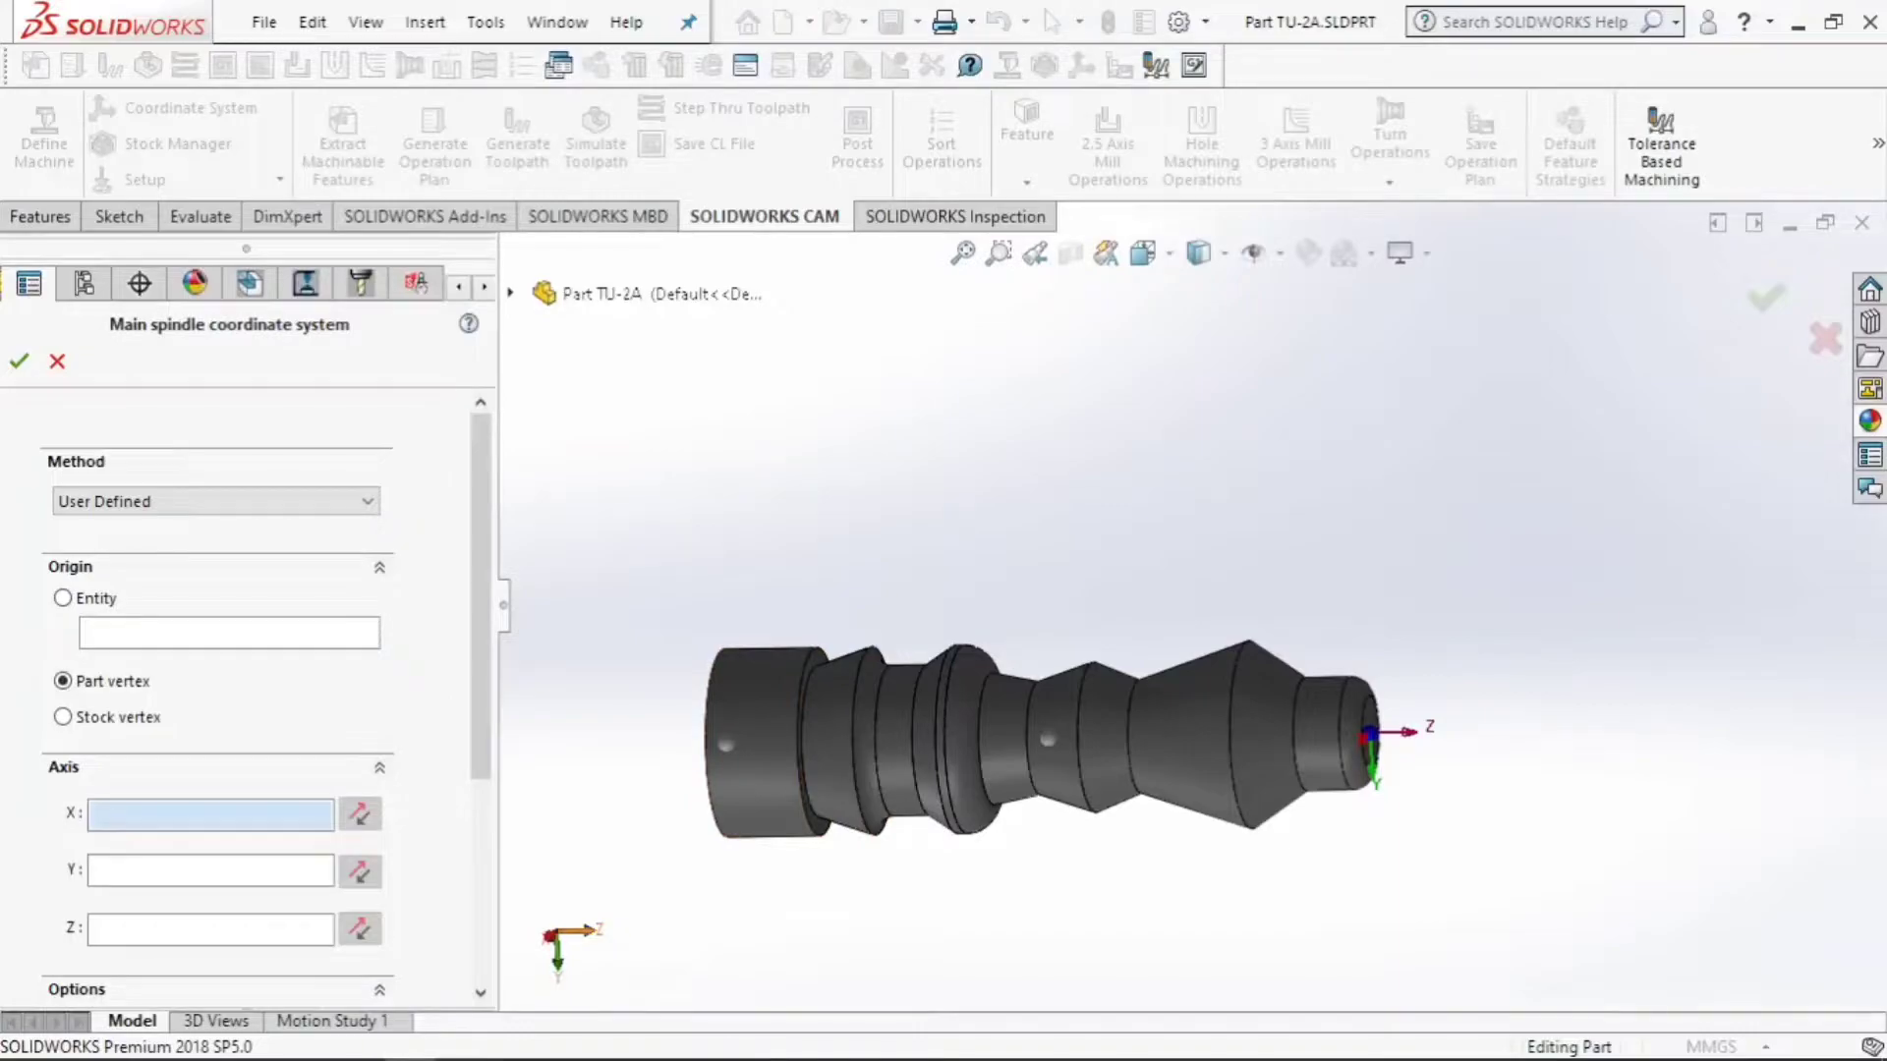
pyautogui.moveTo(1041, 737)
pyautogui.mouseDown(button='middle')
pyautogui.moveTo(1140, 759)
pyautogui.moveTo(1037, 778)
pyautogui.moveTo(1066, 743)
pyautogui.mouseUp(button='middle')
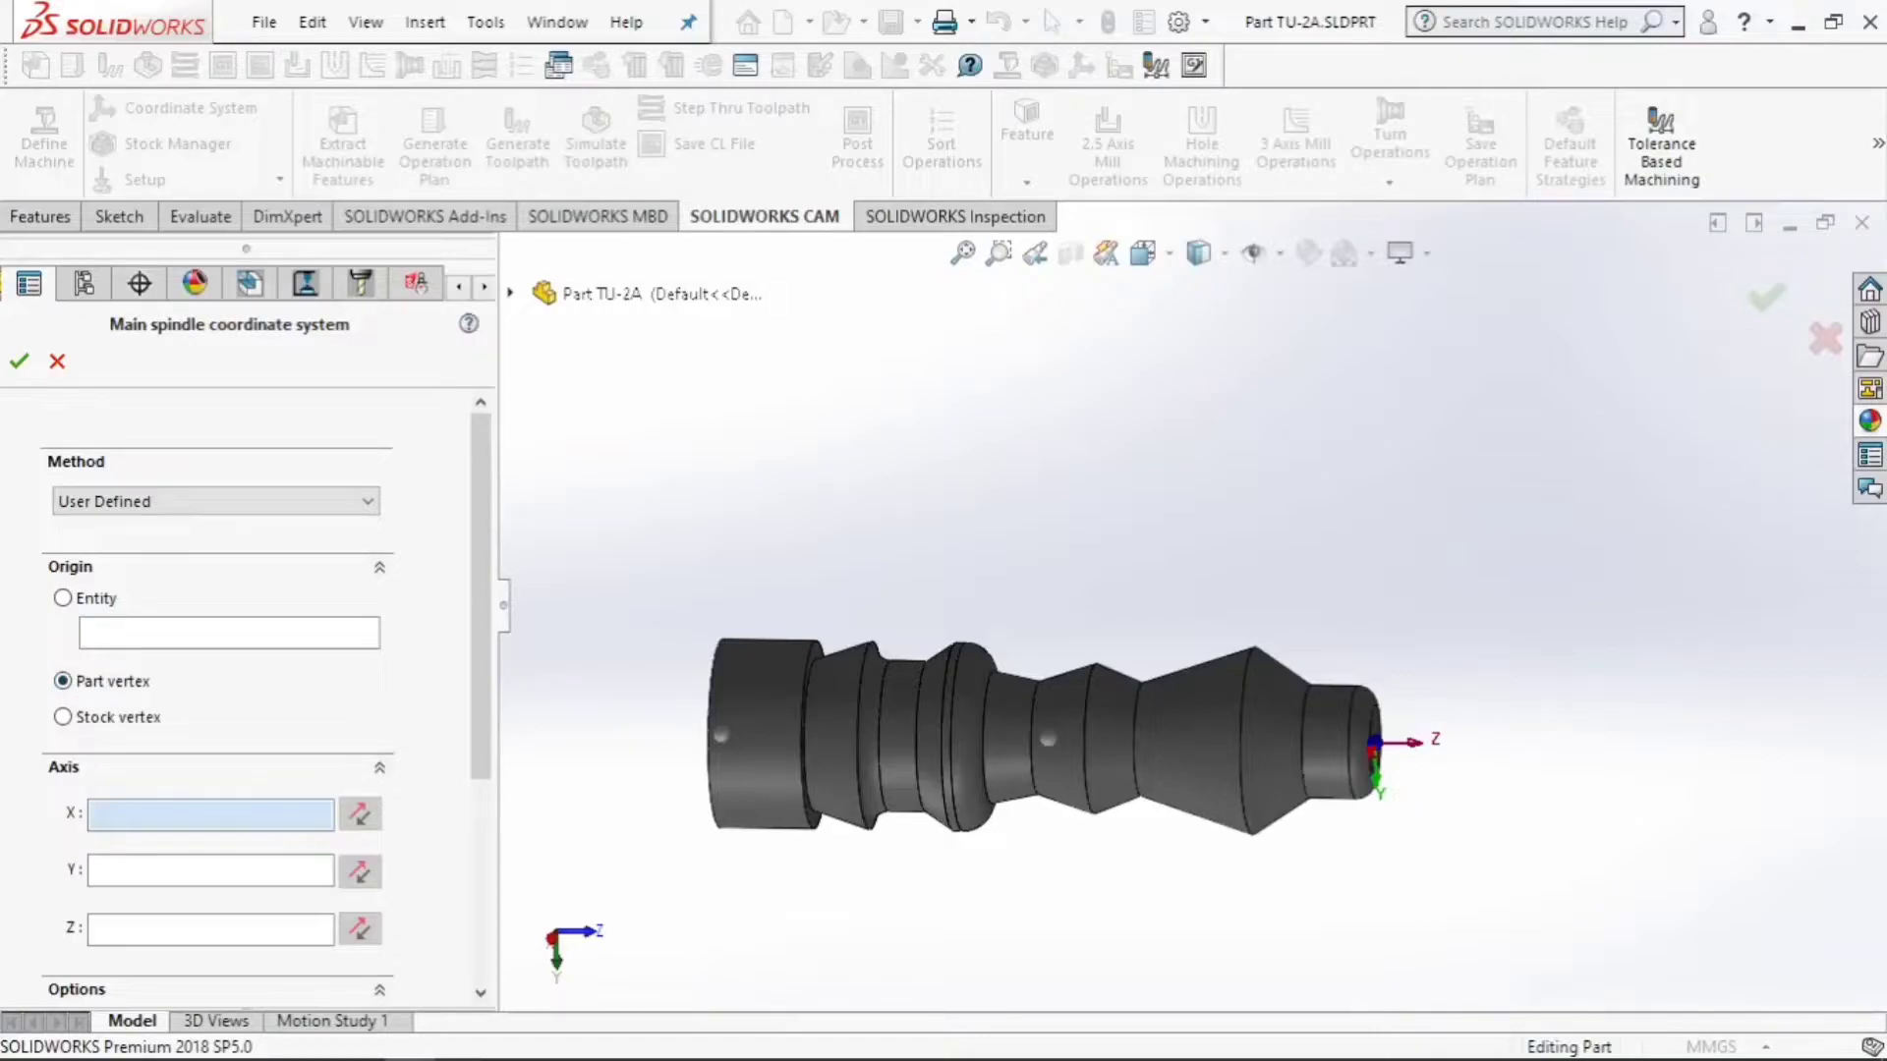
pyautogui.click(62, 716)
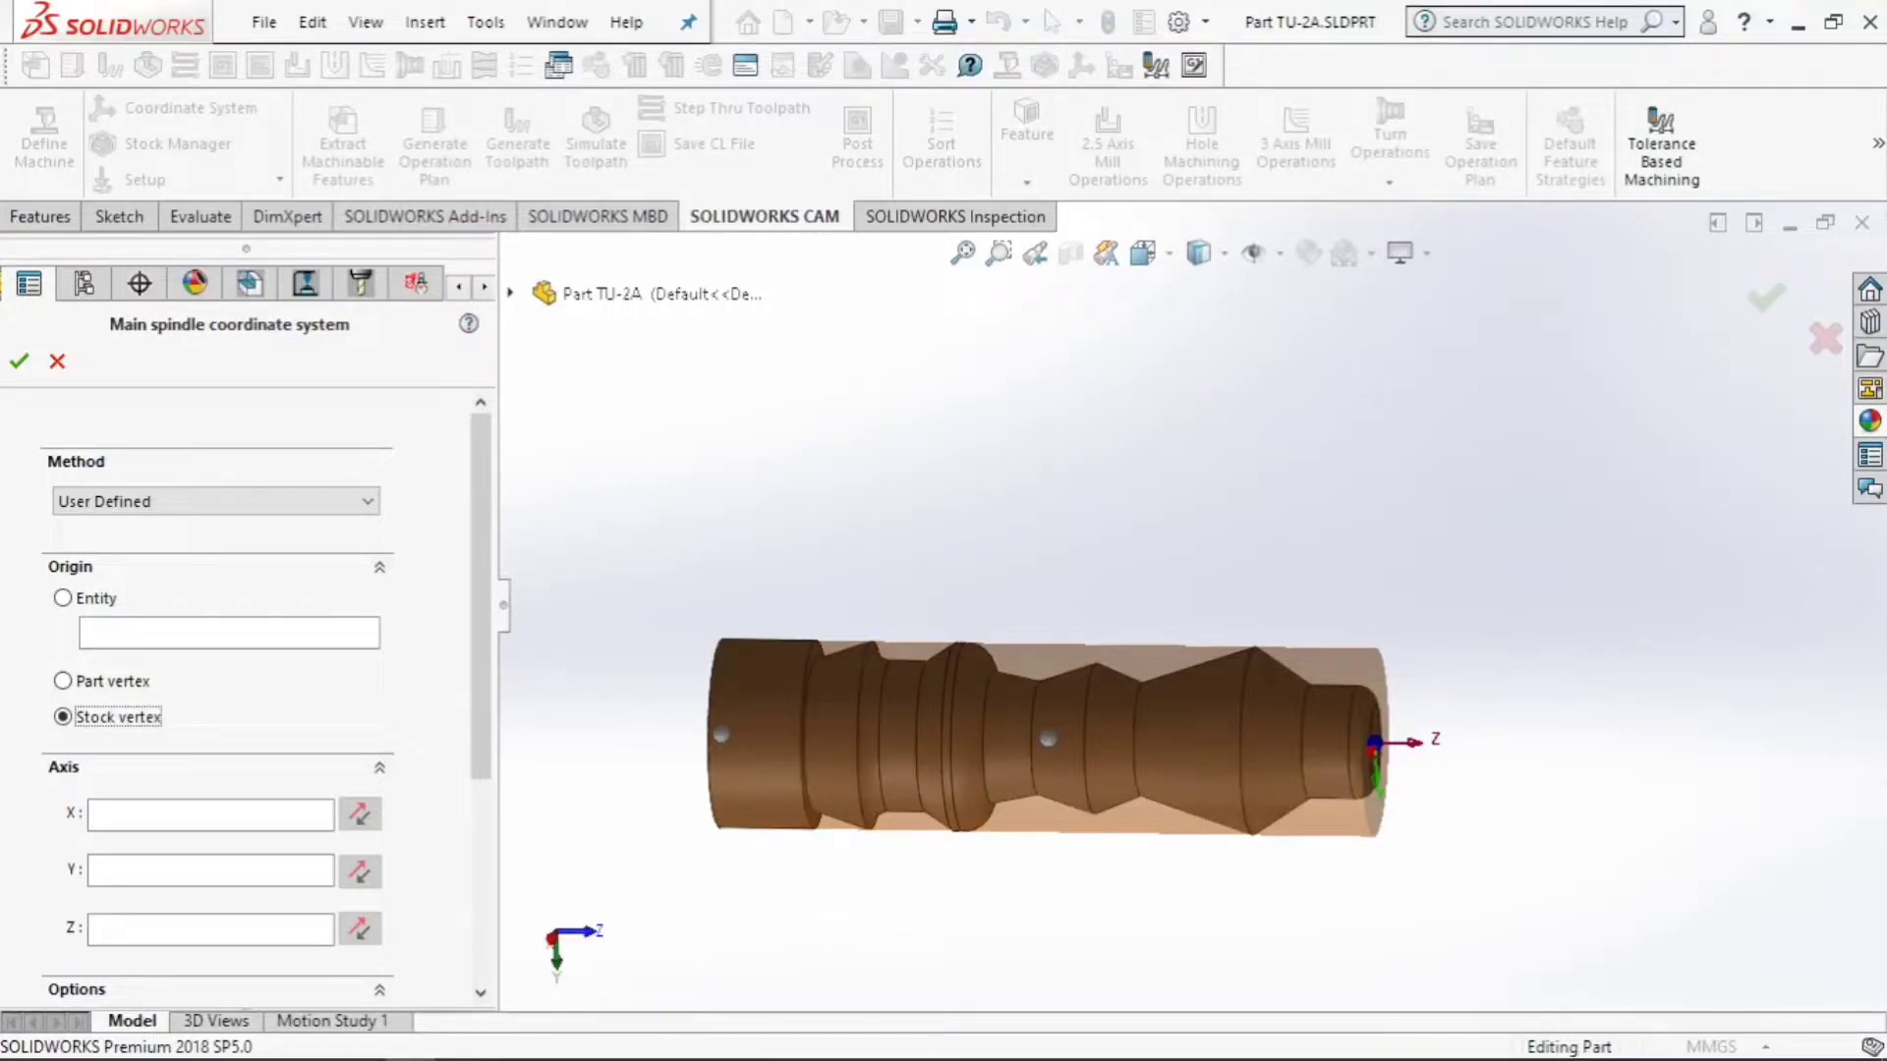
pyautogui.moveTo(1046, 737); pyautogui.dragTo(1091, 725, button='middle')
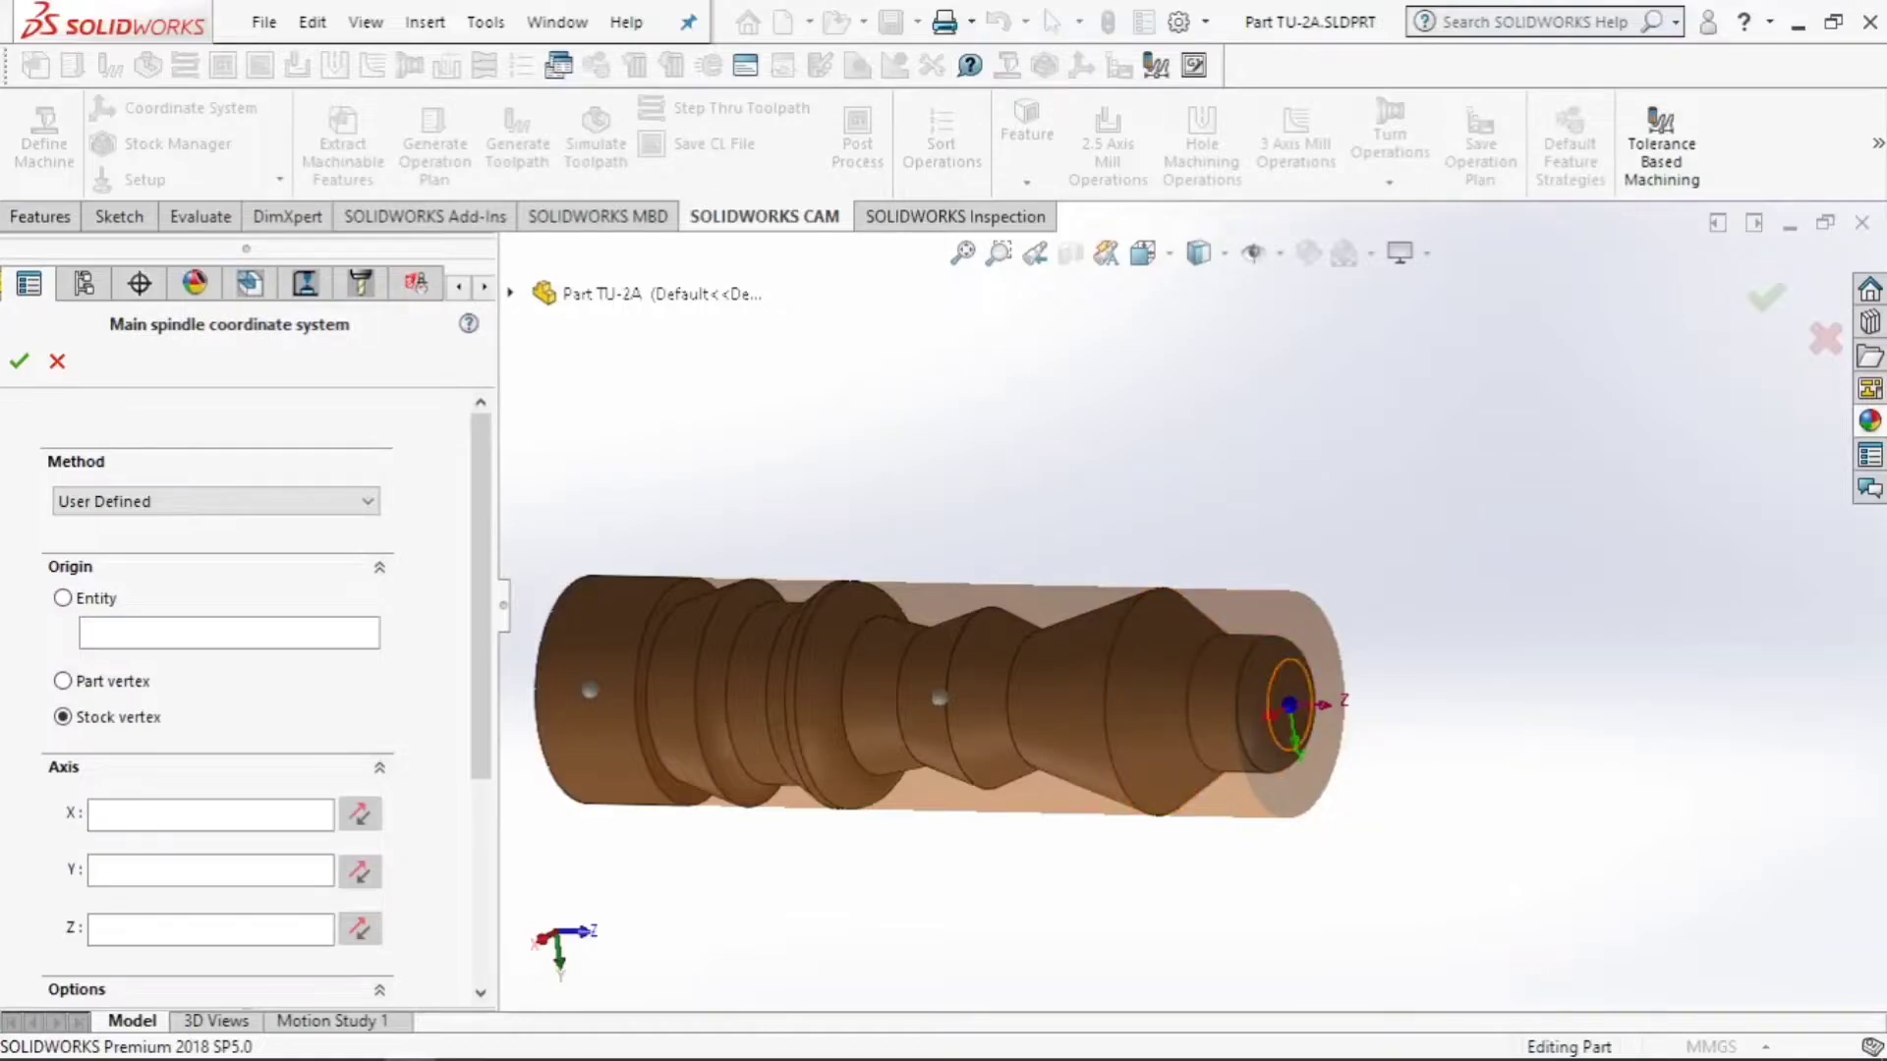
pyautogui.press('Left')
pyautogui.press('Left')
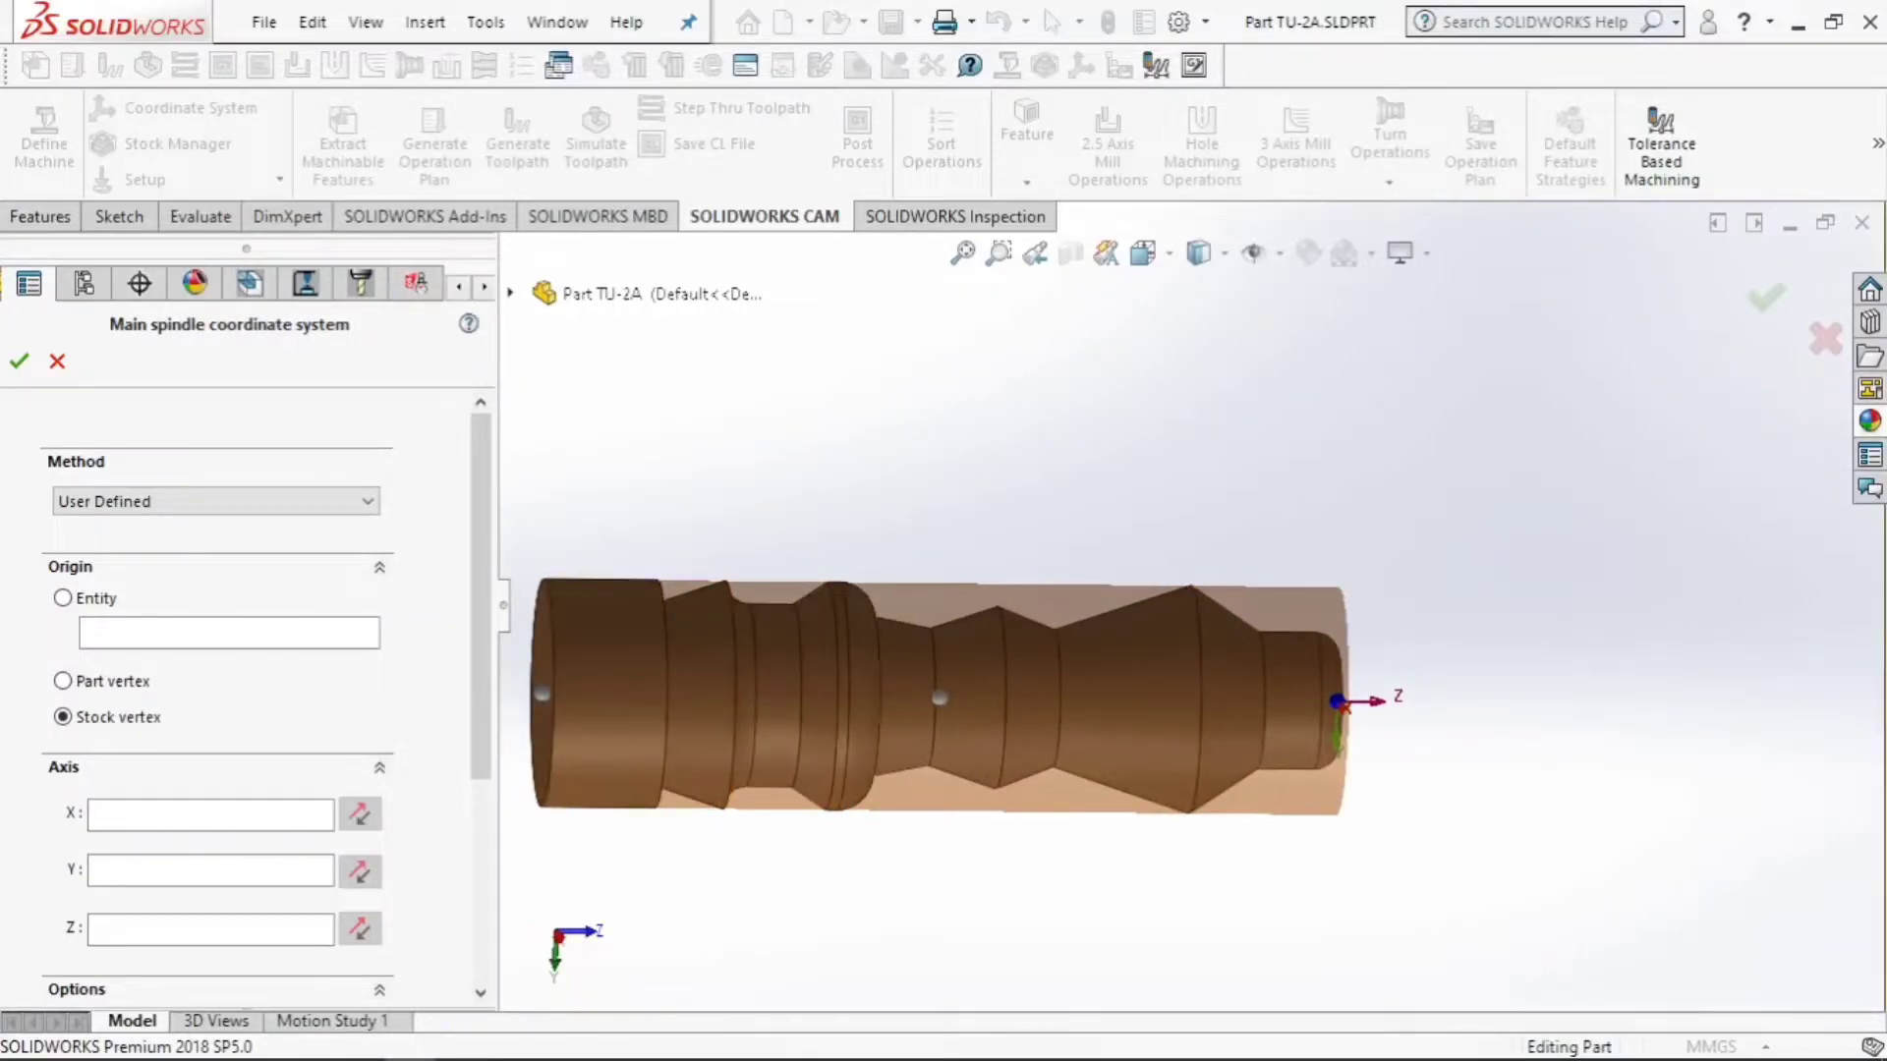
pyautogui.press('Left')
pyautogui.press('Return')
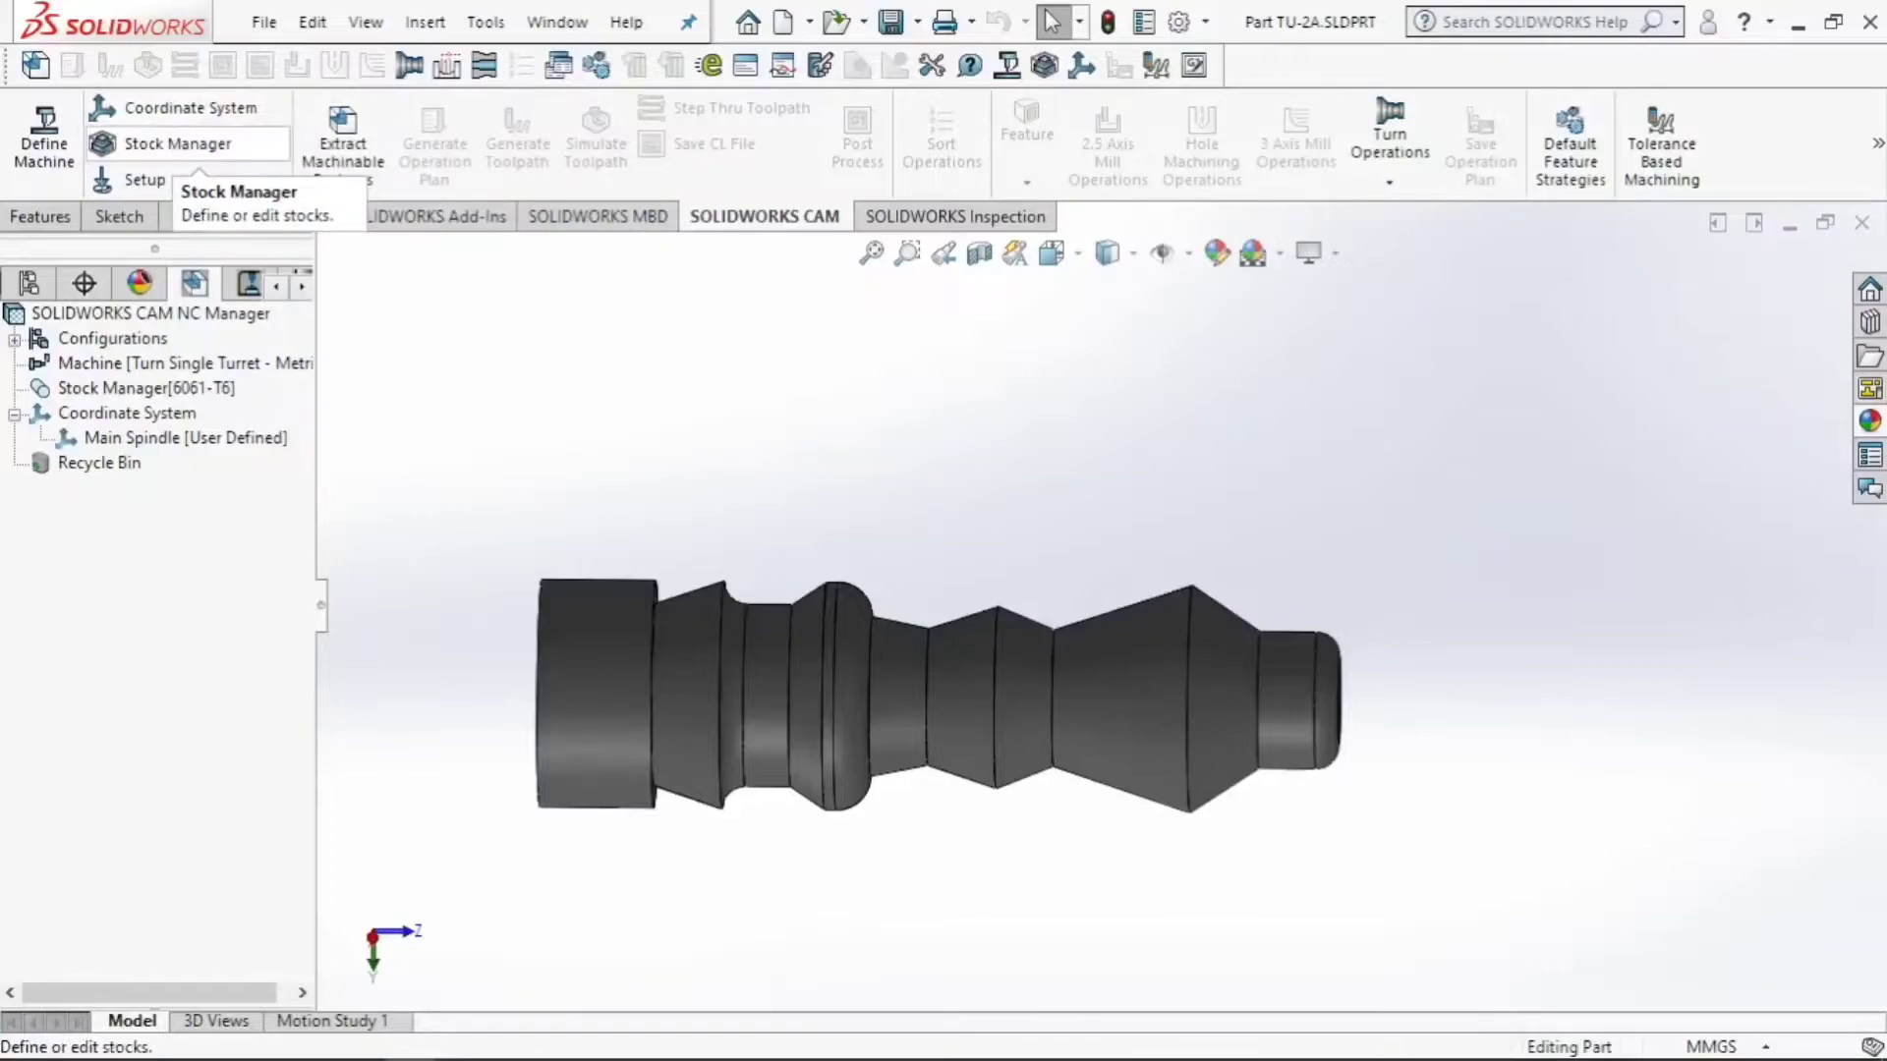
# Define the stock material as 6061-T6, check the round bar stock and offset parameters, and accept the stock
pyautogui.click(177, 144)
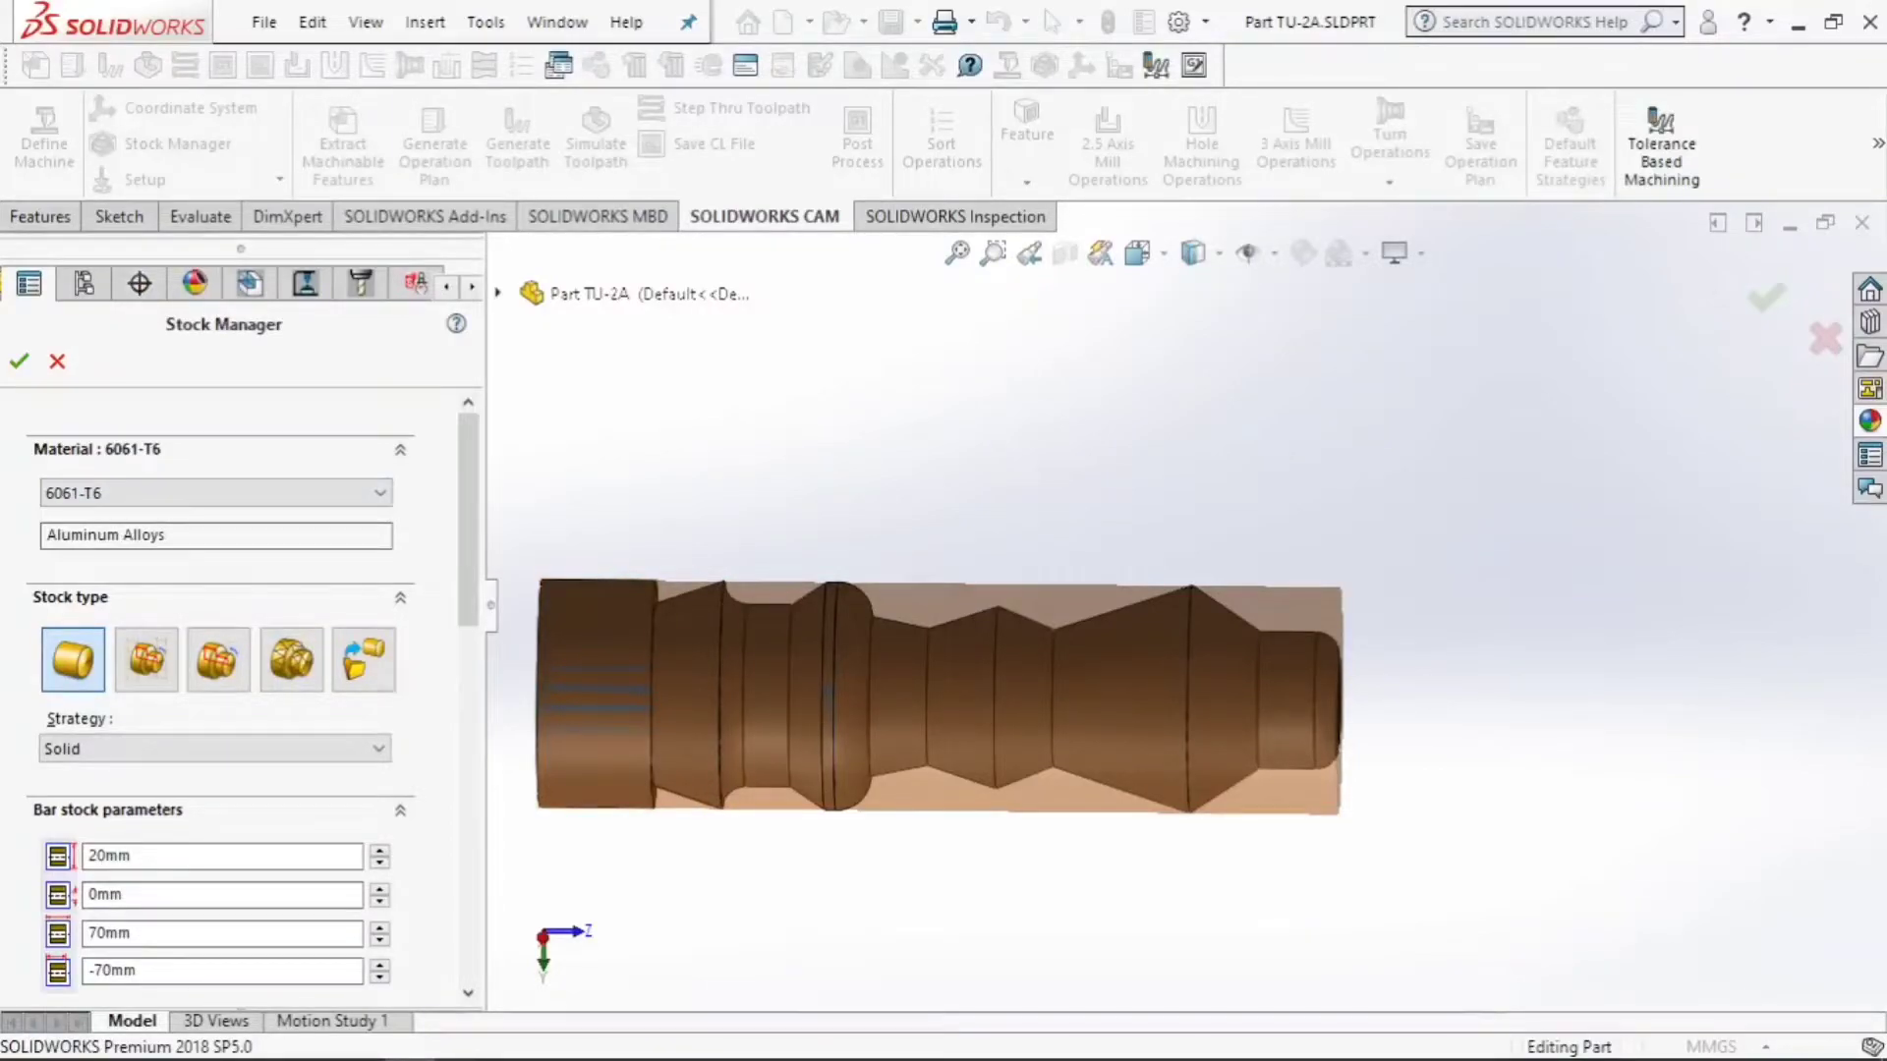
pyautogui.click(217, 493)
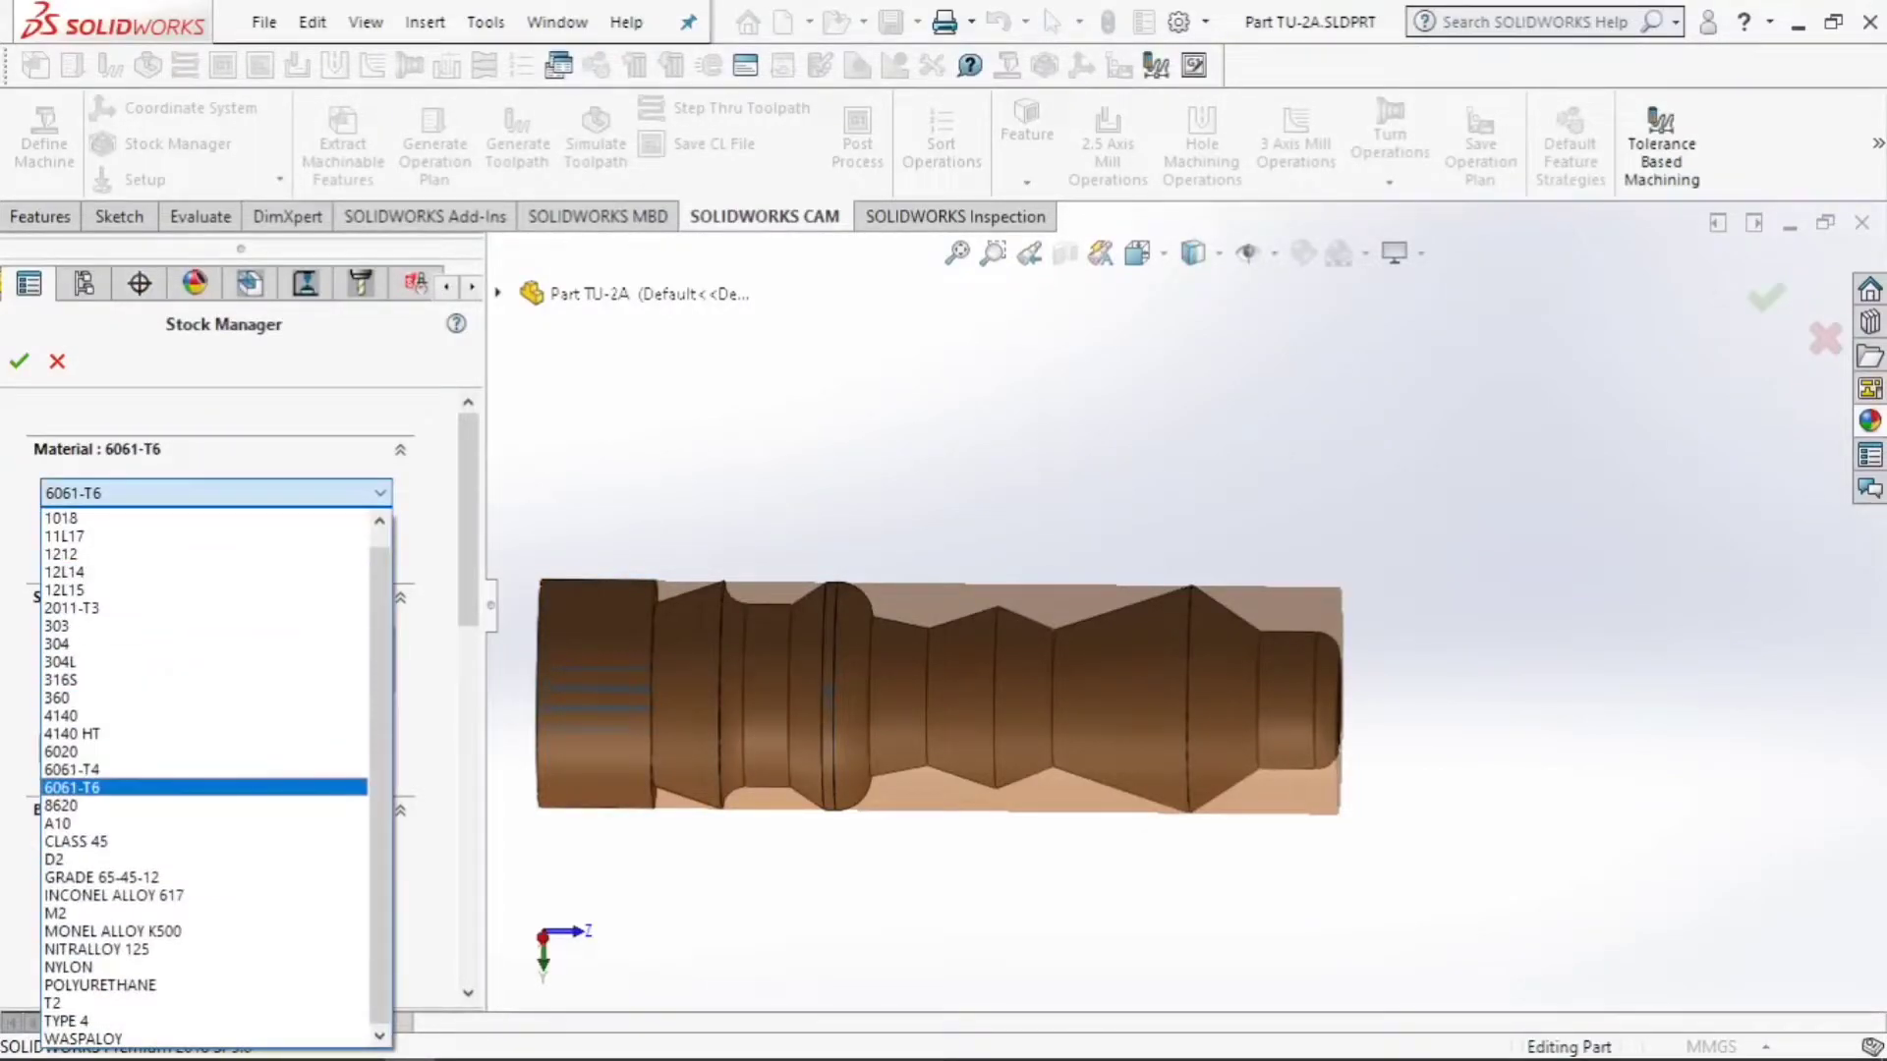
pyautogui.click(98, 787)
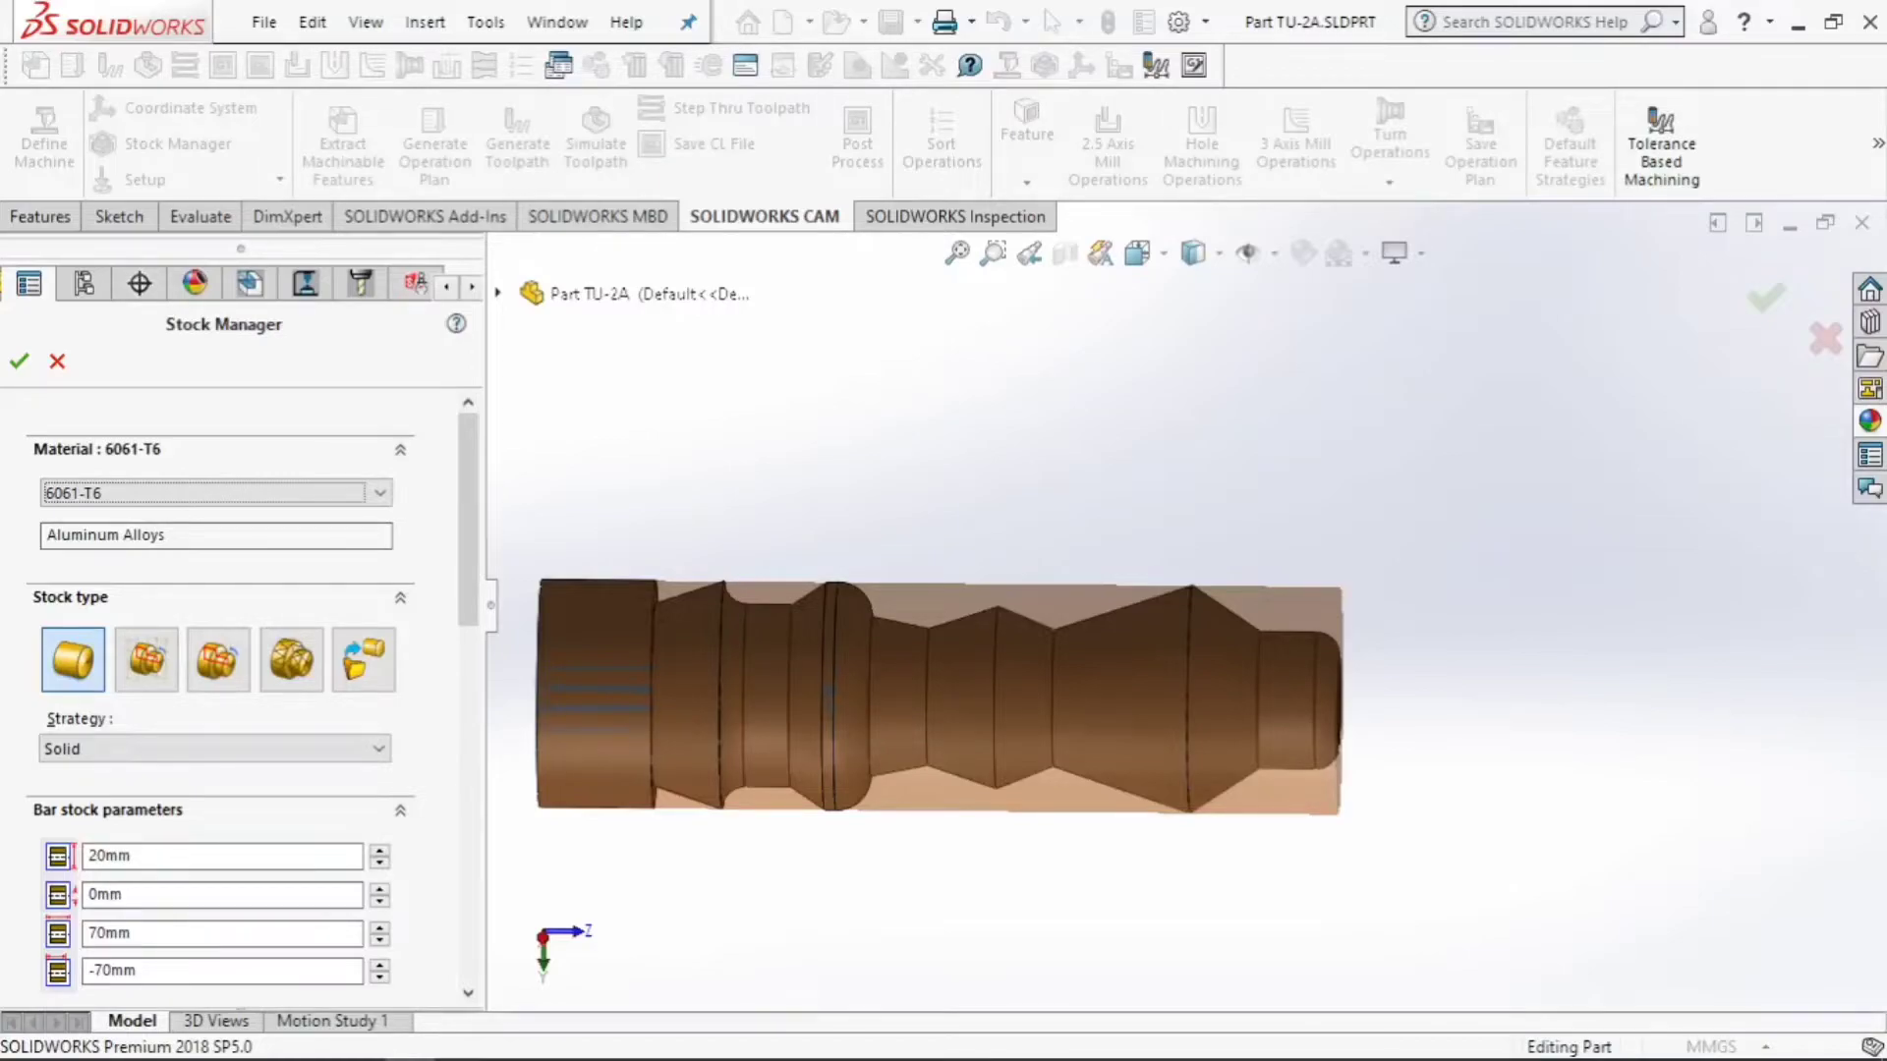
pyautogui.click(216, 493)
pyautogui.click(147, 783)
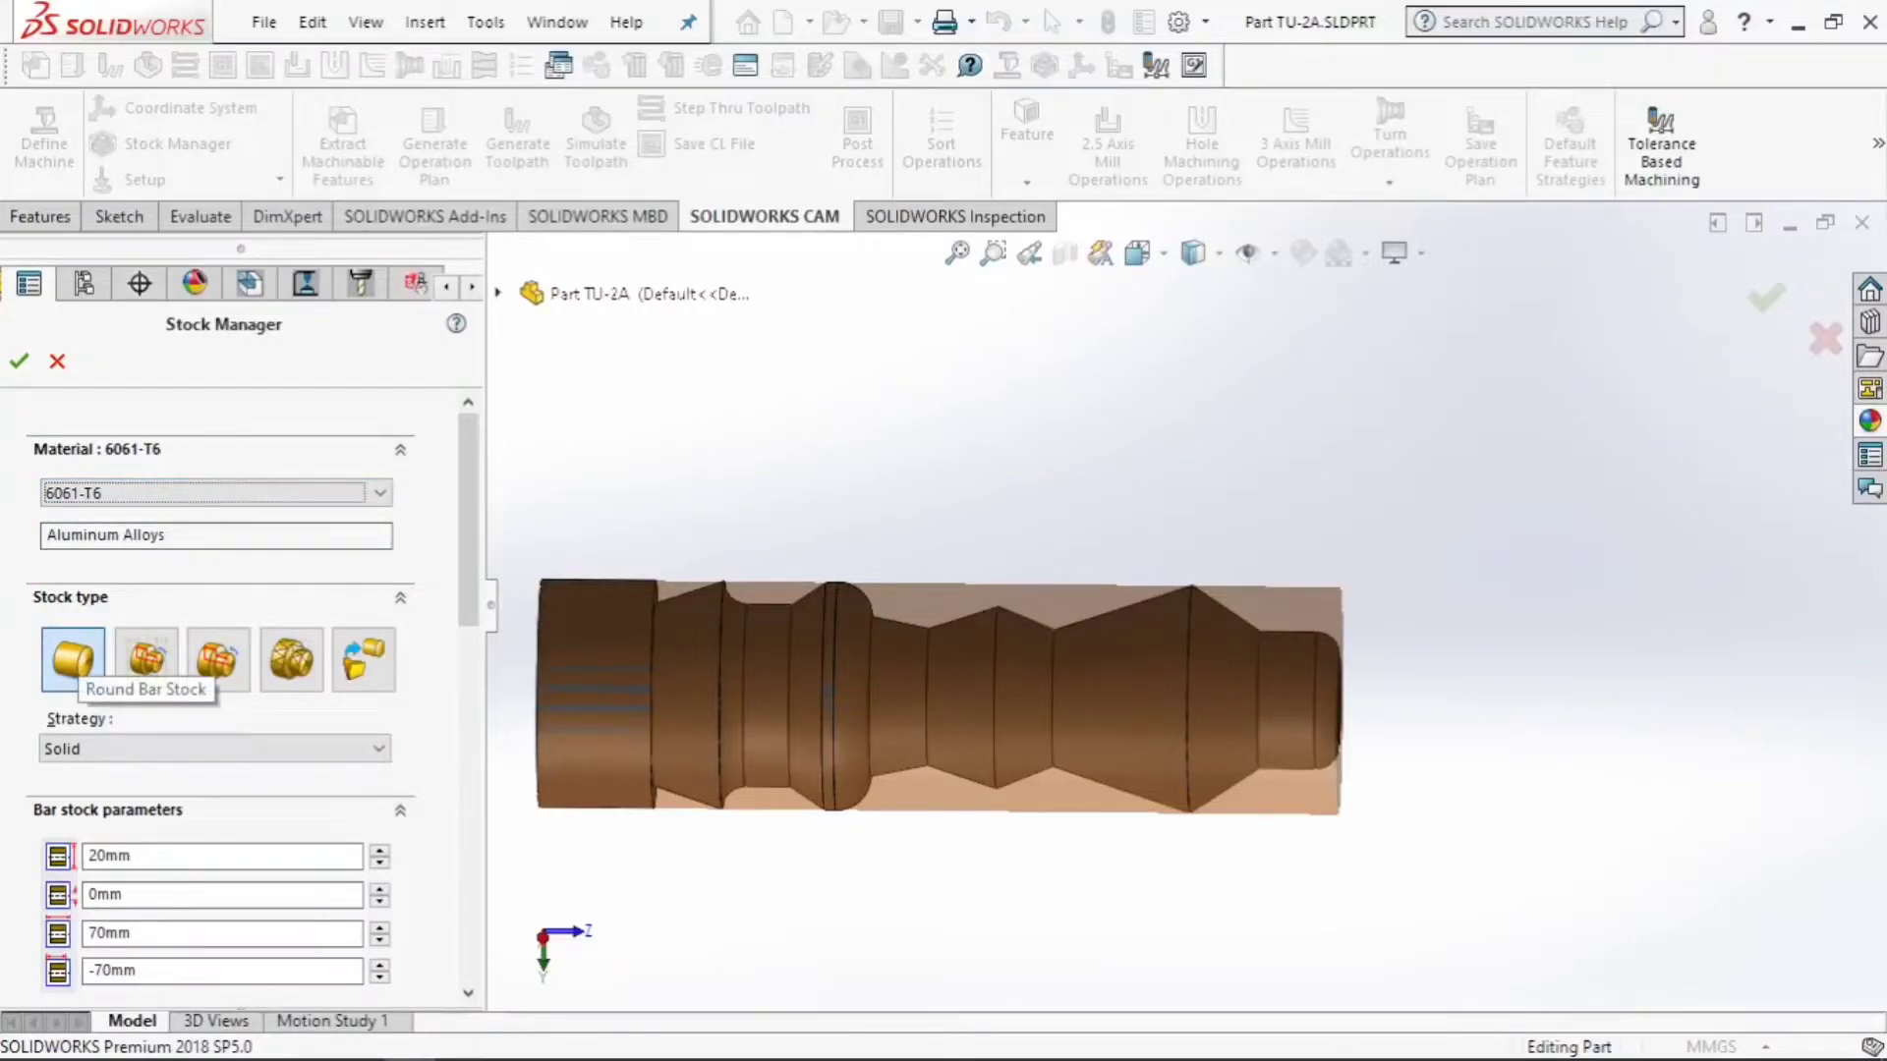
pyautogui.scroll(-10, 78, 673)
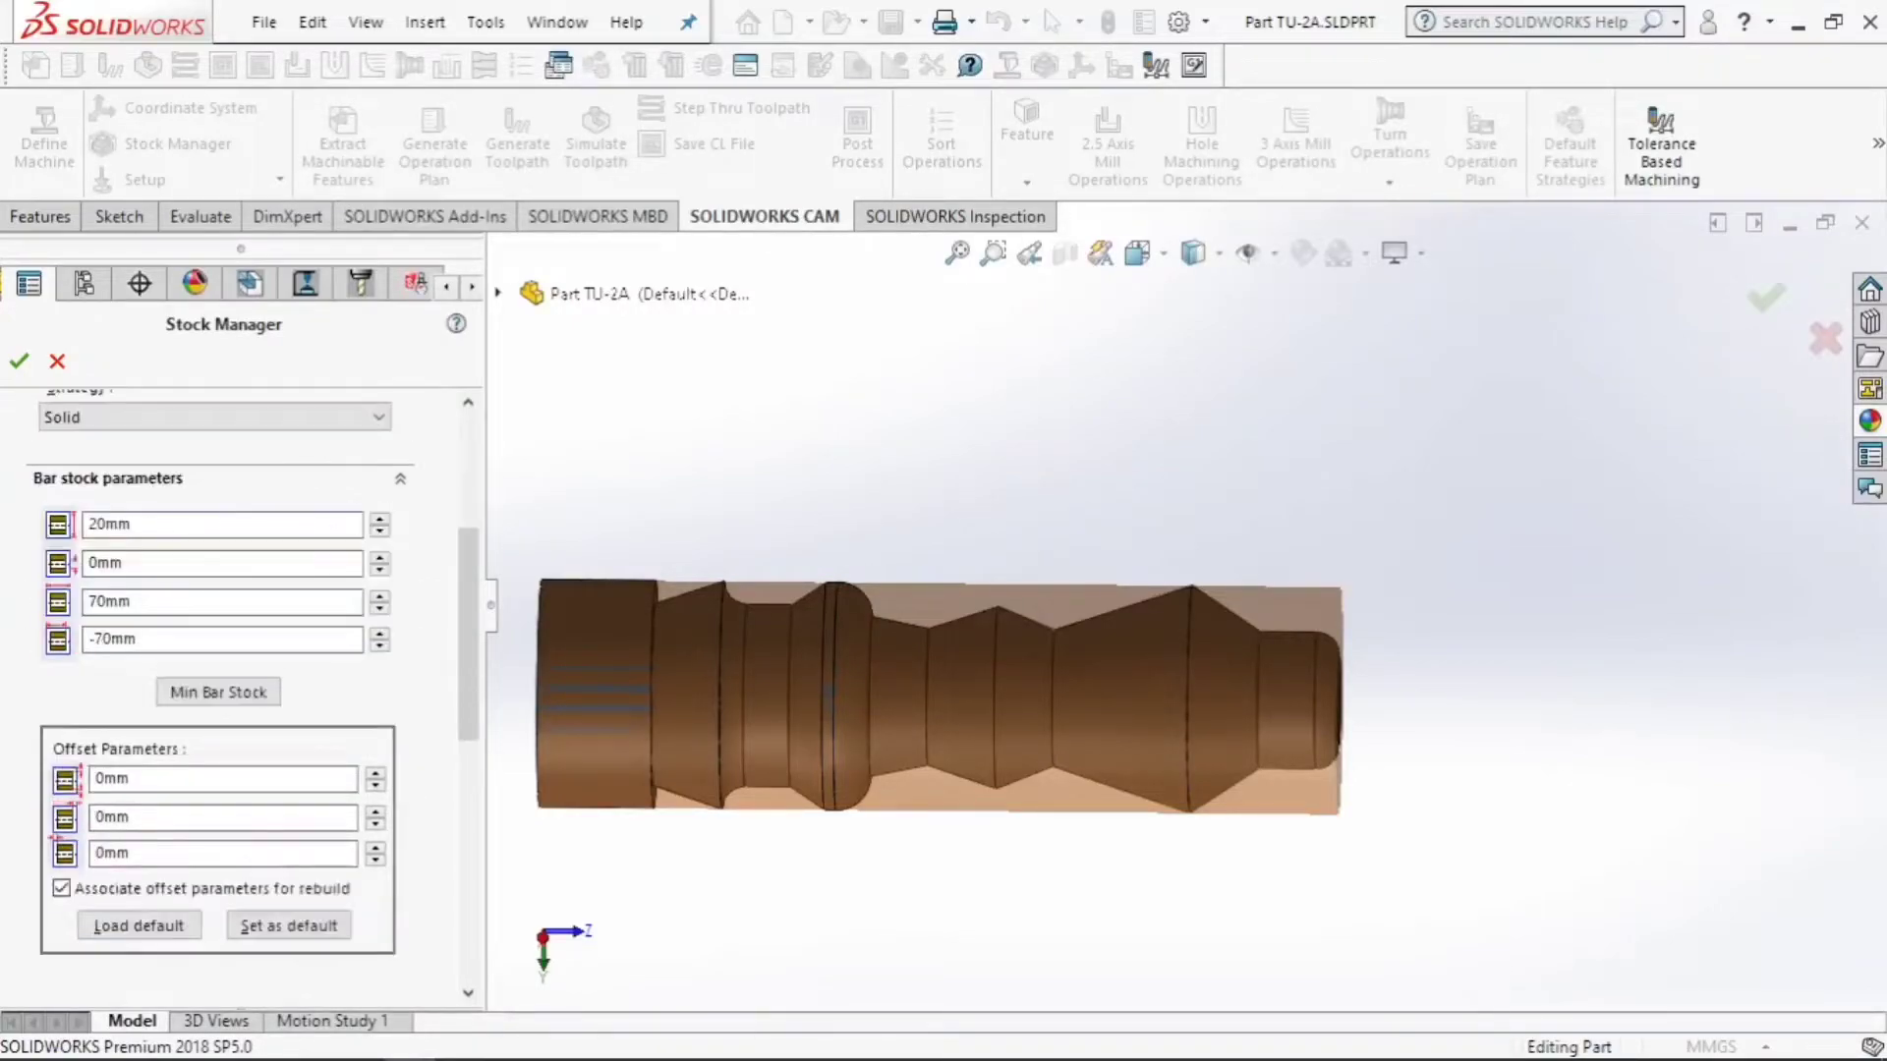
pyautogui.scroll(10, 226, 688)
pyautogui.click(18, 361)
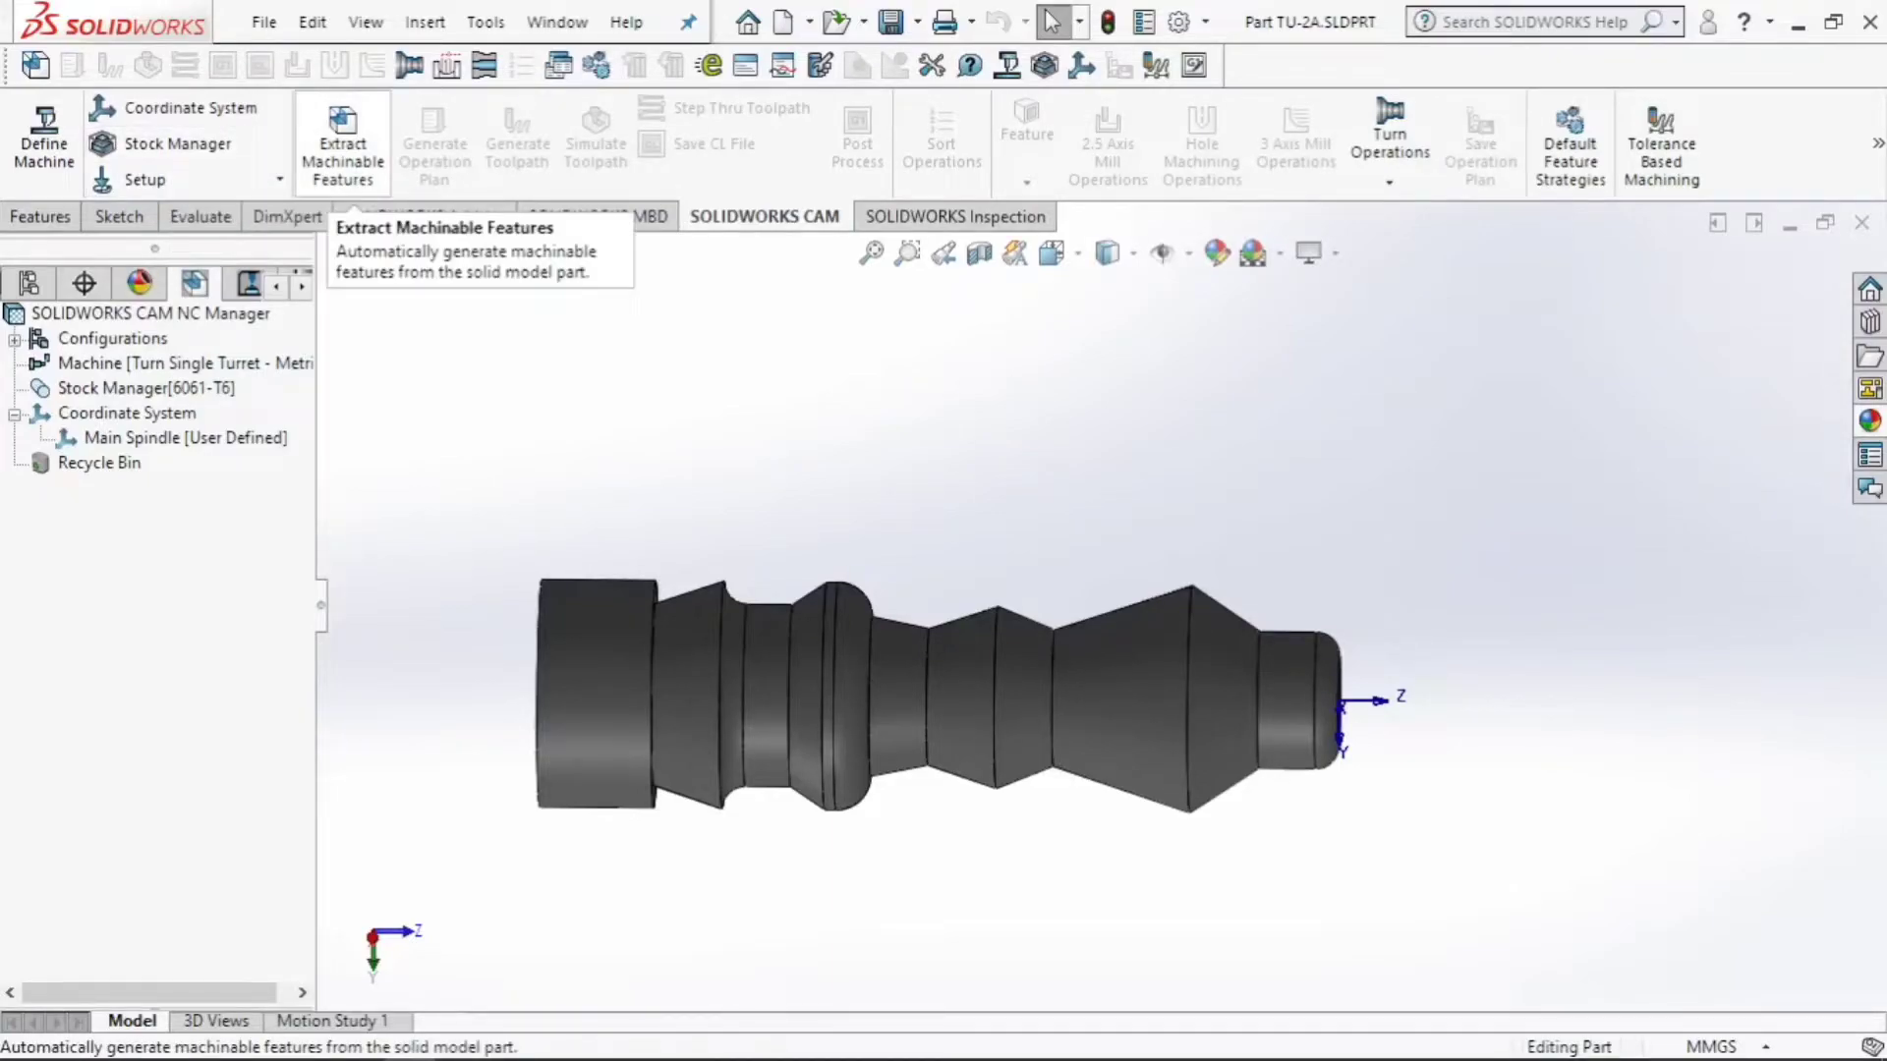
# Extract the machinable features from the part and check the face and OD features on the model
pyautogui.click(343, 148)
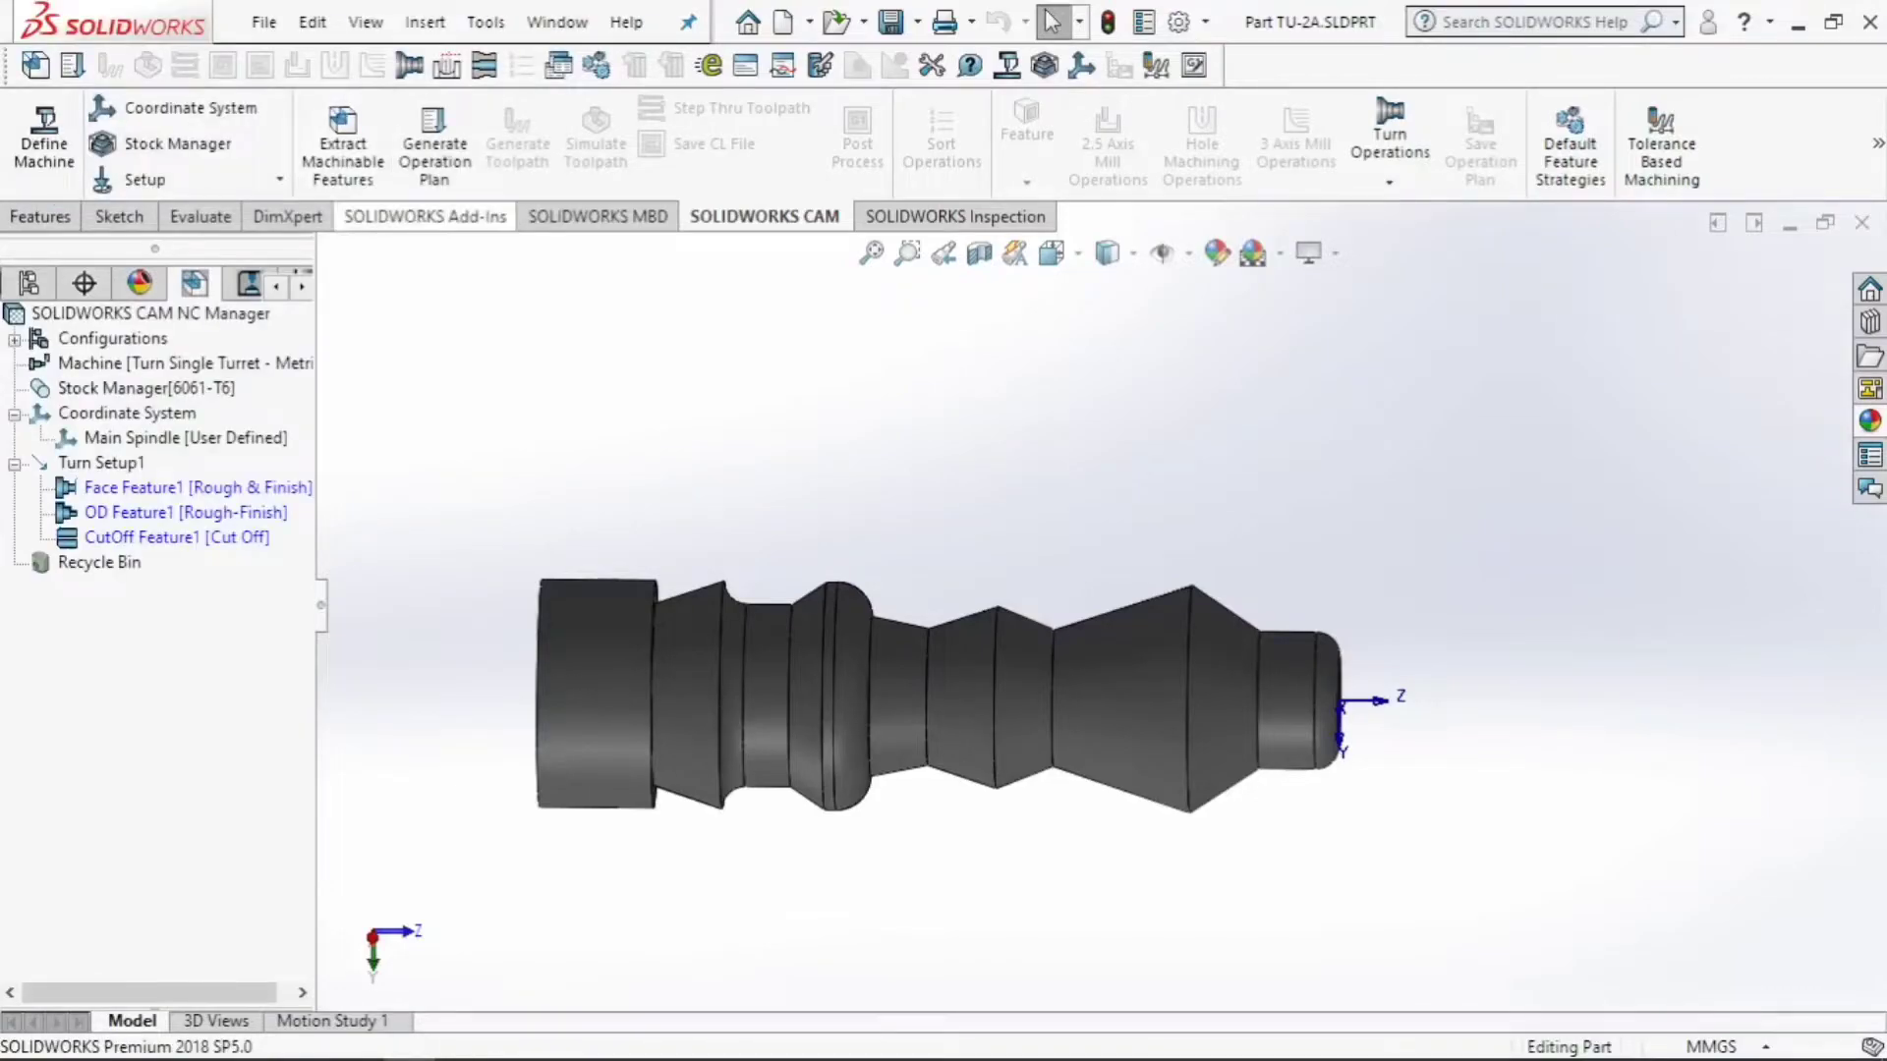
pyautogui.click(132, 488)
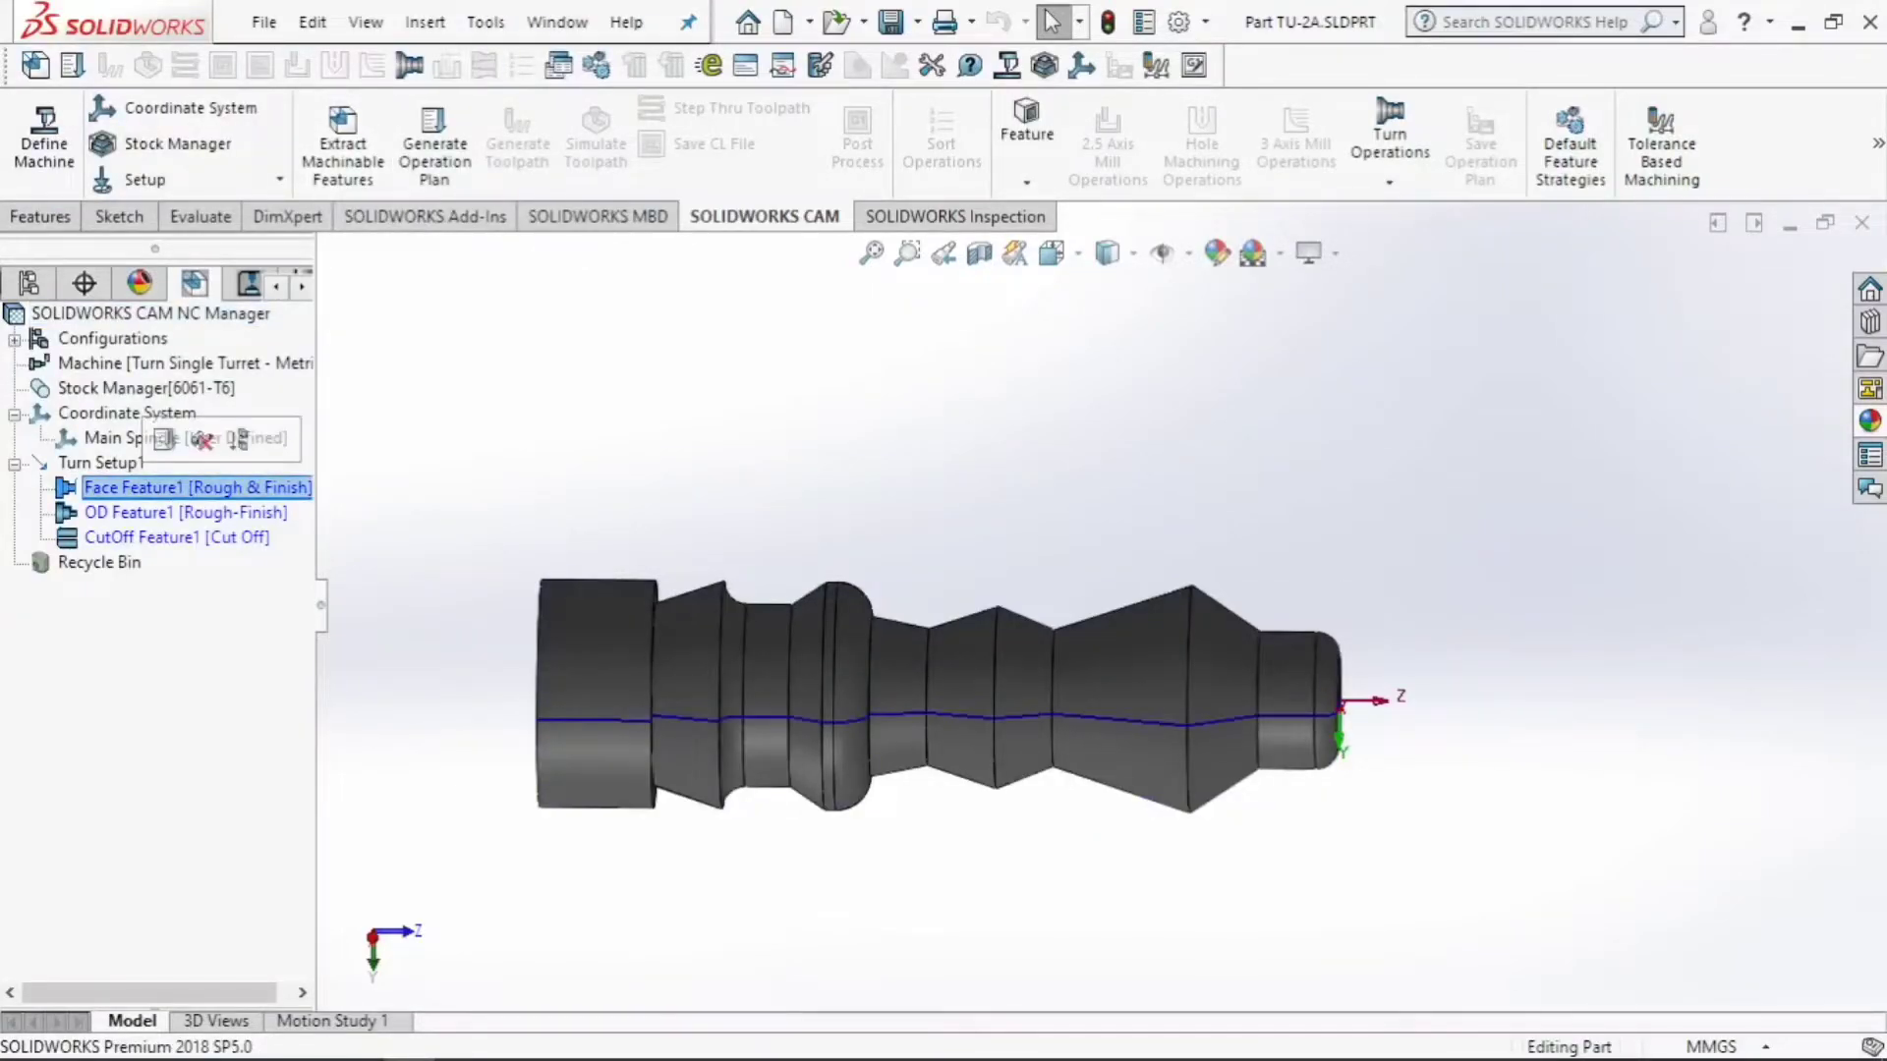
pyautogui.click(132, 514)
# Delete the cut-off feature from the turn setup
pyautogui.click(132, 537)
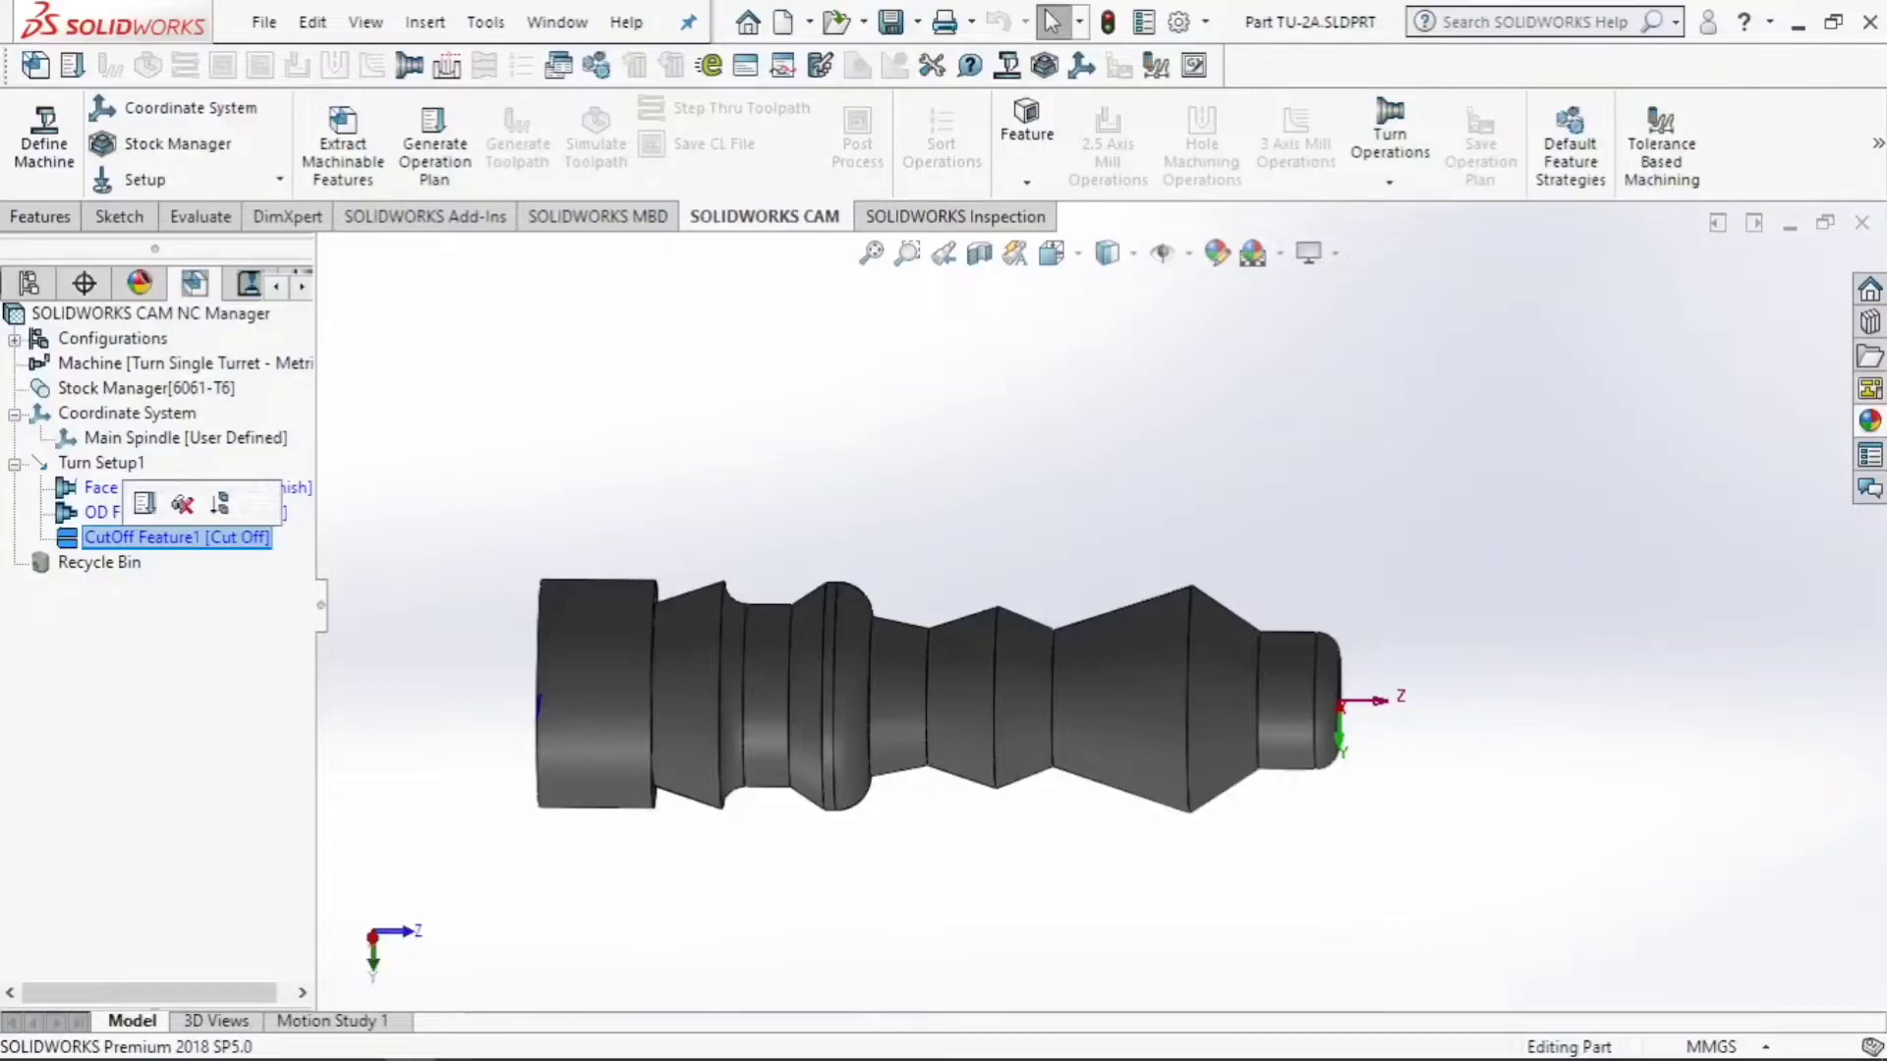
pyautogui.press('Delete')
pyautogui.press('Return')
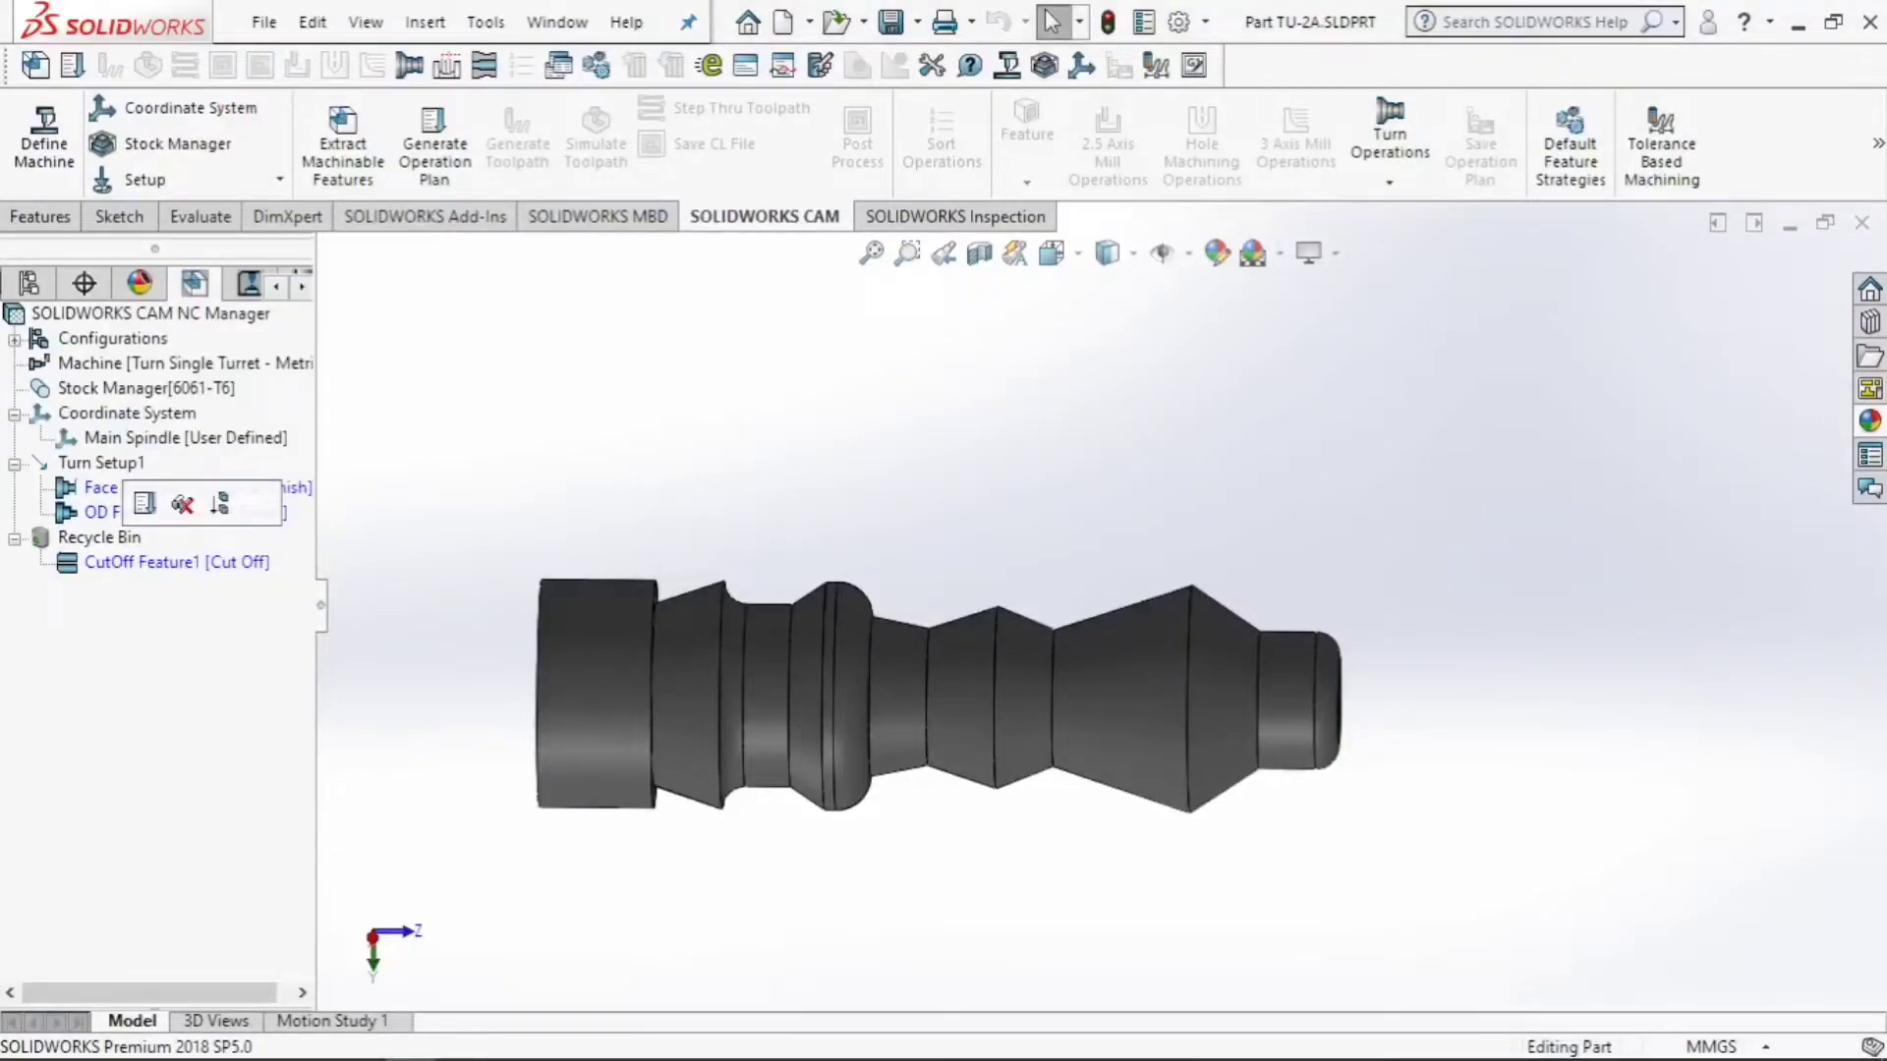
pyautogui.click(151, 312)
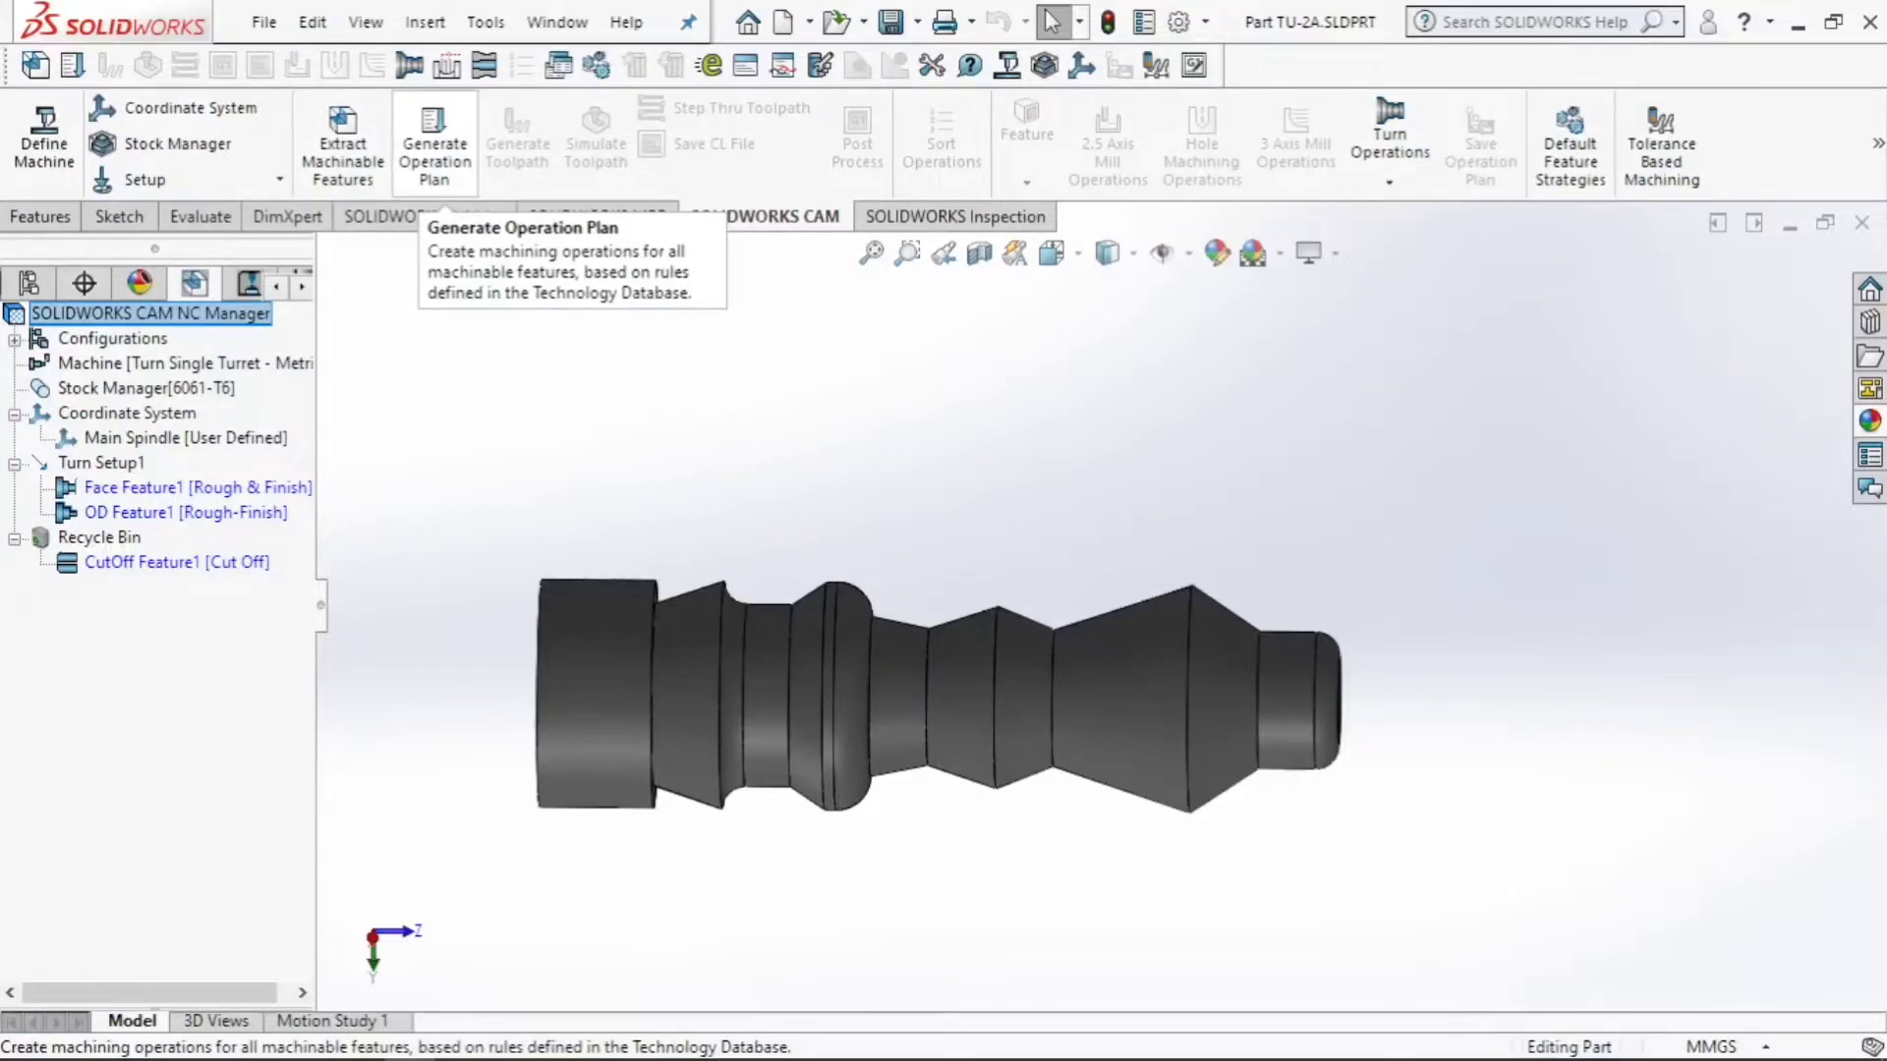
# Generate the operation plan and its toolpaths for the turn setup, and preview the turning toolpaths on the part
pyautogui.click(433, 147)
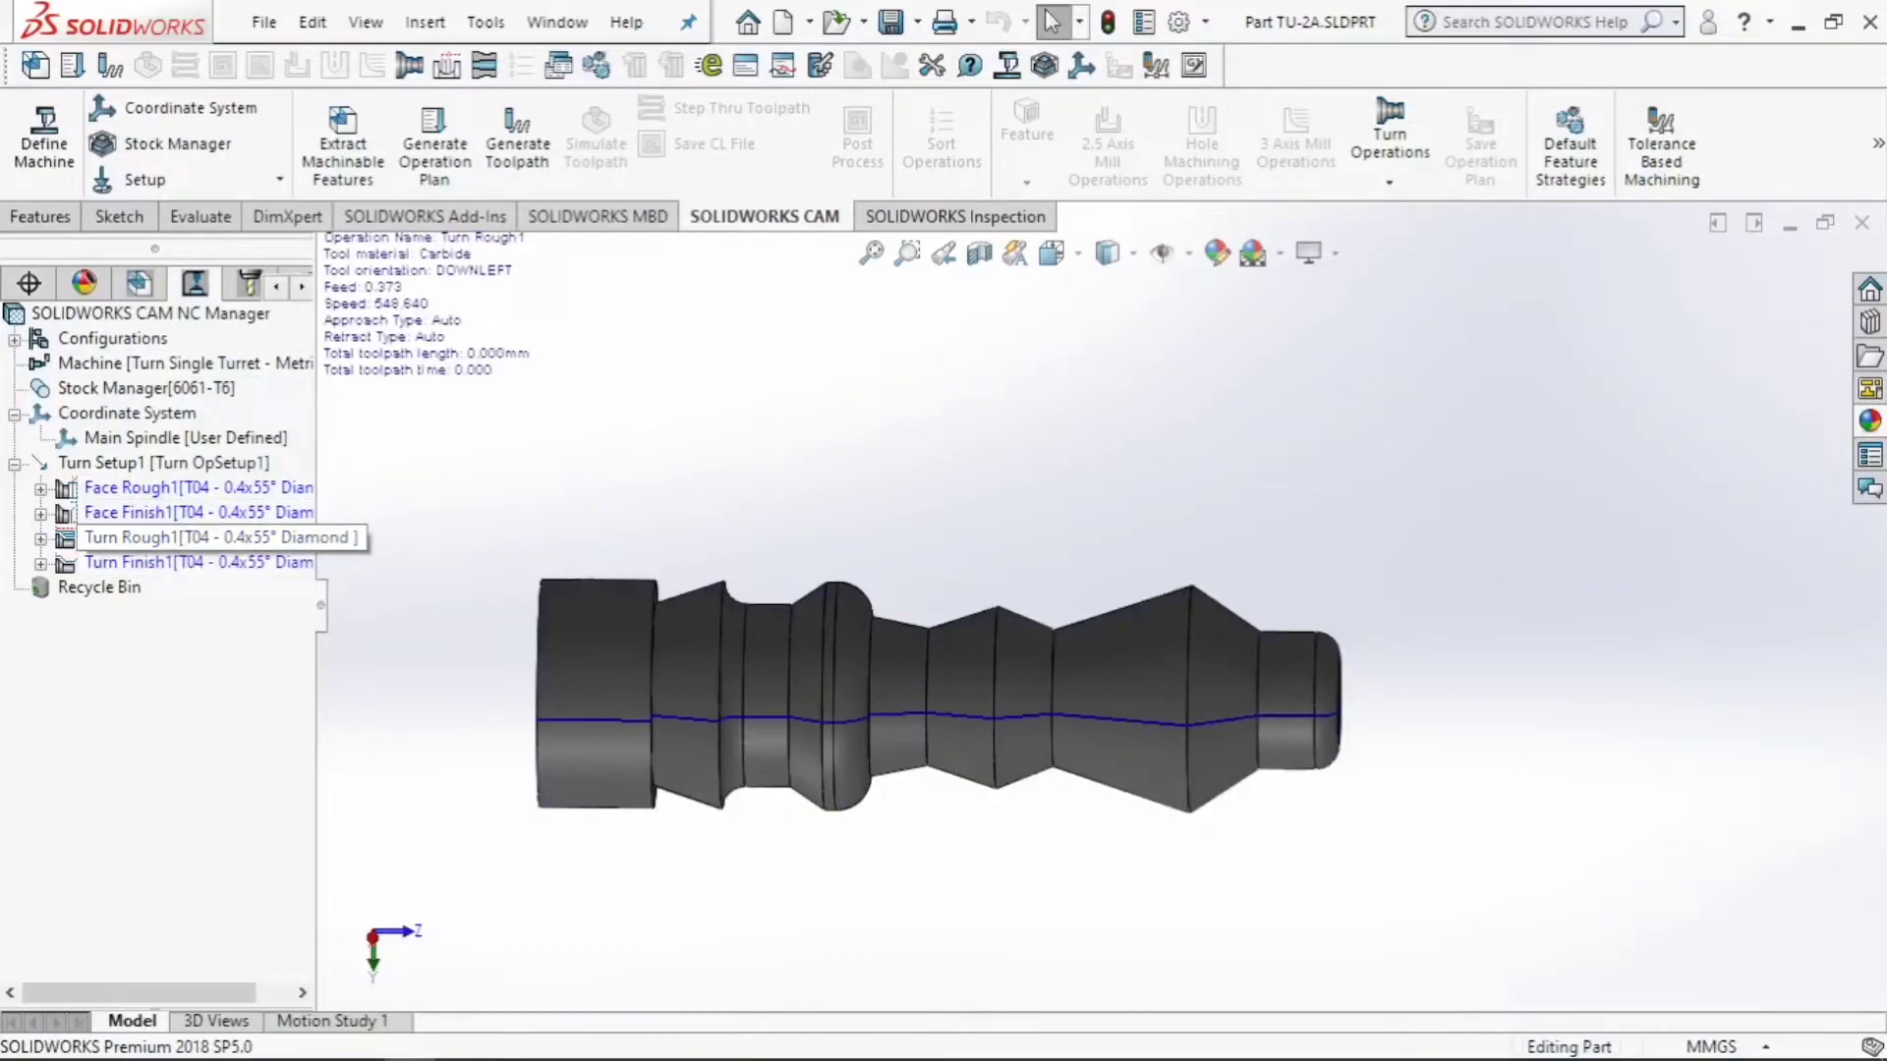
pyautogui.click(518, 148)
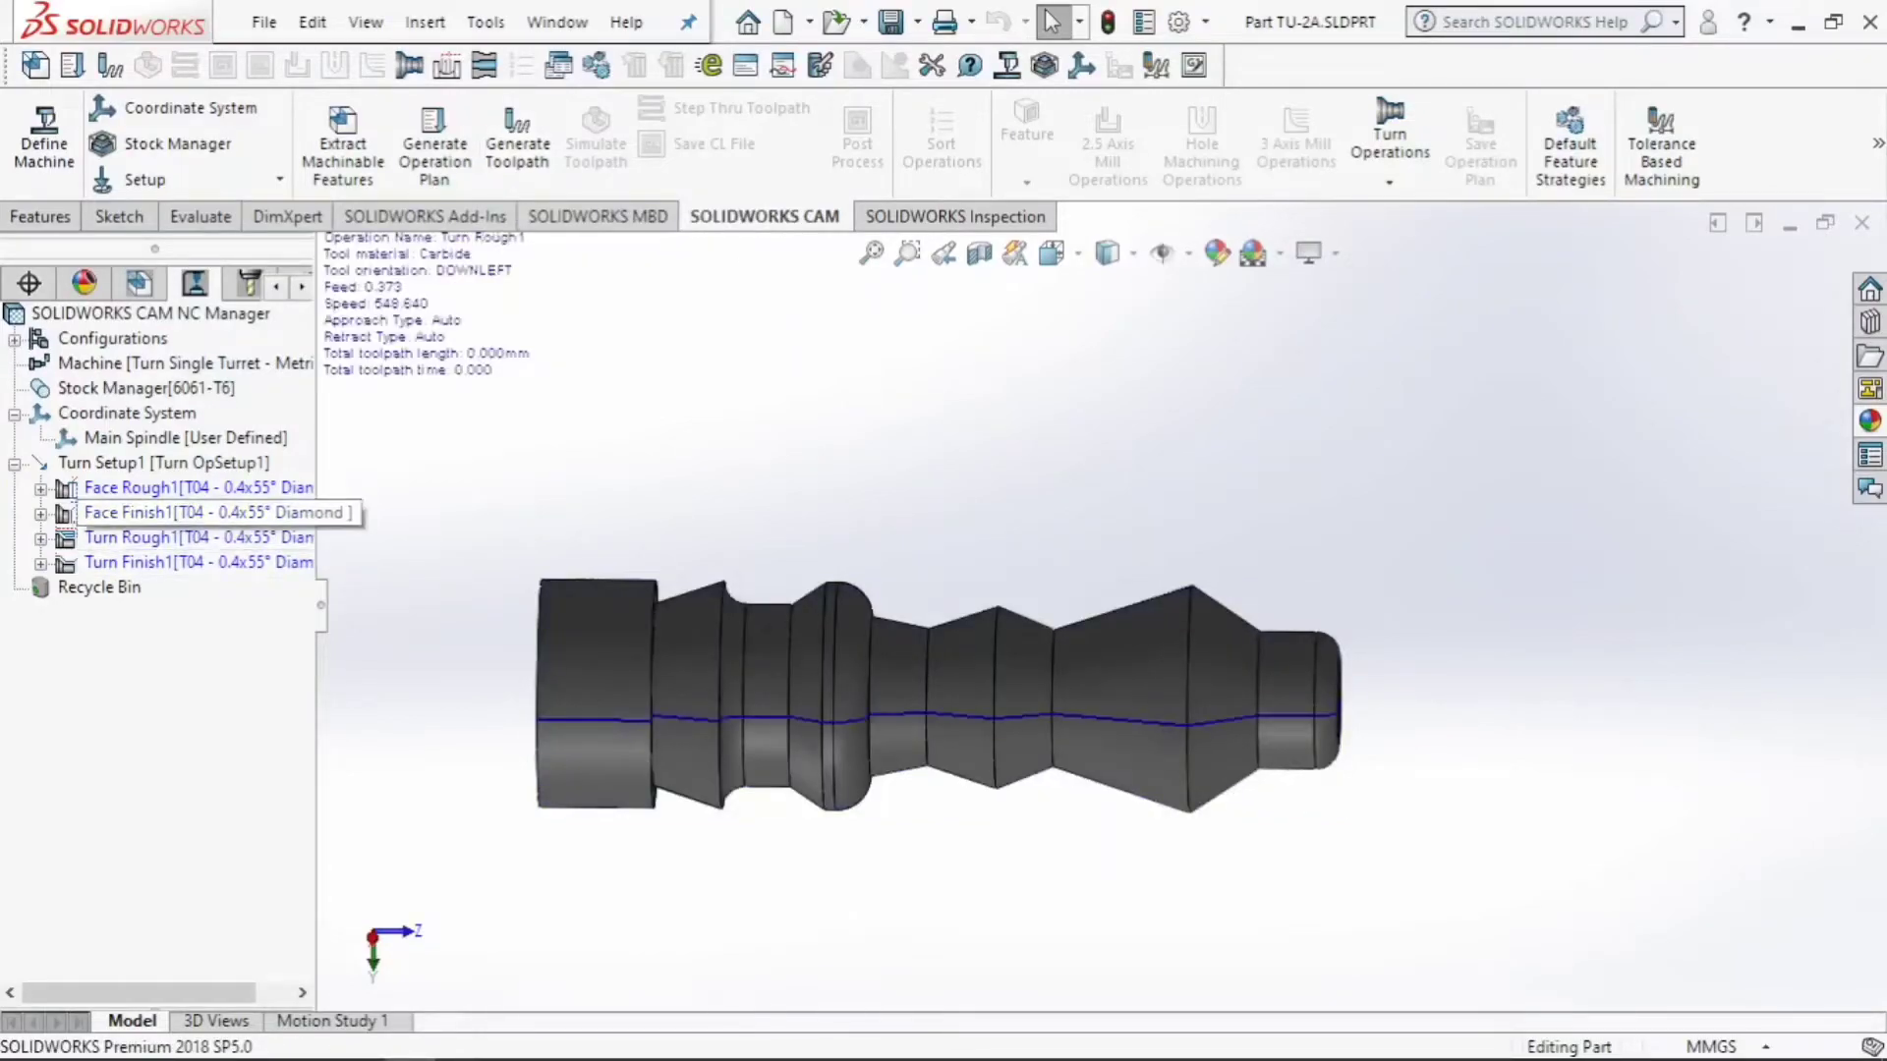
pyautogui.click(518, 148)
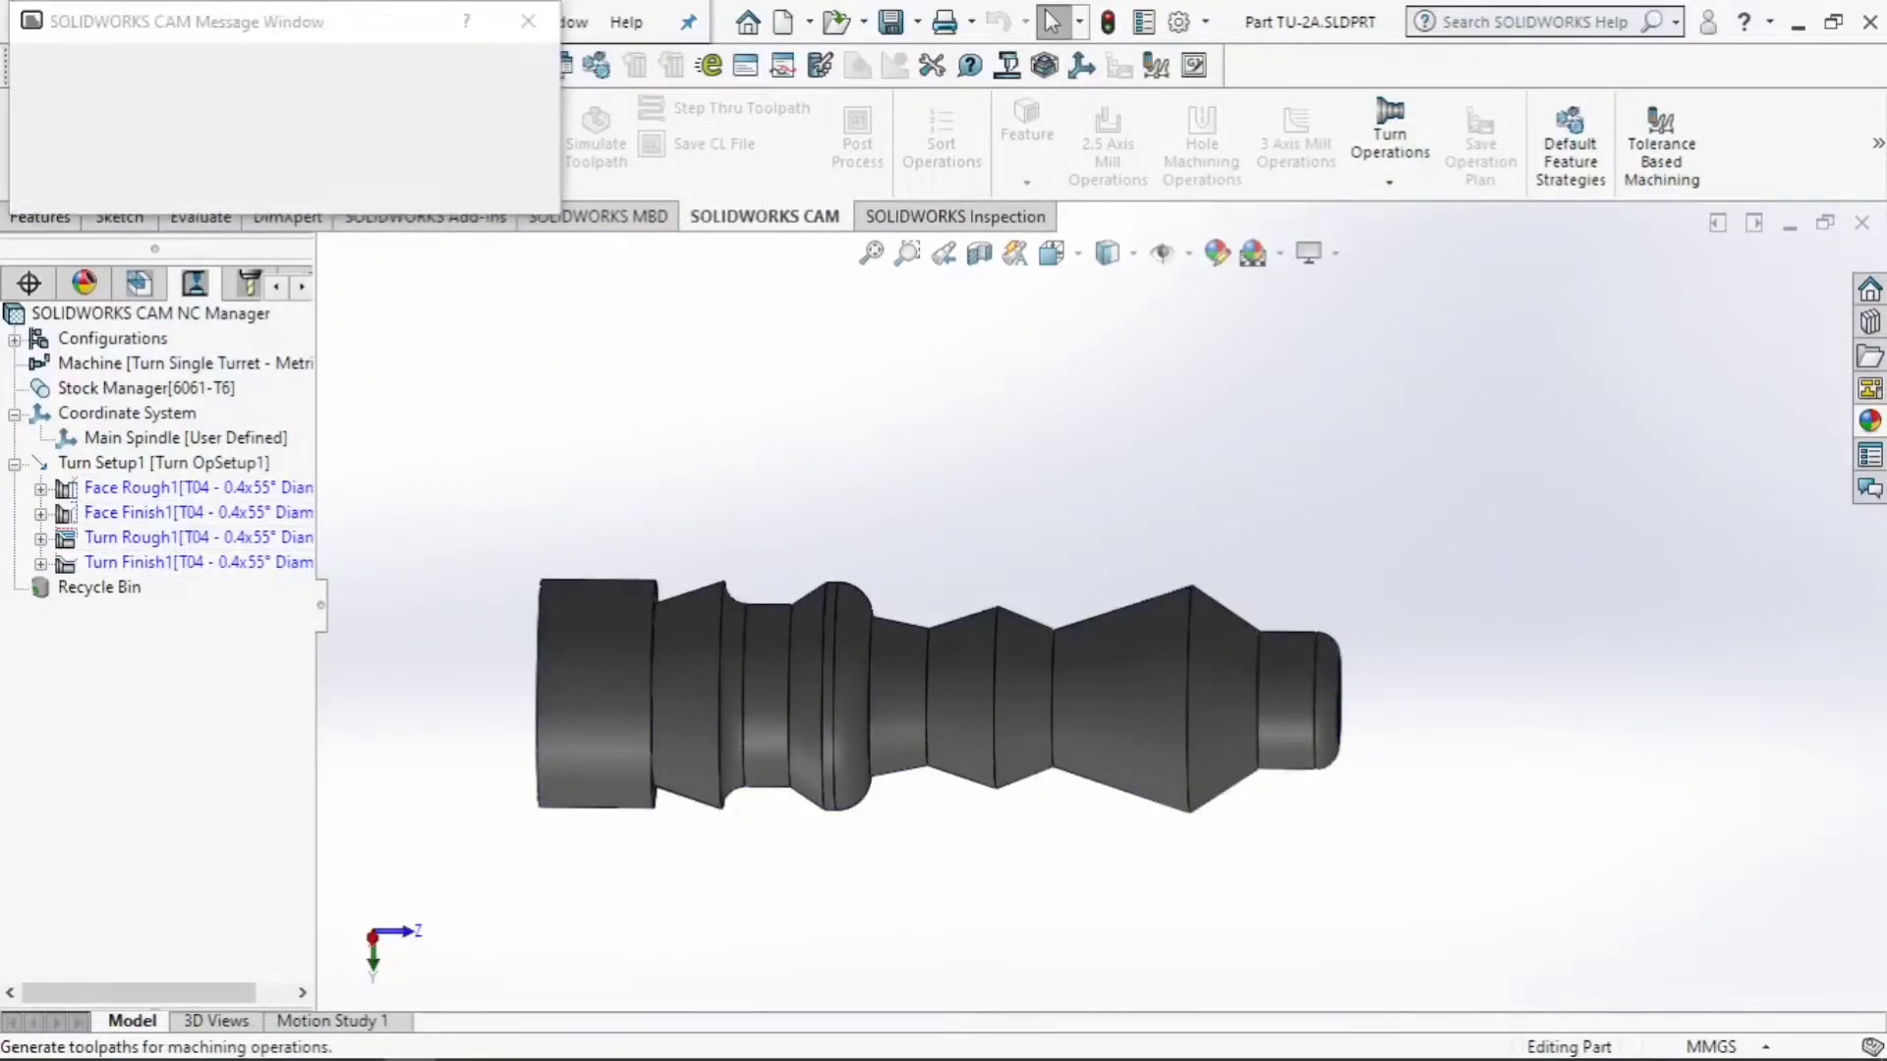
pyautogui.moveTo(128, 512)
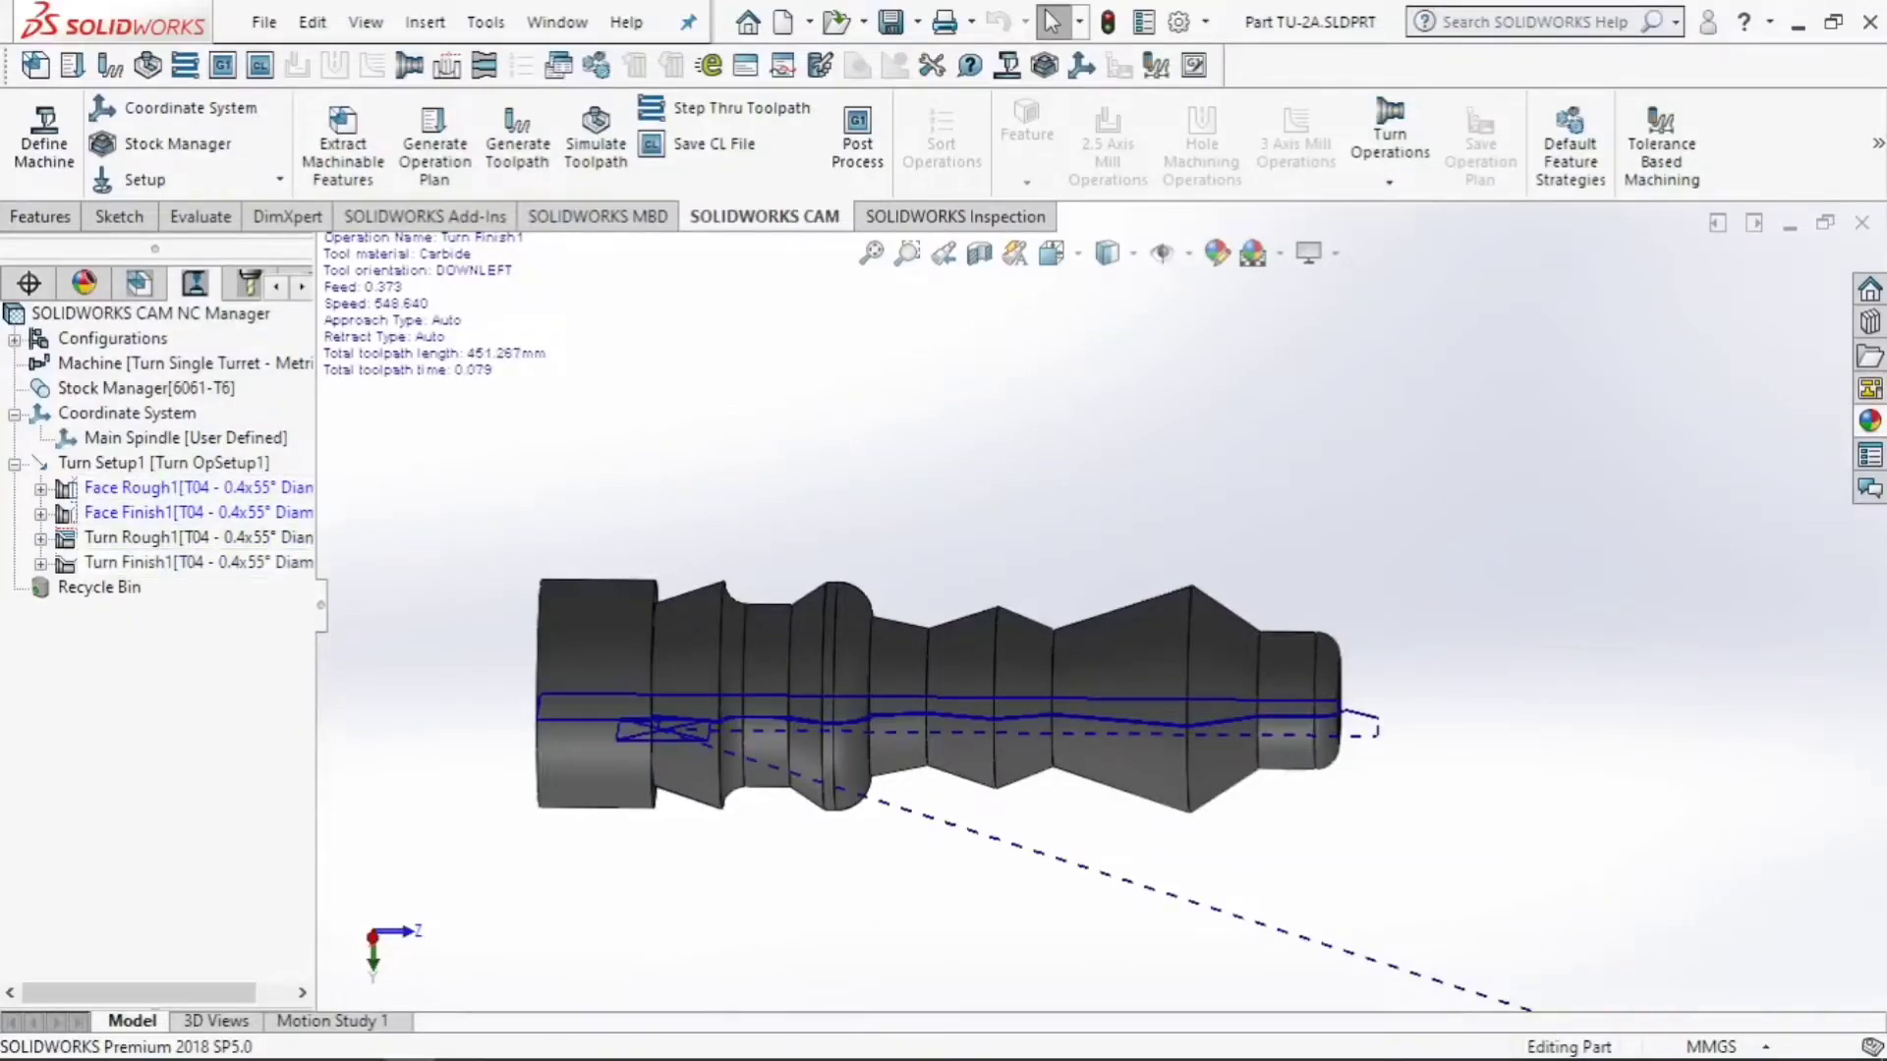
pyautogui.moveTo(875, 767); pyautogui.dragTo(881, 716, button='middle')
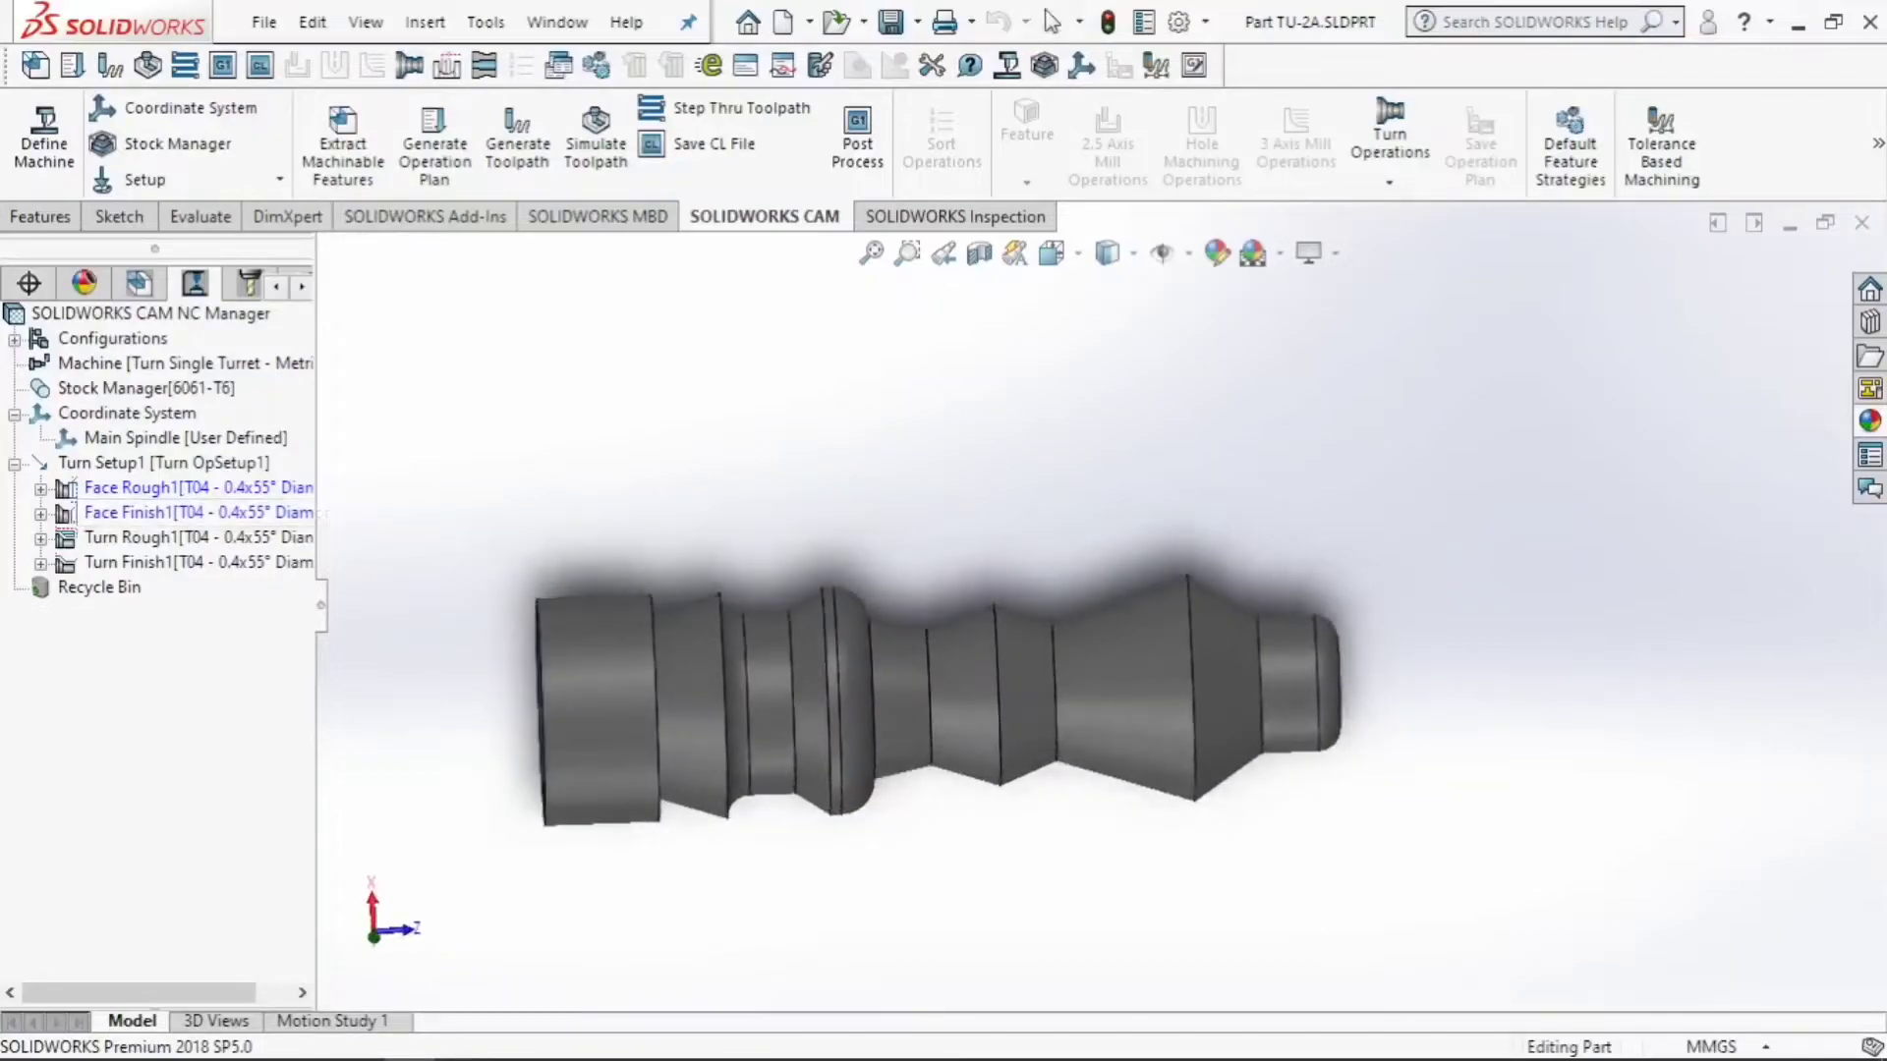
pyautogui.moveTo(186, 563)
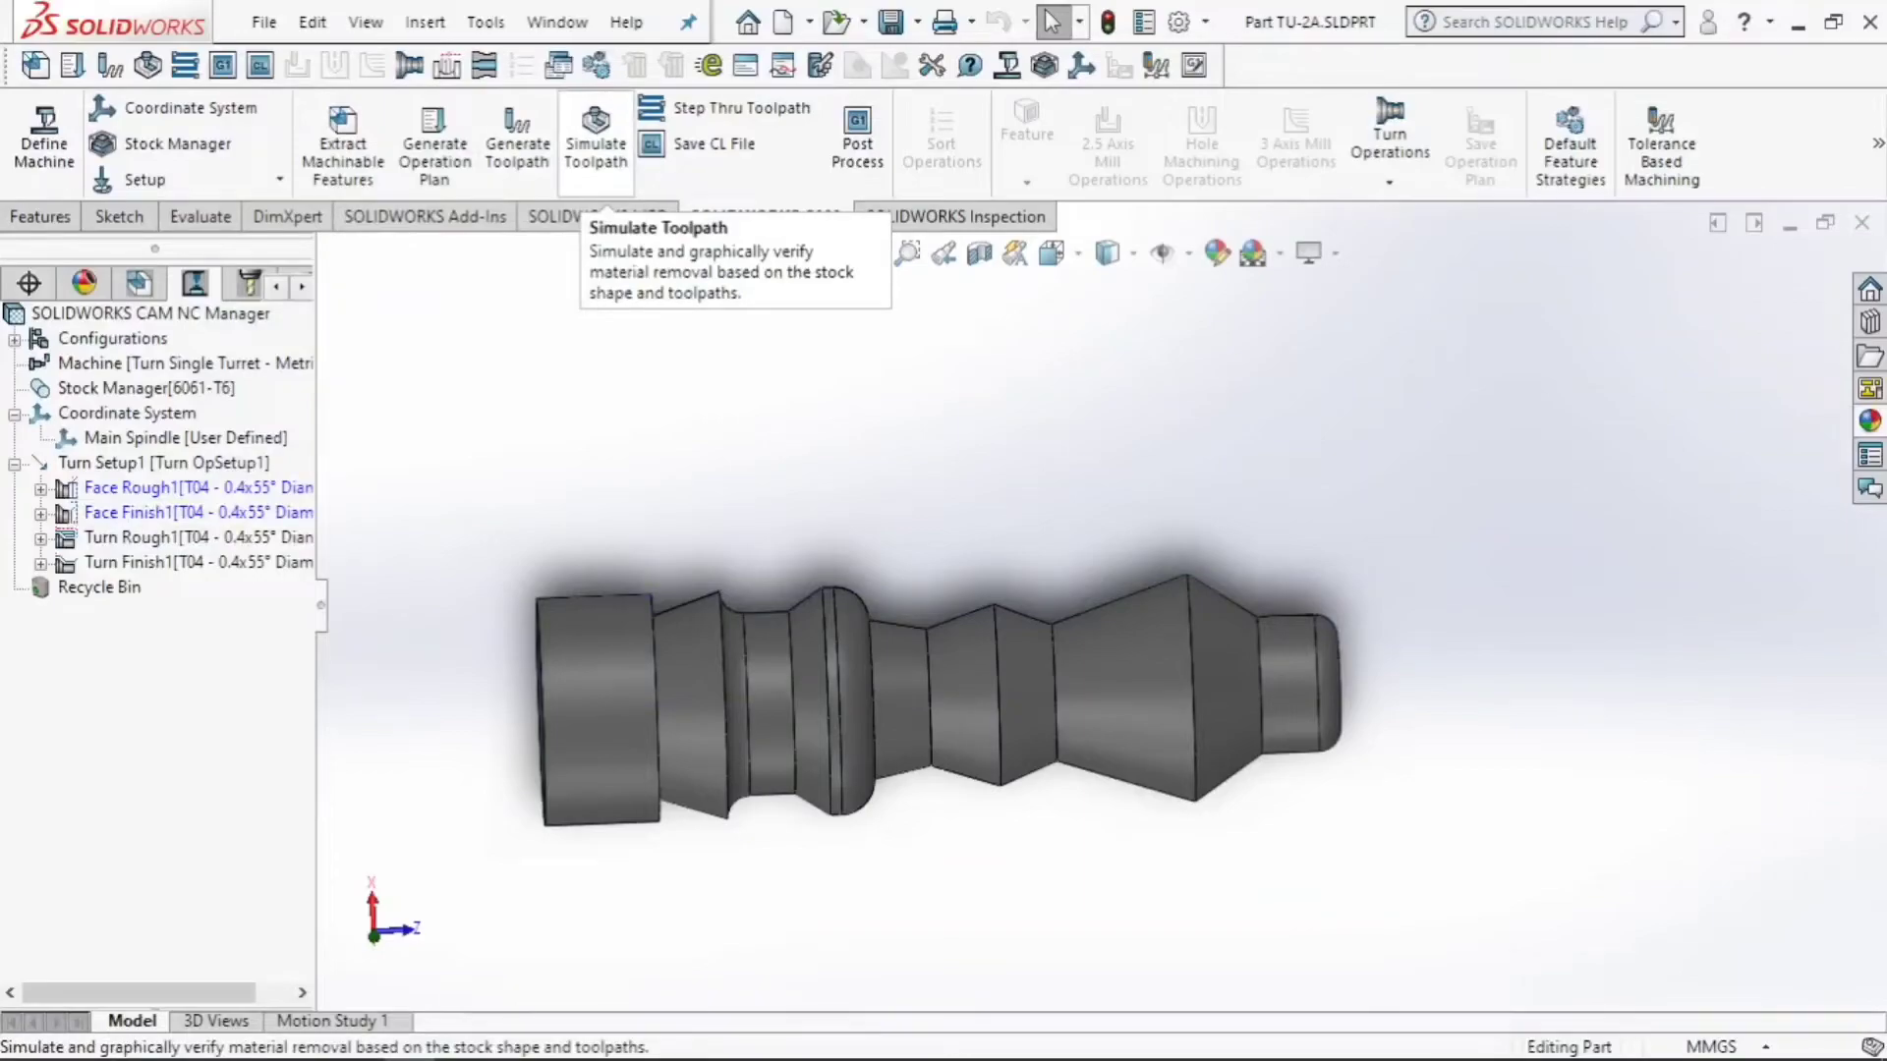
# Simulate the toolpaths to the end at a higher speed, compare the machined result with the design part, and close the simulation
pyautogui.click(595, 147)
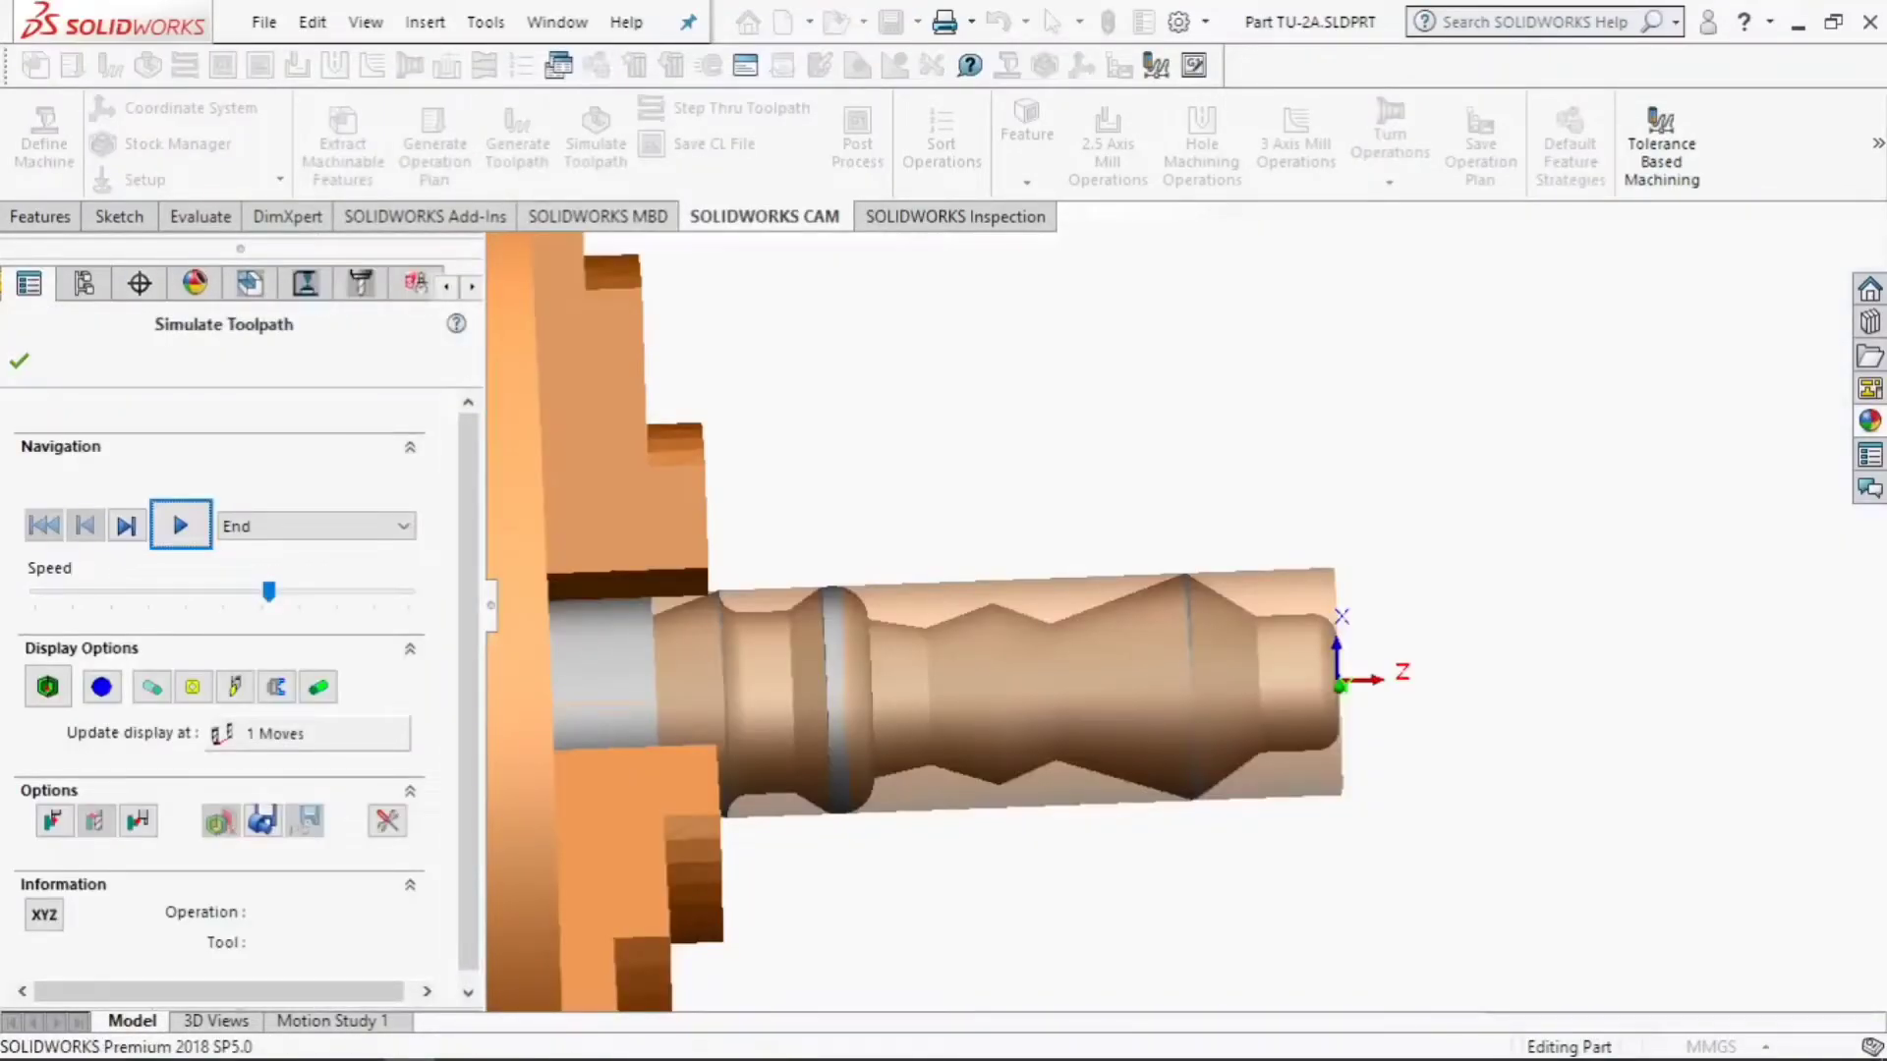
pyautogui.moveTo(268, 591); pyautogui.dragTo(367, 591)
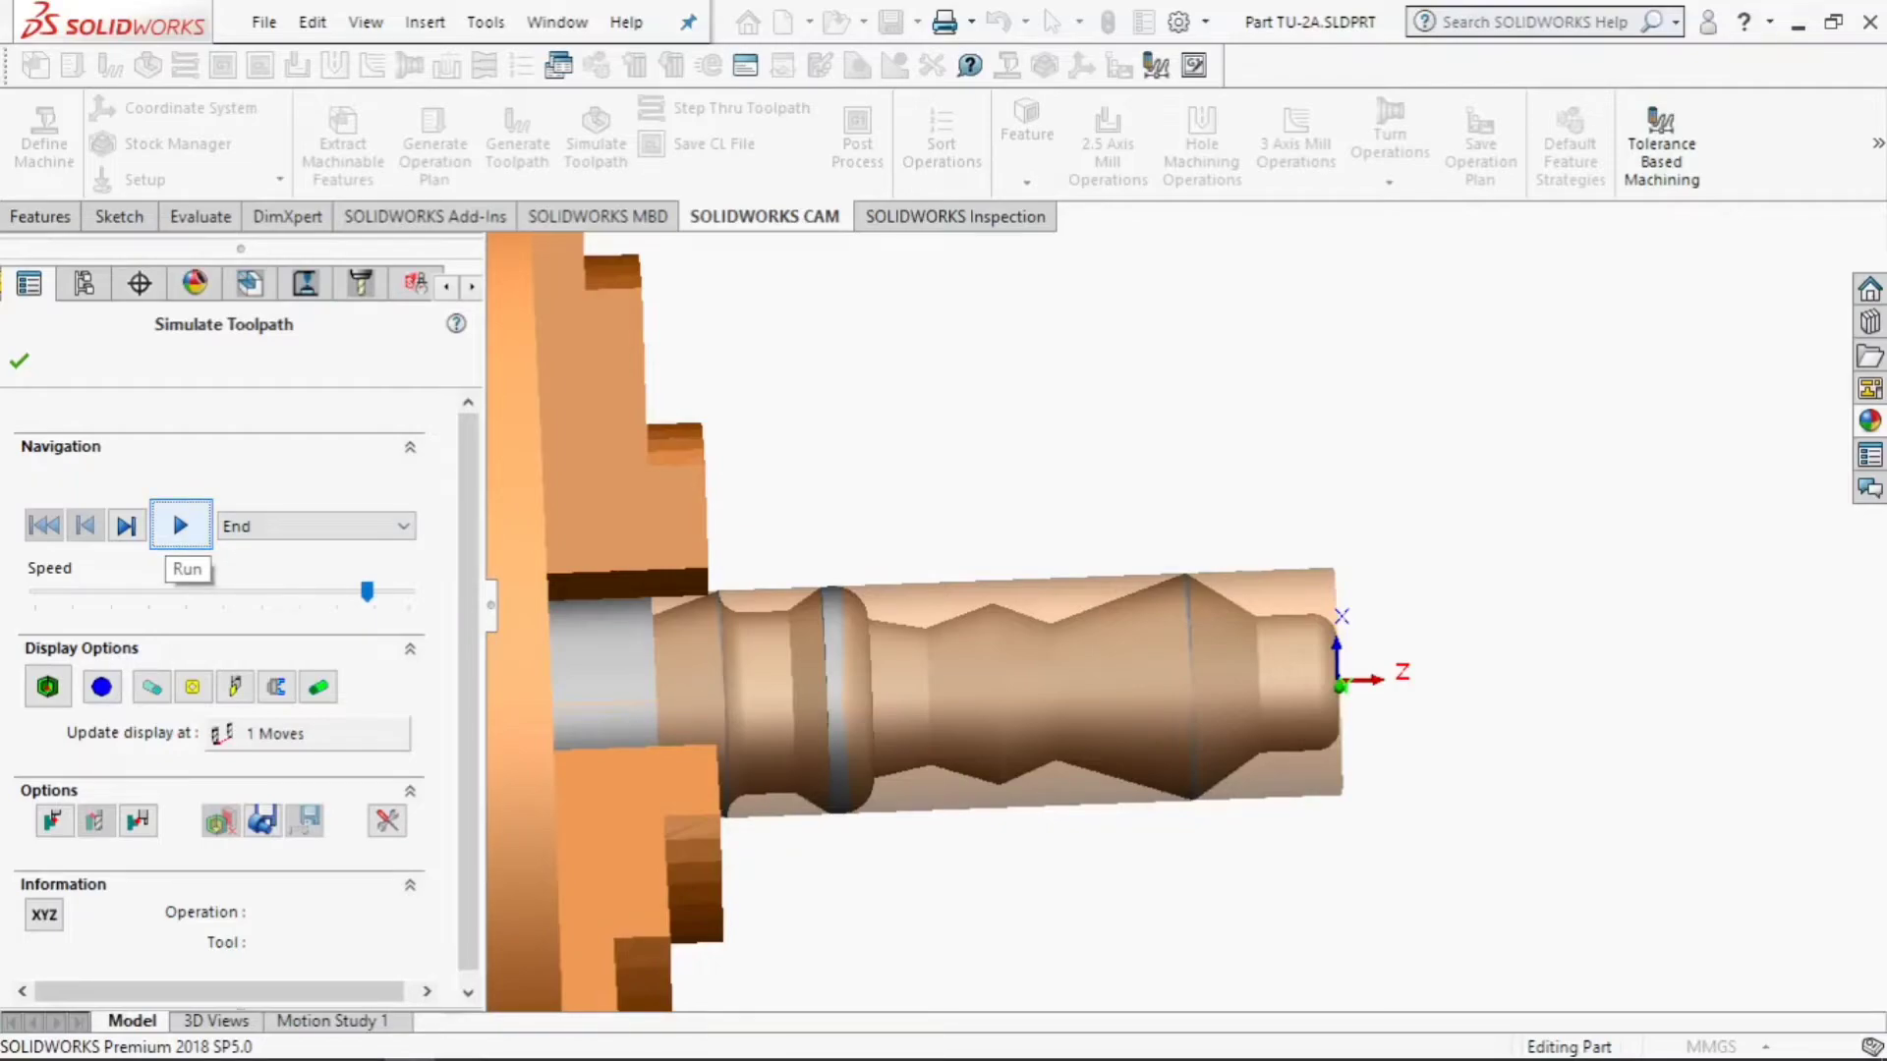
pyautogui.click(173, 507)
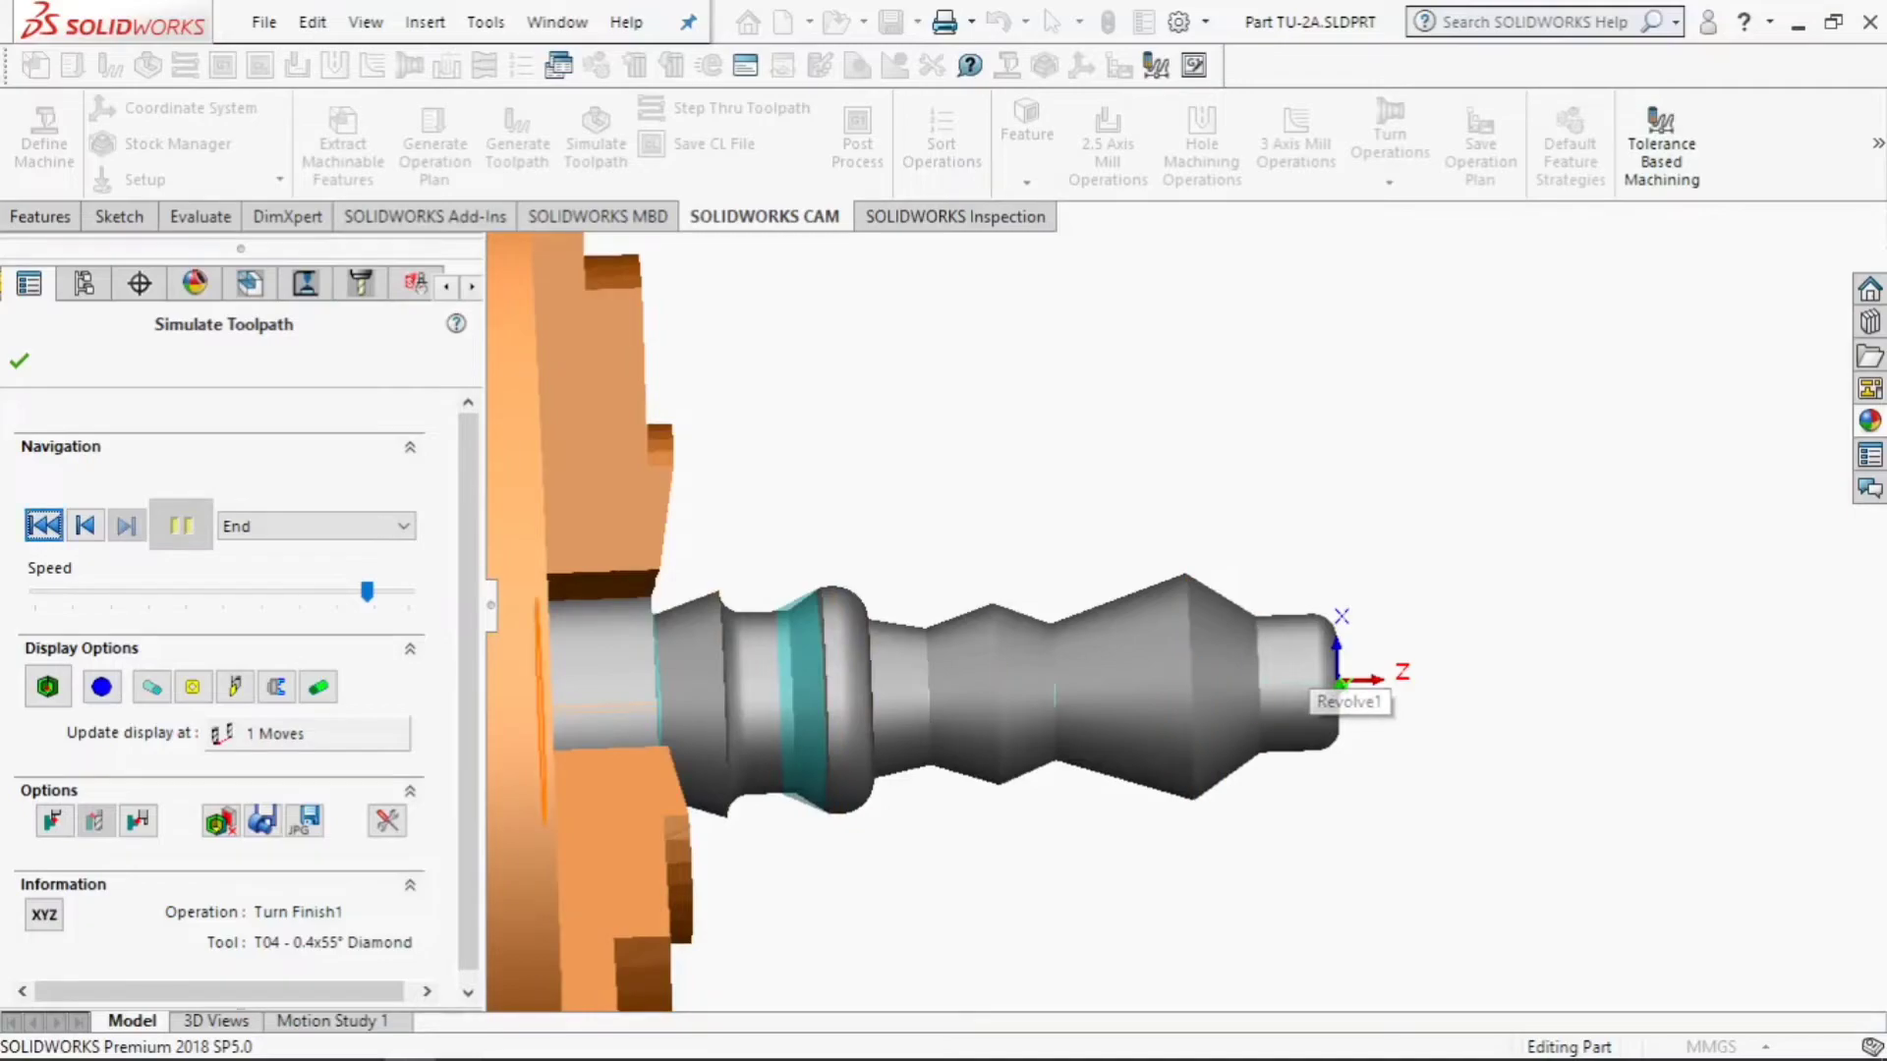
pyautogui.click(47, 687)
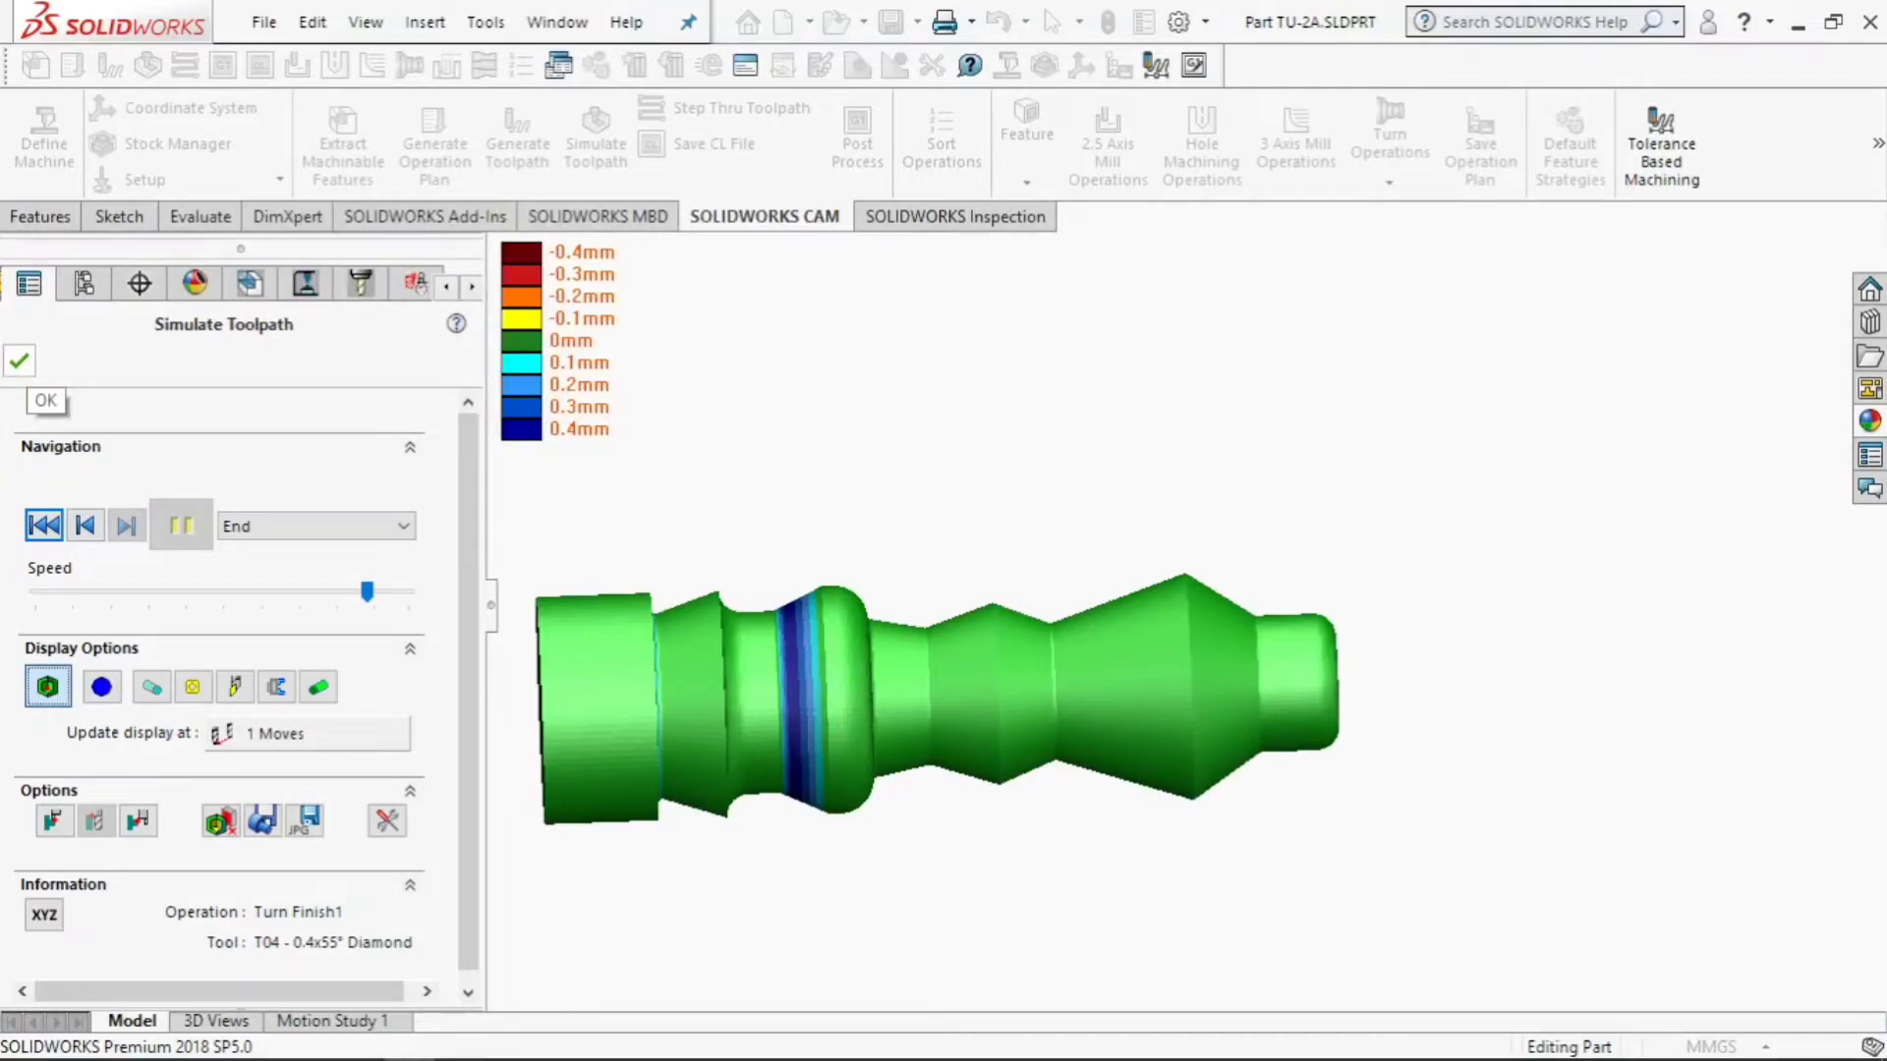
pyautogui.click(19, 360)
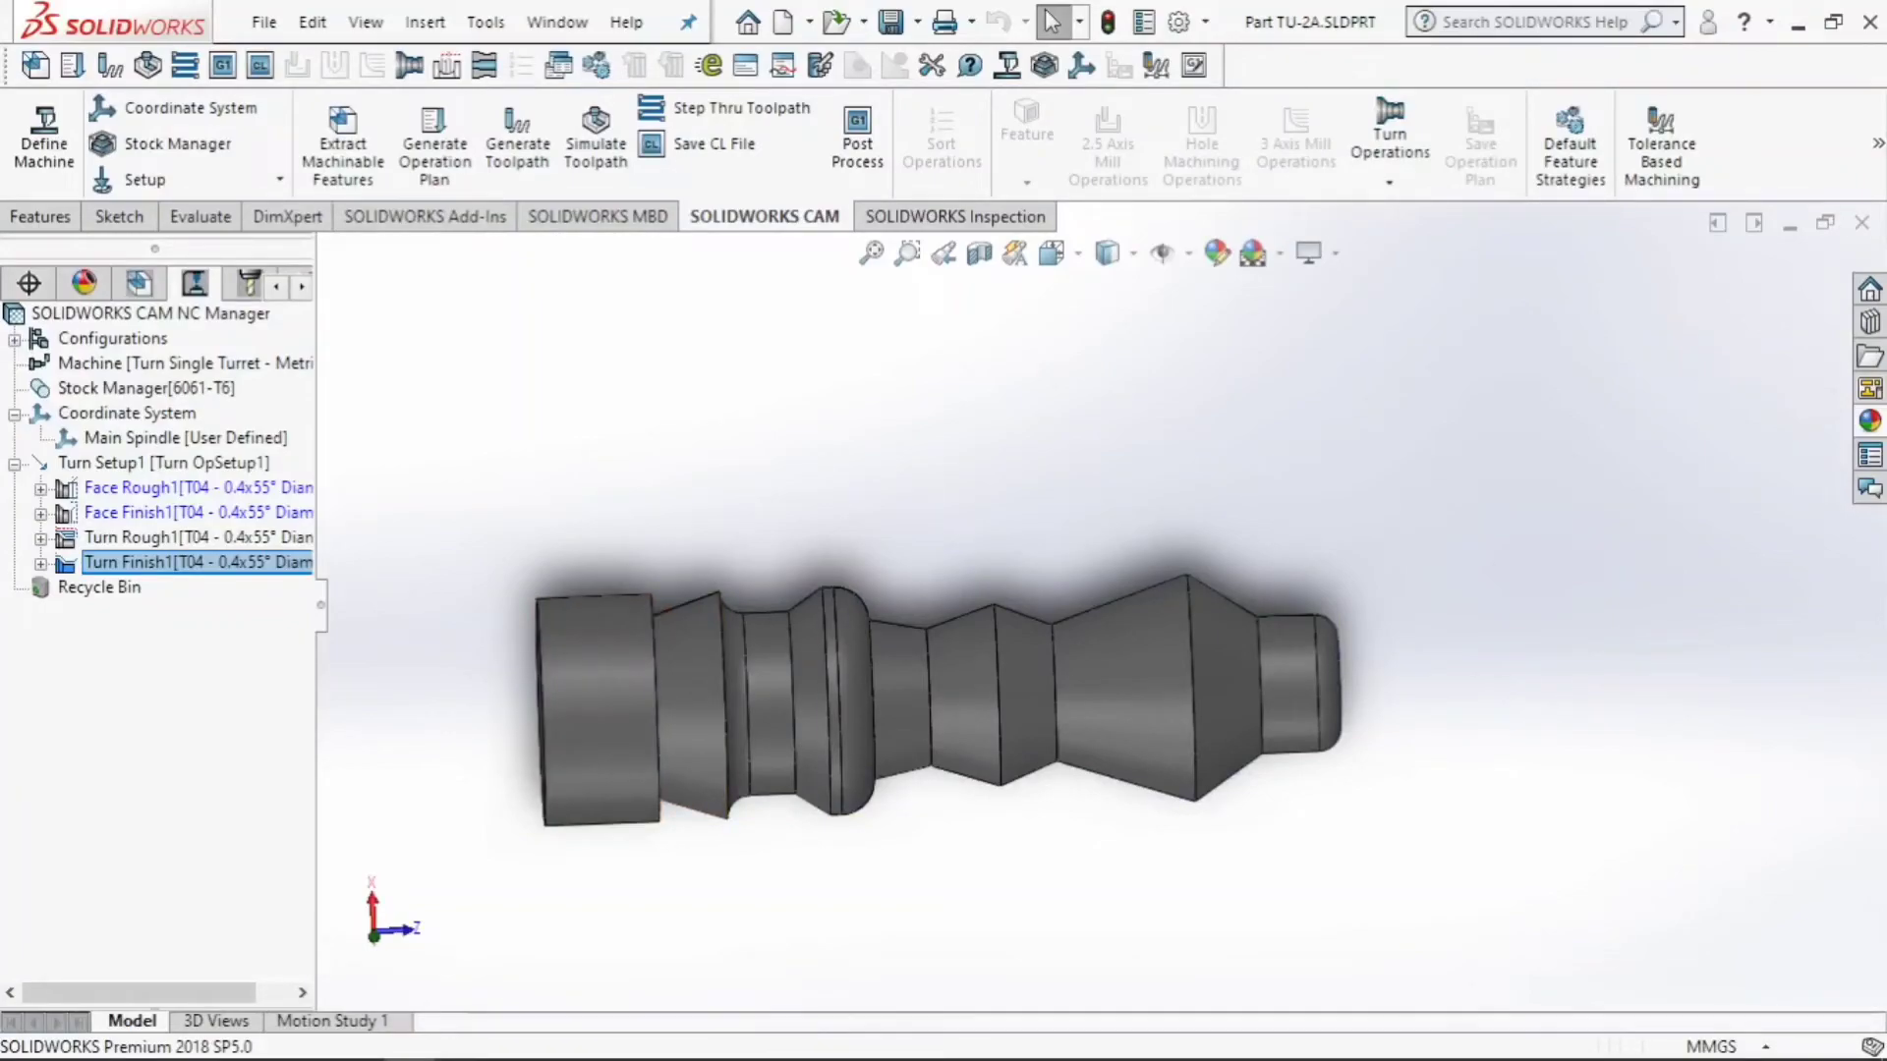
# Inspect the turning toolpaths with Step Through Toolpath and close it
pyautogui.moveTo(197, 538)
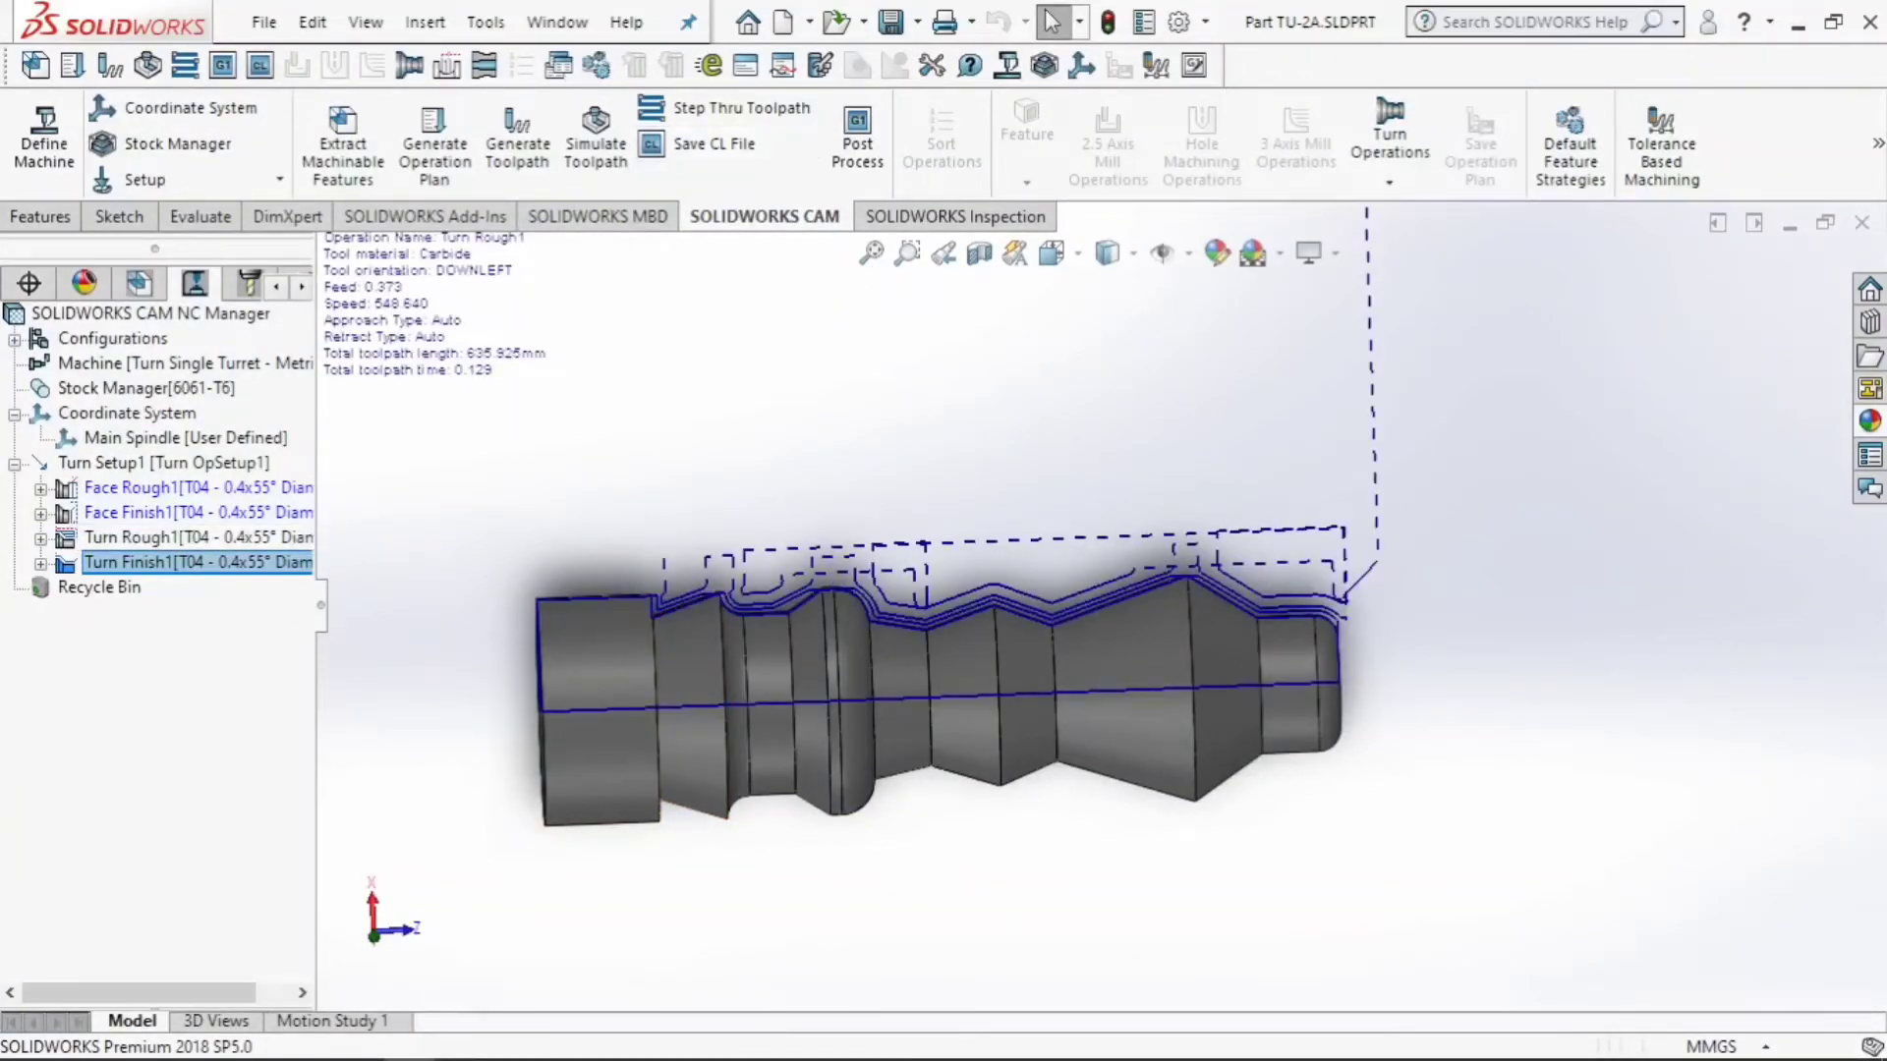
pyautogui.click(708, 110)
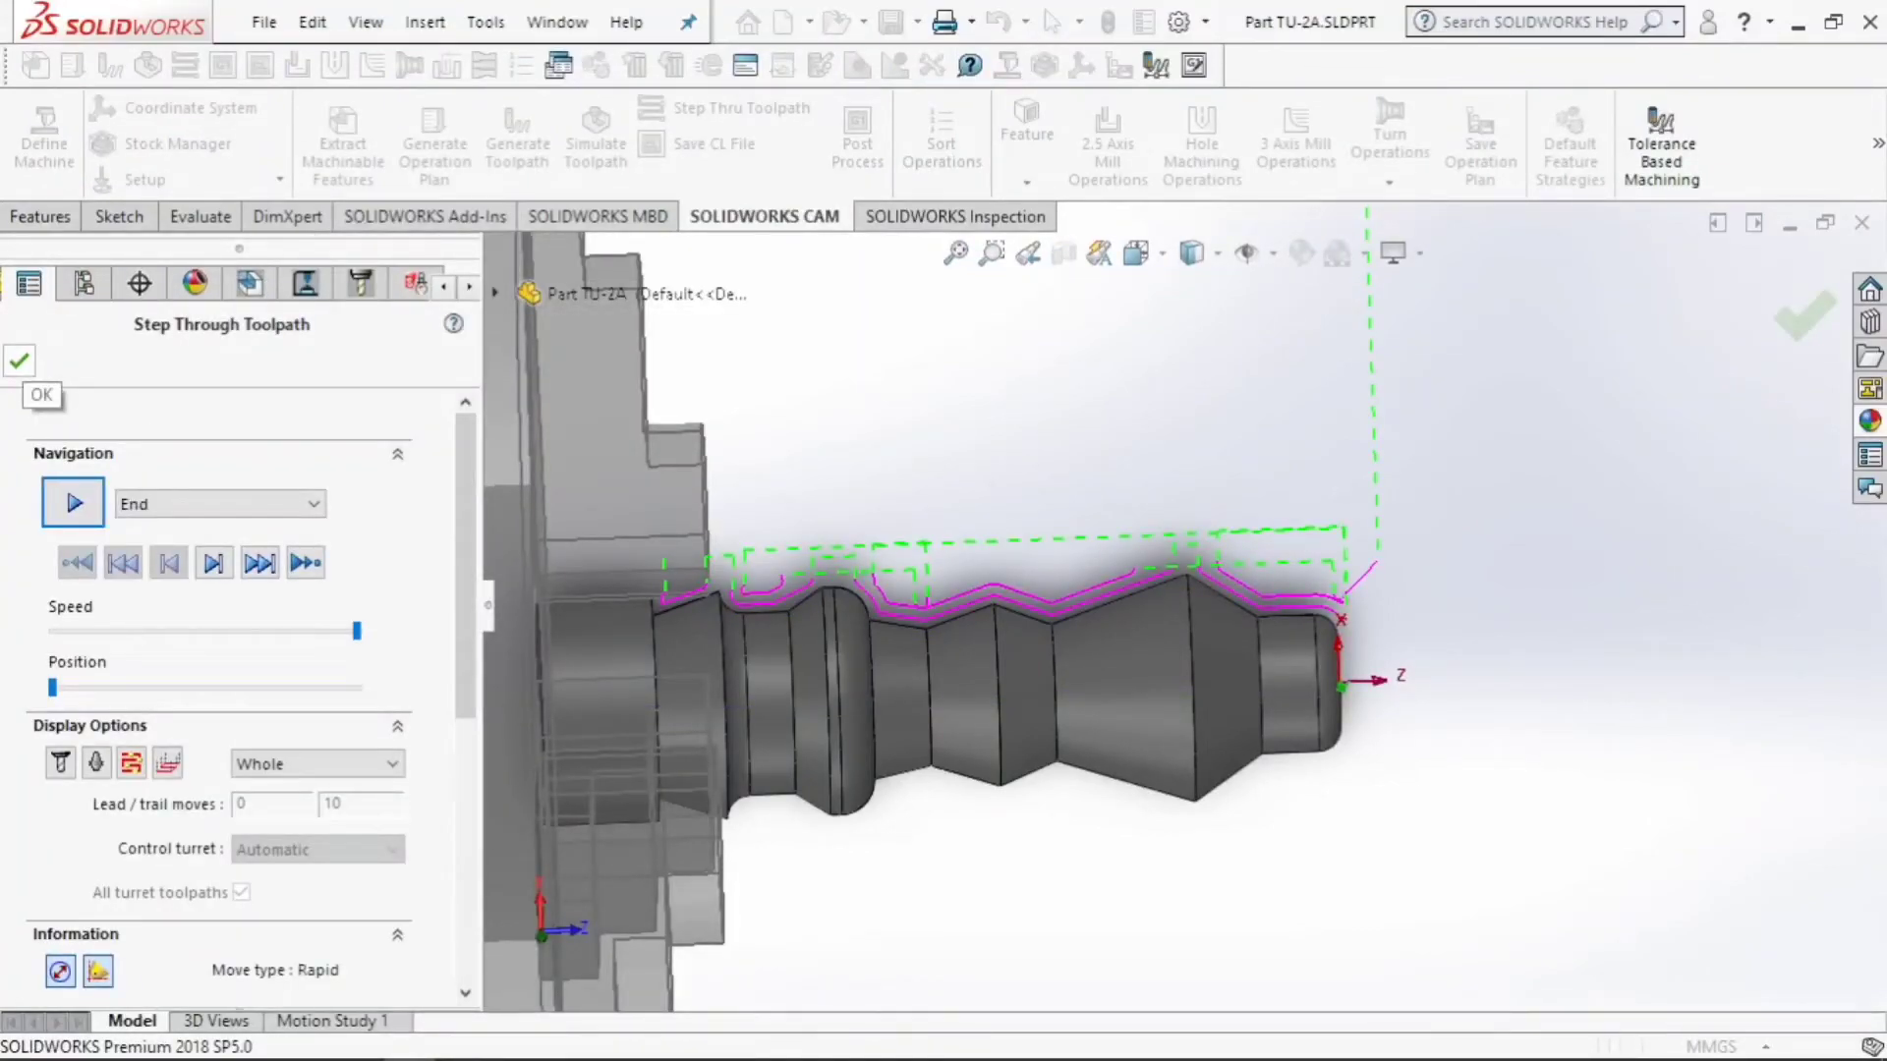
pyautogui.click(19, 361)
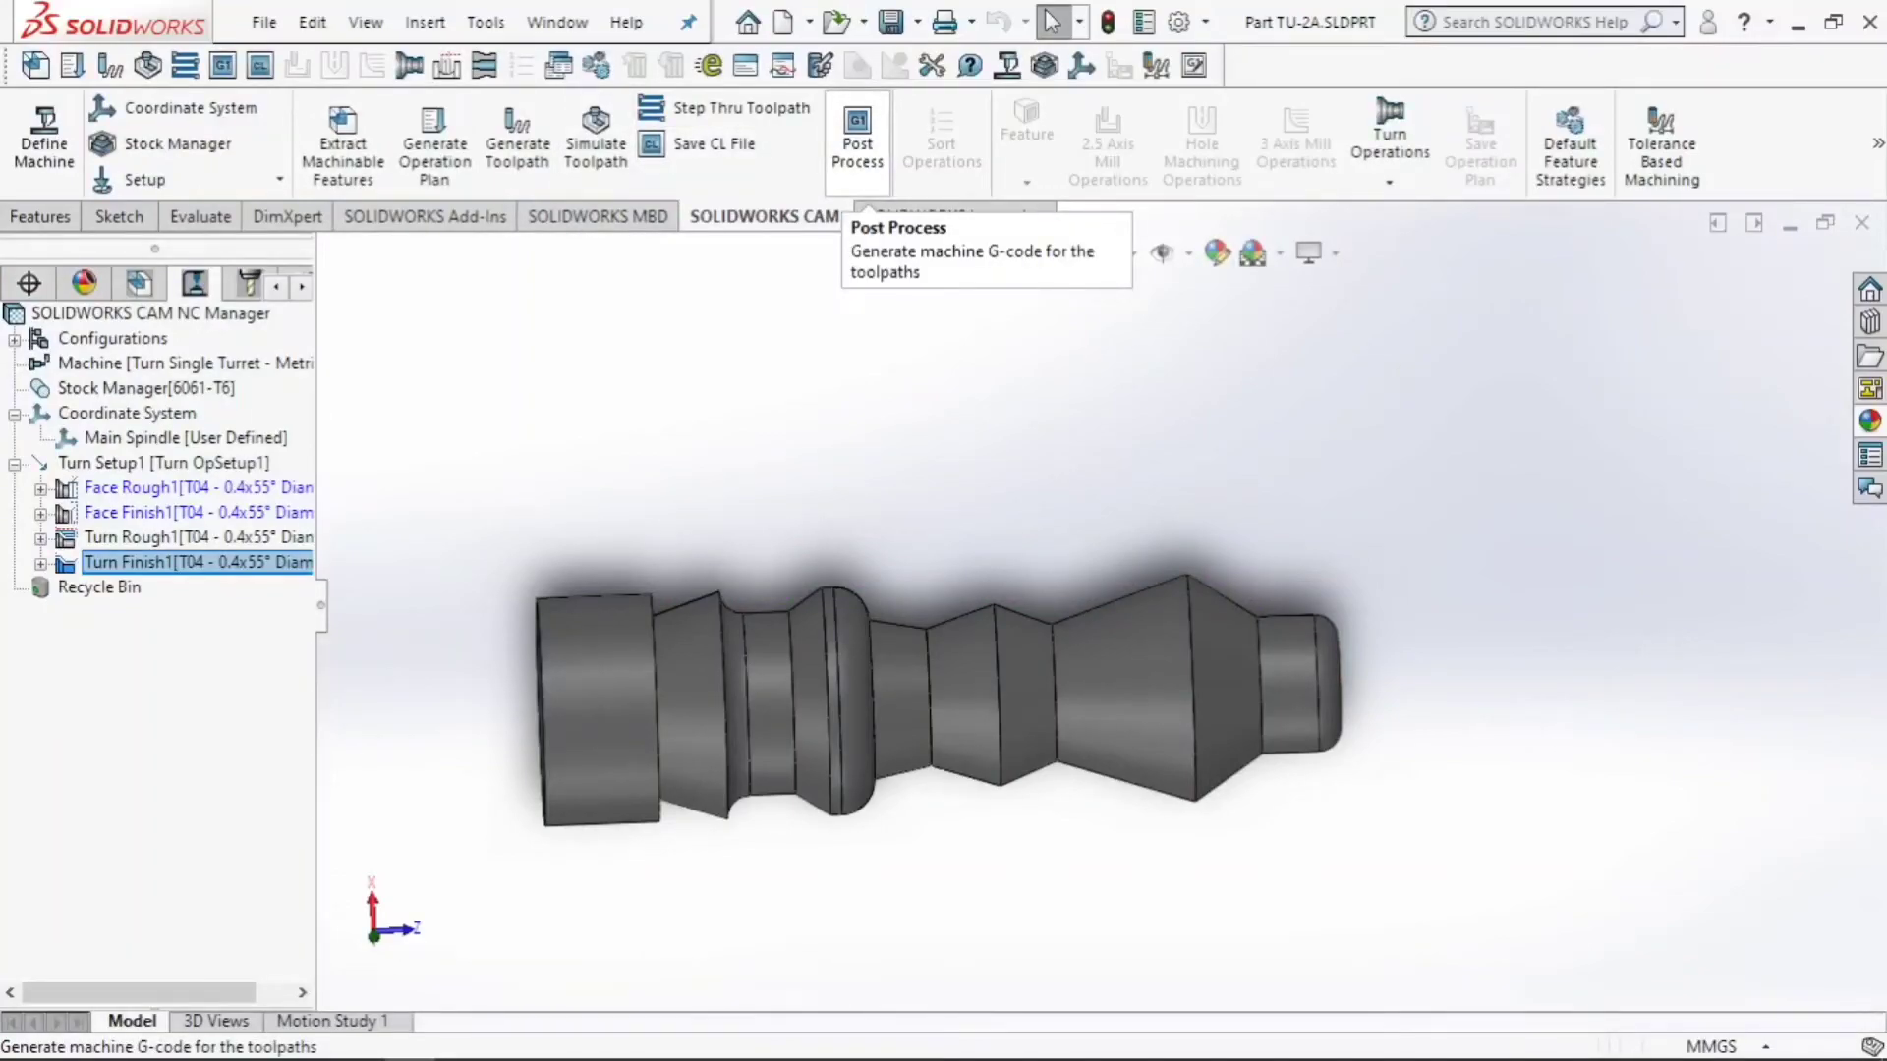
# Start post-processing the toolpaths with Part TU-2A.txt as the output file, overwriting the existing file
pyautogui.click(857, 137)
pyautogui.click(857, 143)
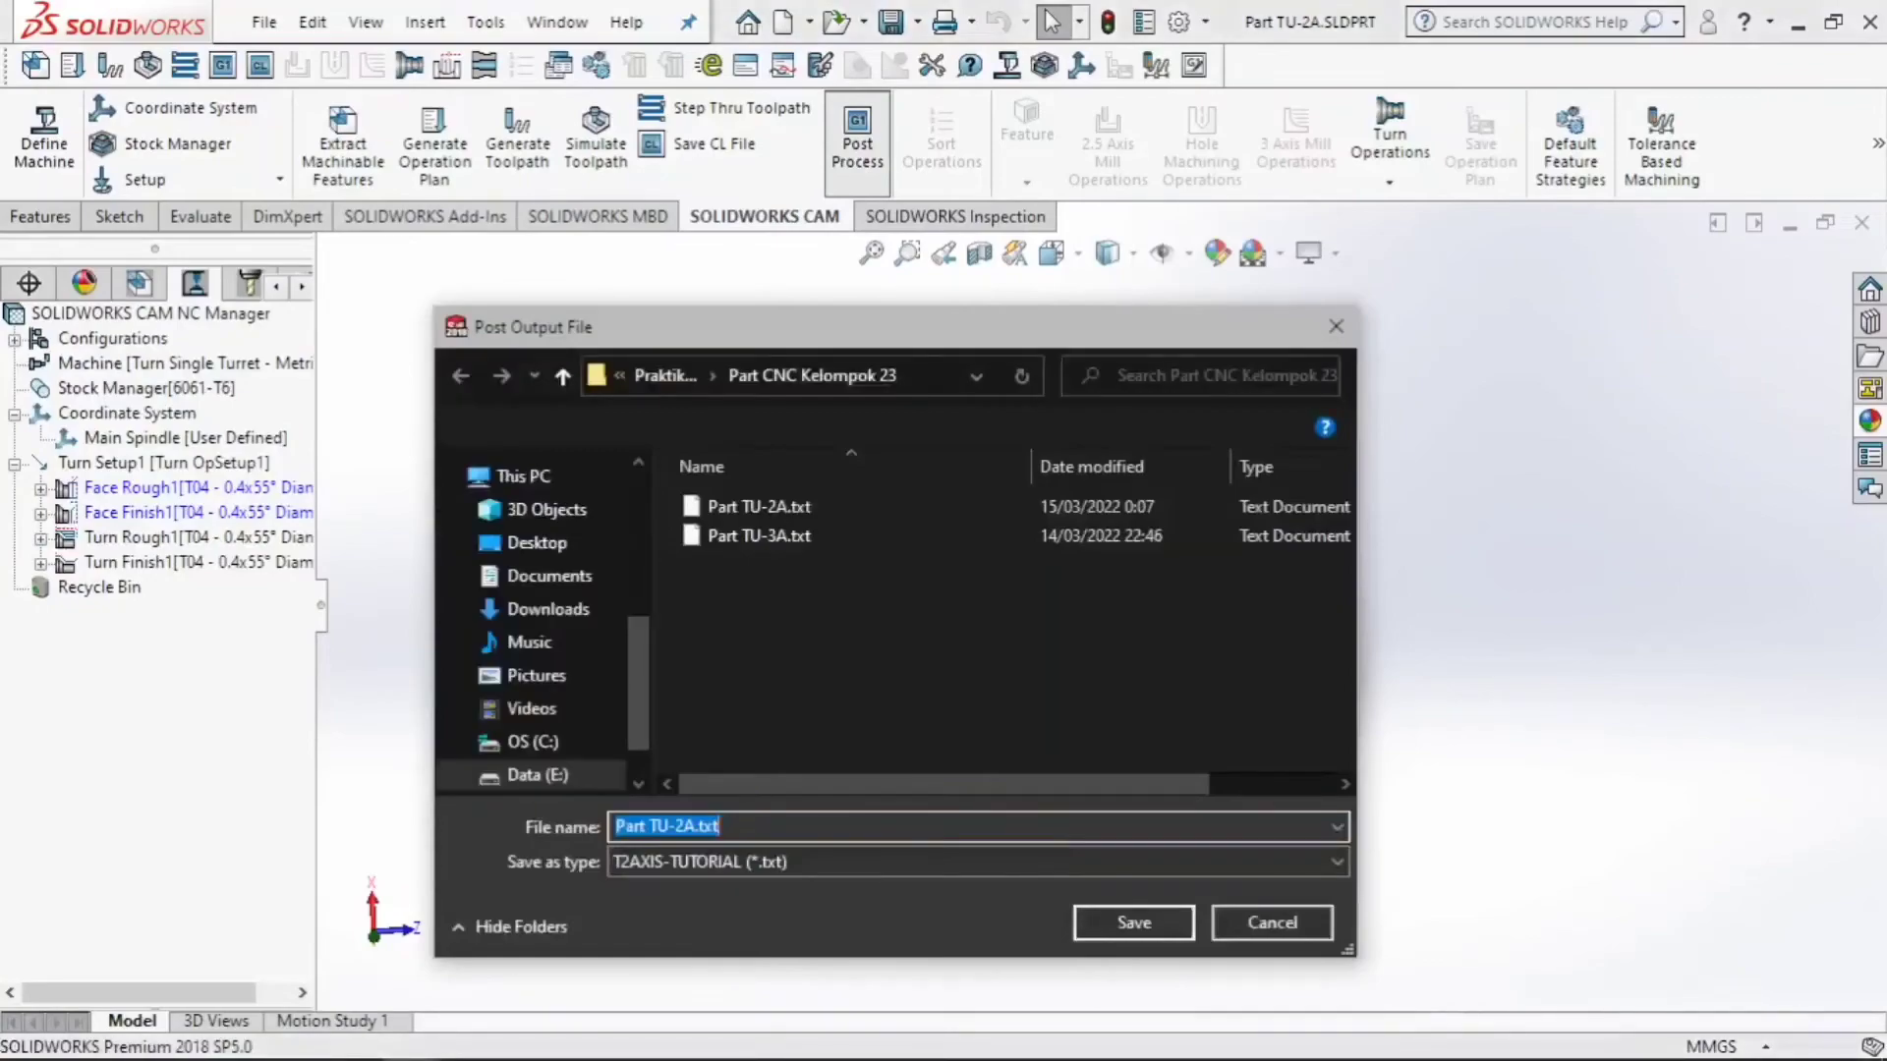
pyautogui.click(759, 506)
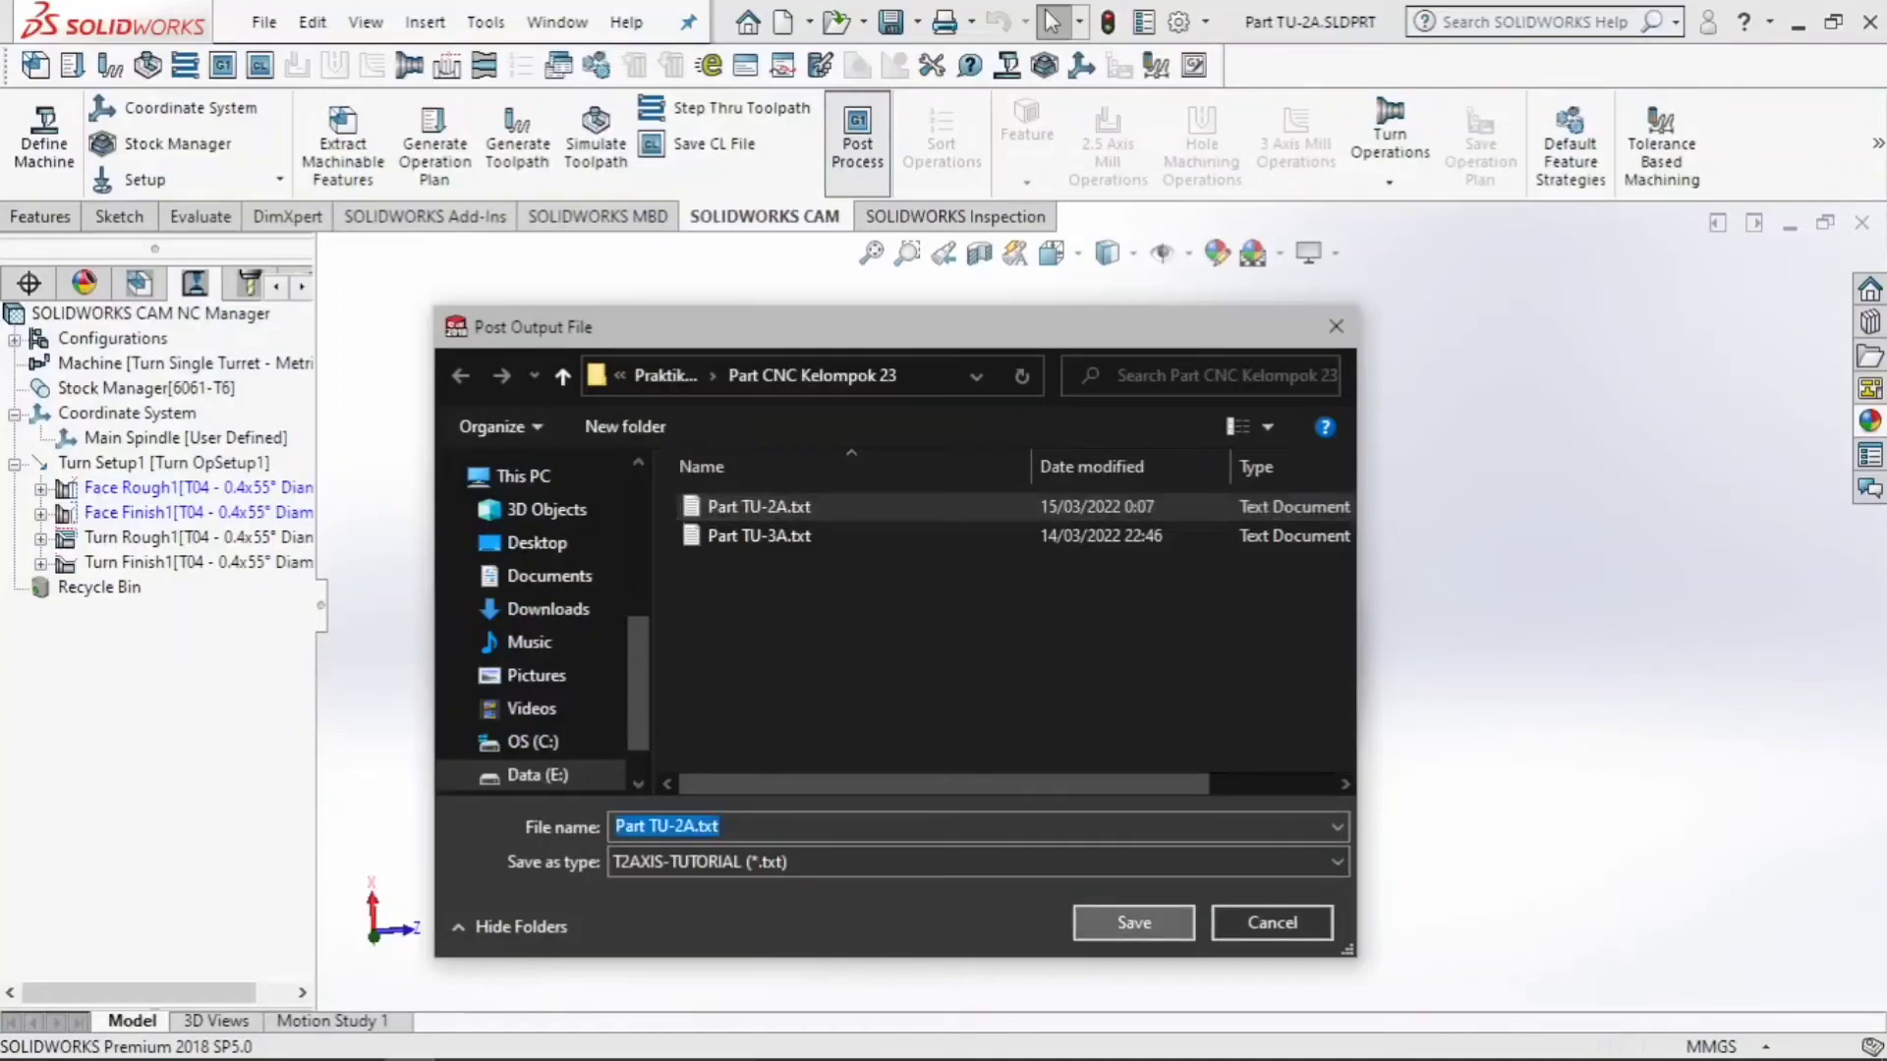
pyautogui.click(1133, 922)
pyautogui.click(1010, 545)
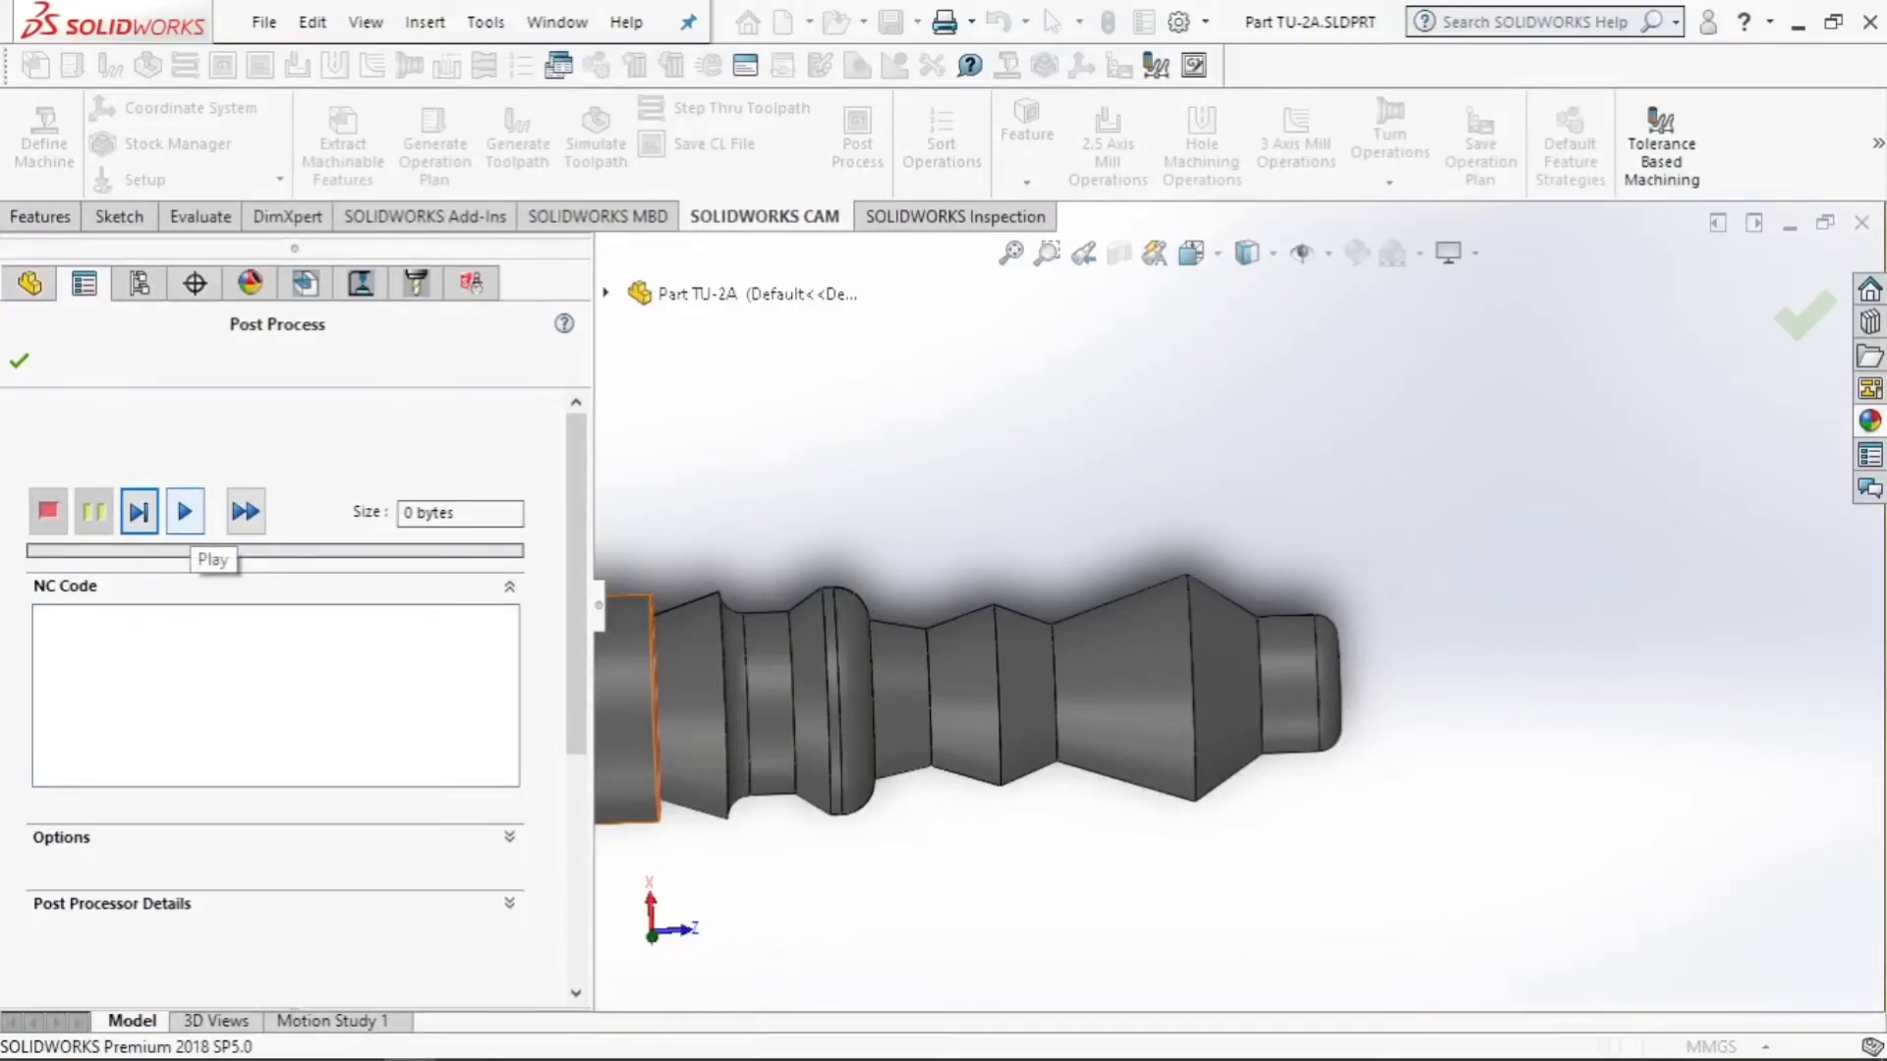
# Generate the complete NC code, set it to open in SOLIDWORKS CAM NC Editor, and accept the post process
pyautogui.click(184, 512)
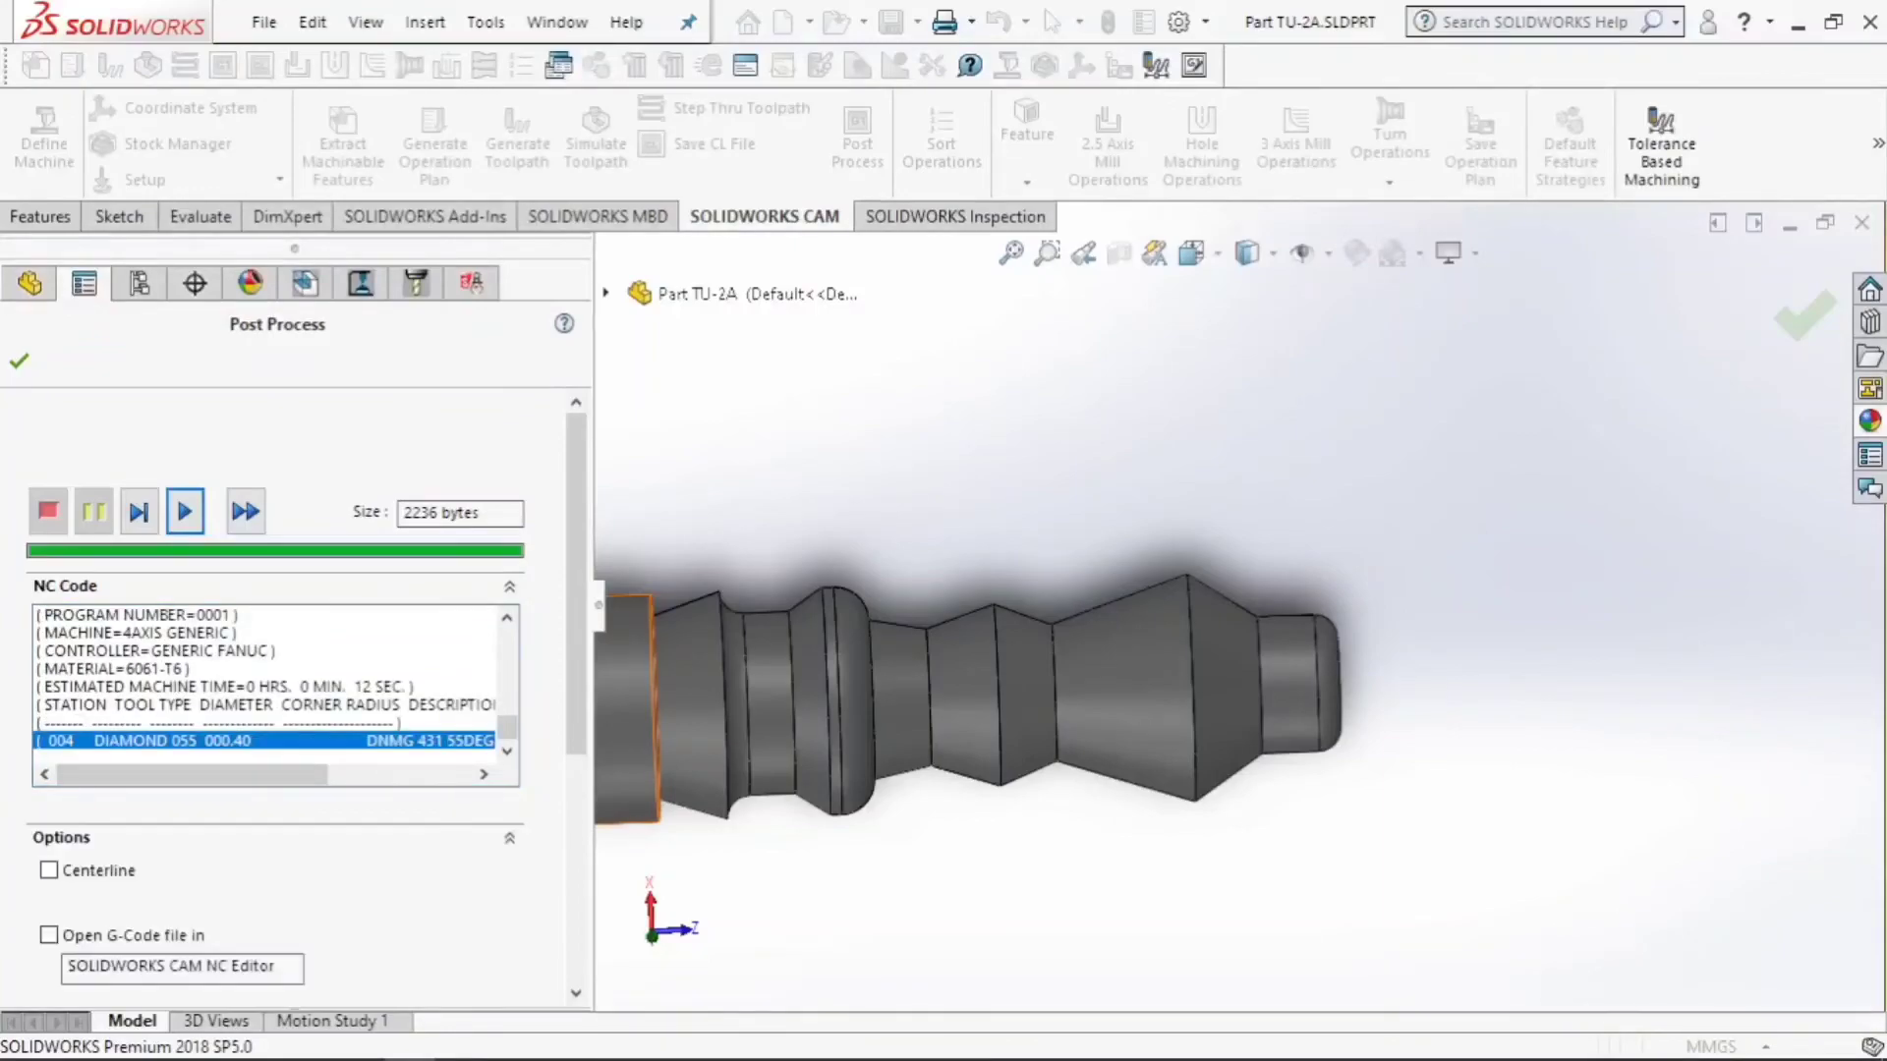
pyautogui.click(49, 935)
pyautogui.click(19, 361)
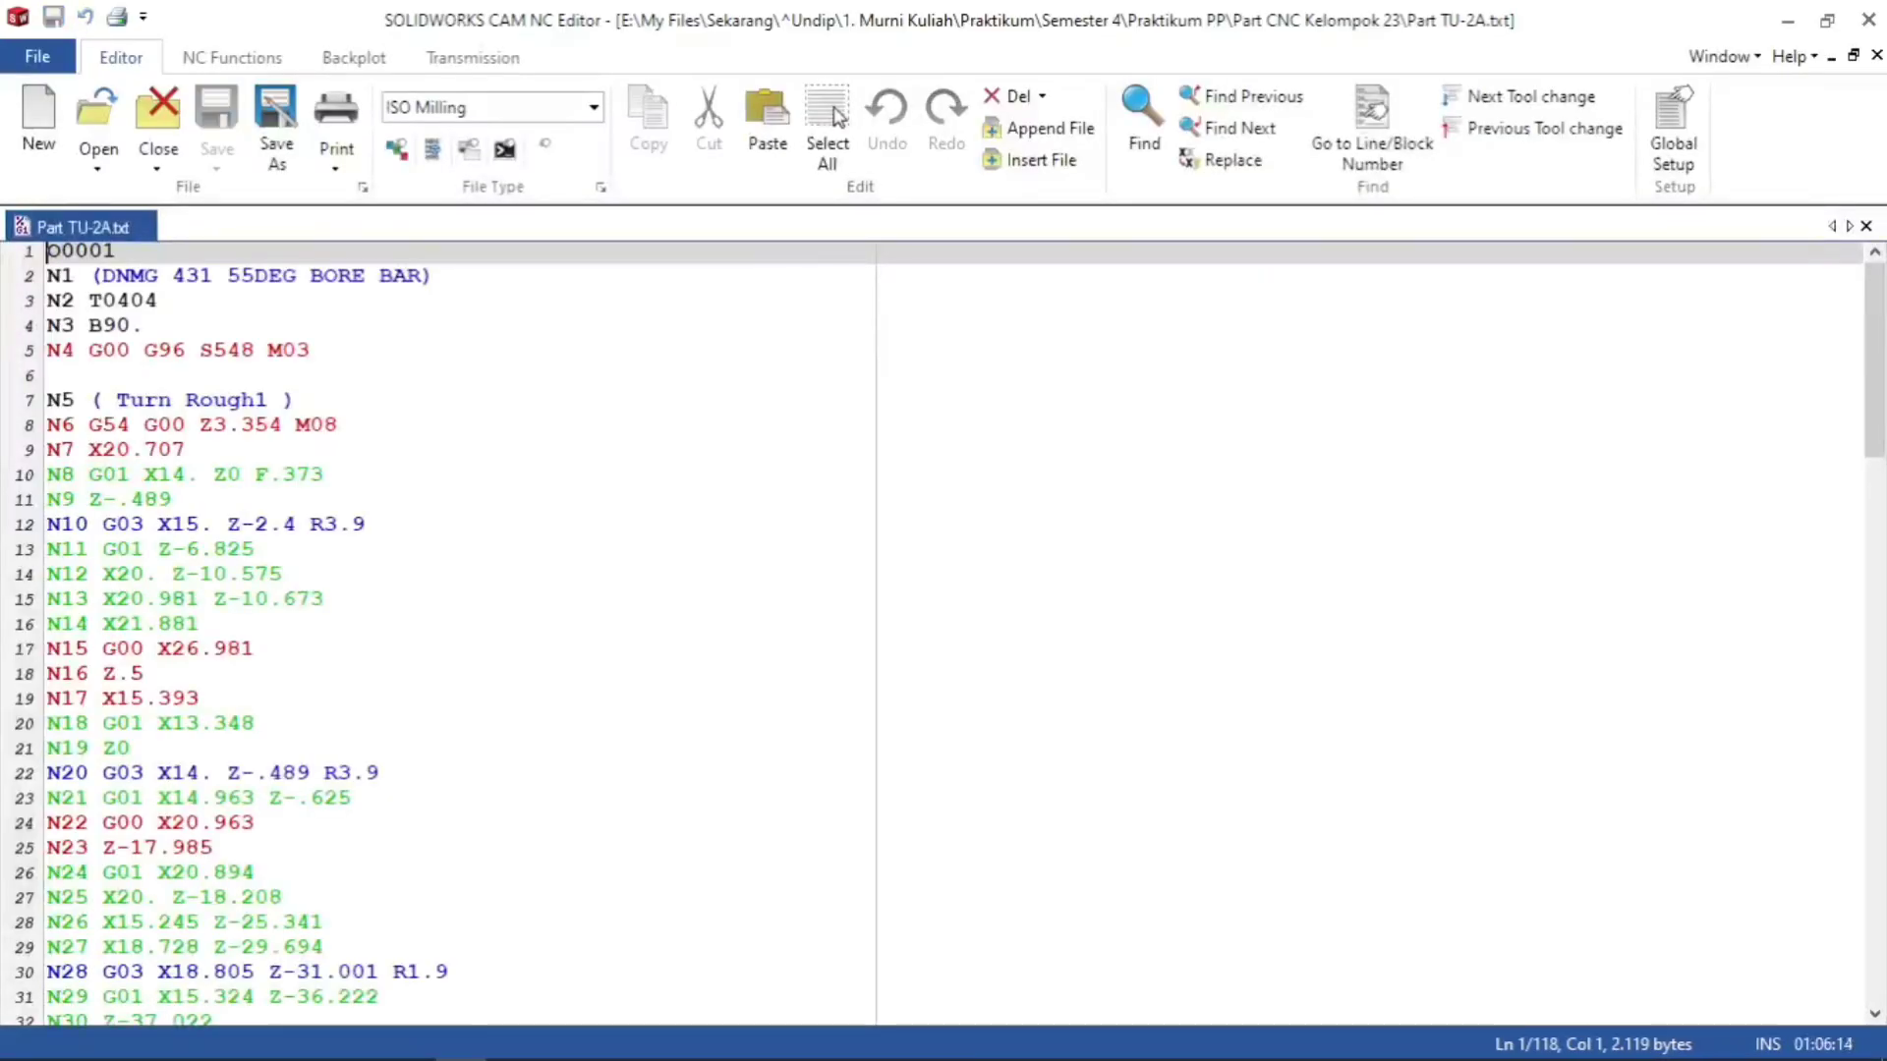
# Examine the G-code of Part TU-2A.txt from the program header to the end of Turn Finish1, and close the NC Editor
pyautogui.scroll(-4, 836, 118)
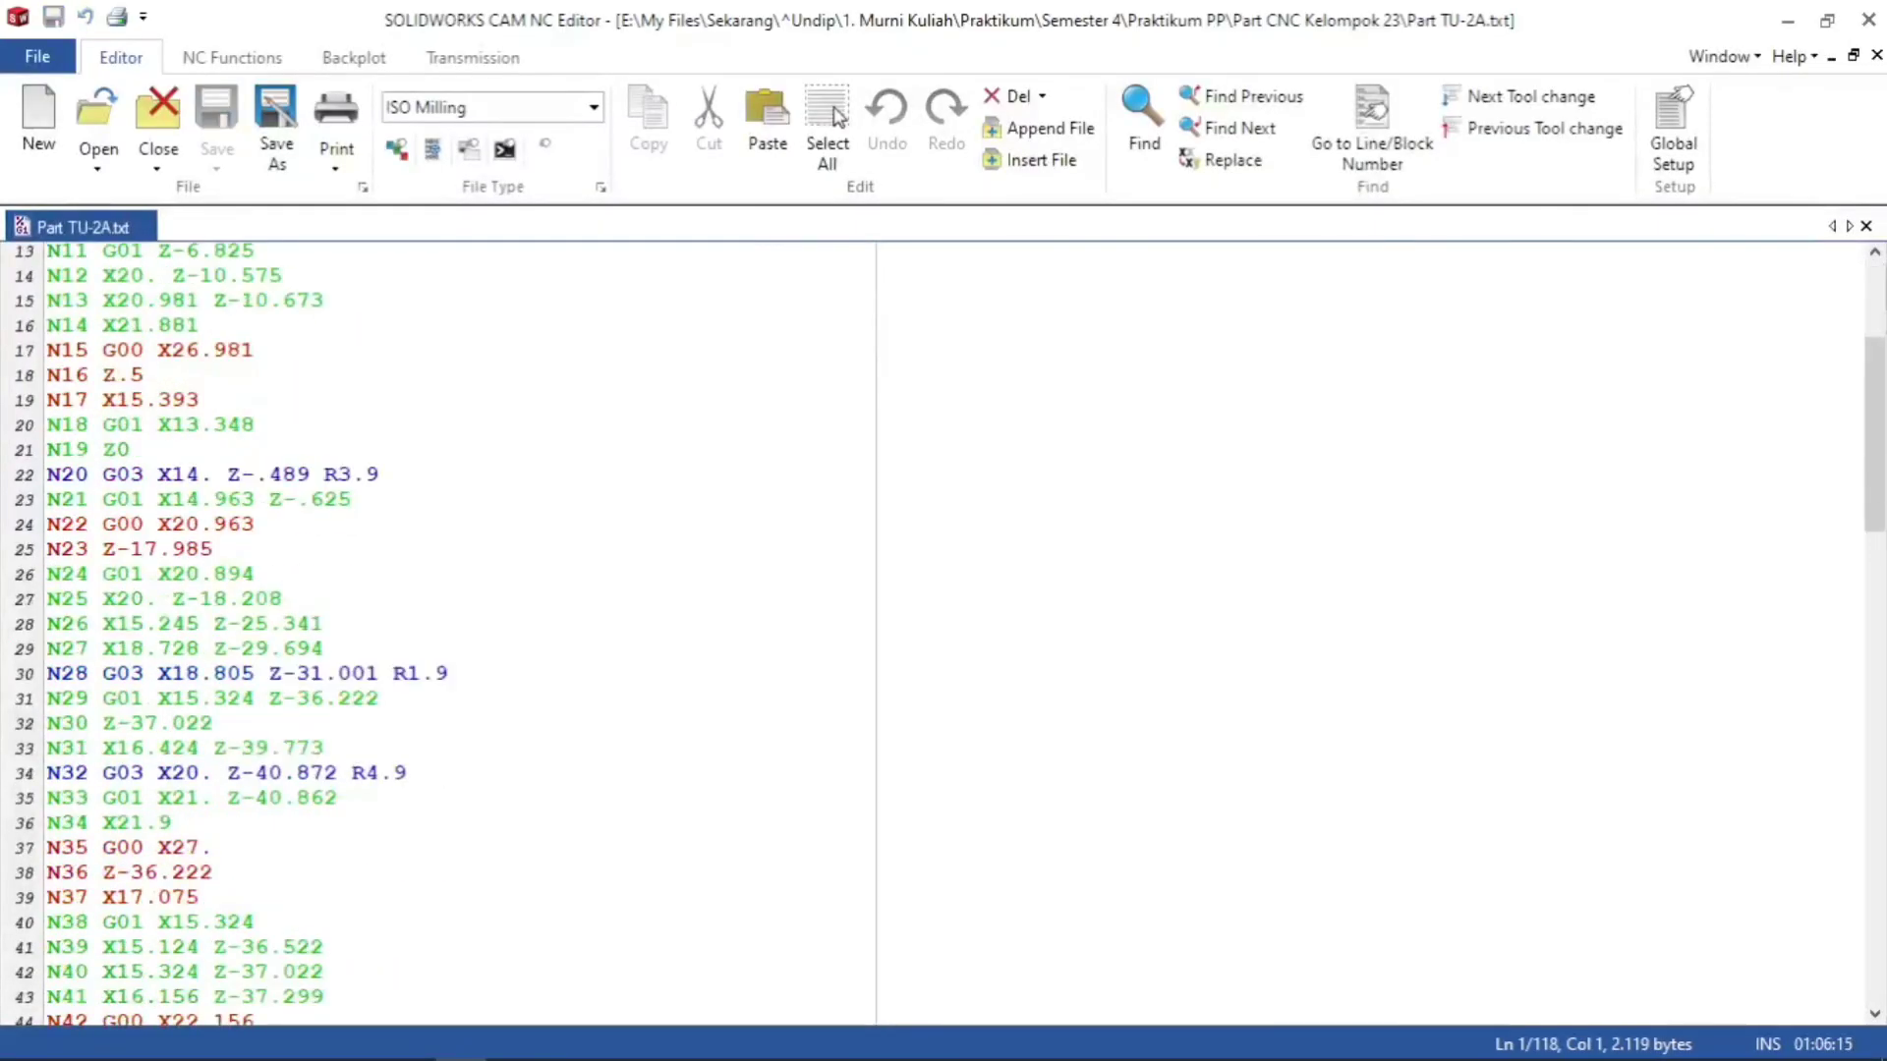
pyautogui.scroll(-16, 836, 118)
pyautogui.scroll(-9, 836, 118)
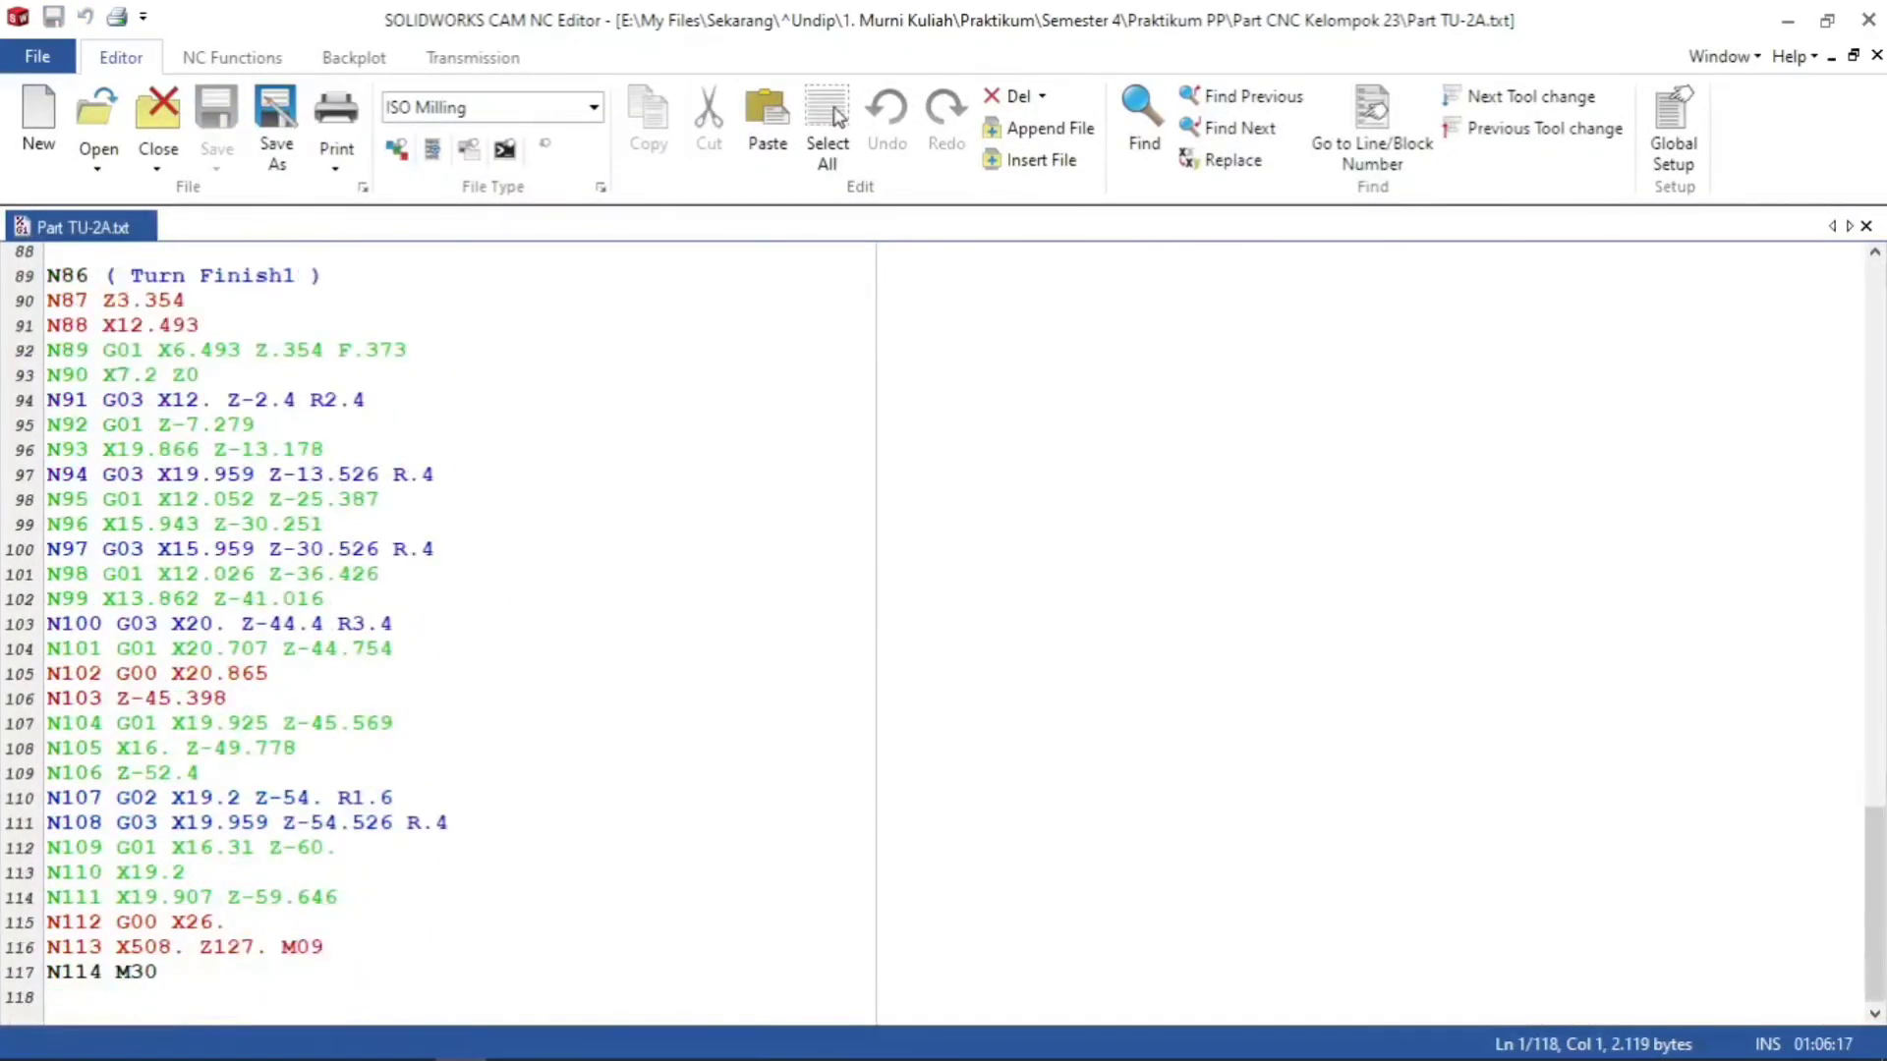
pyautogui.scroll(9, 836, 118)
pyautogui.scroll(-9, 837, 118)
pyautogui.scroll(20, 837, 118)
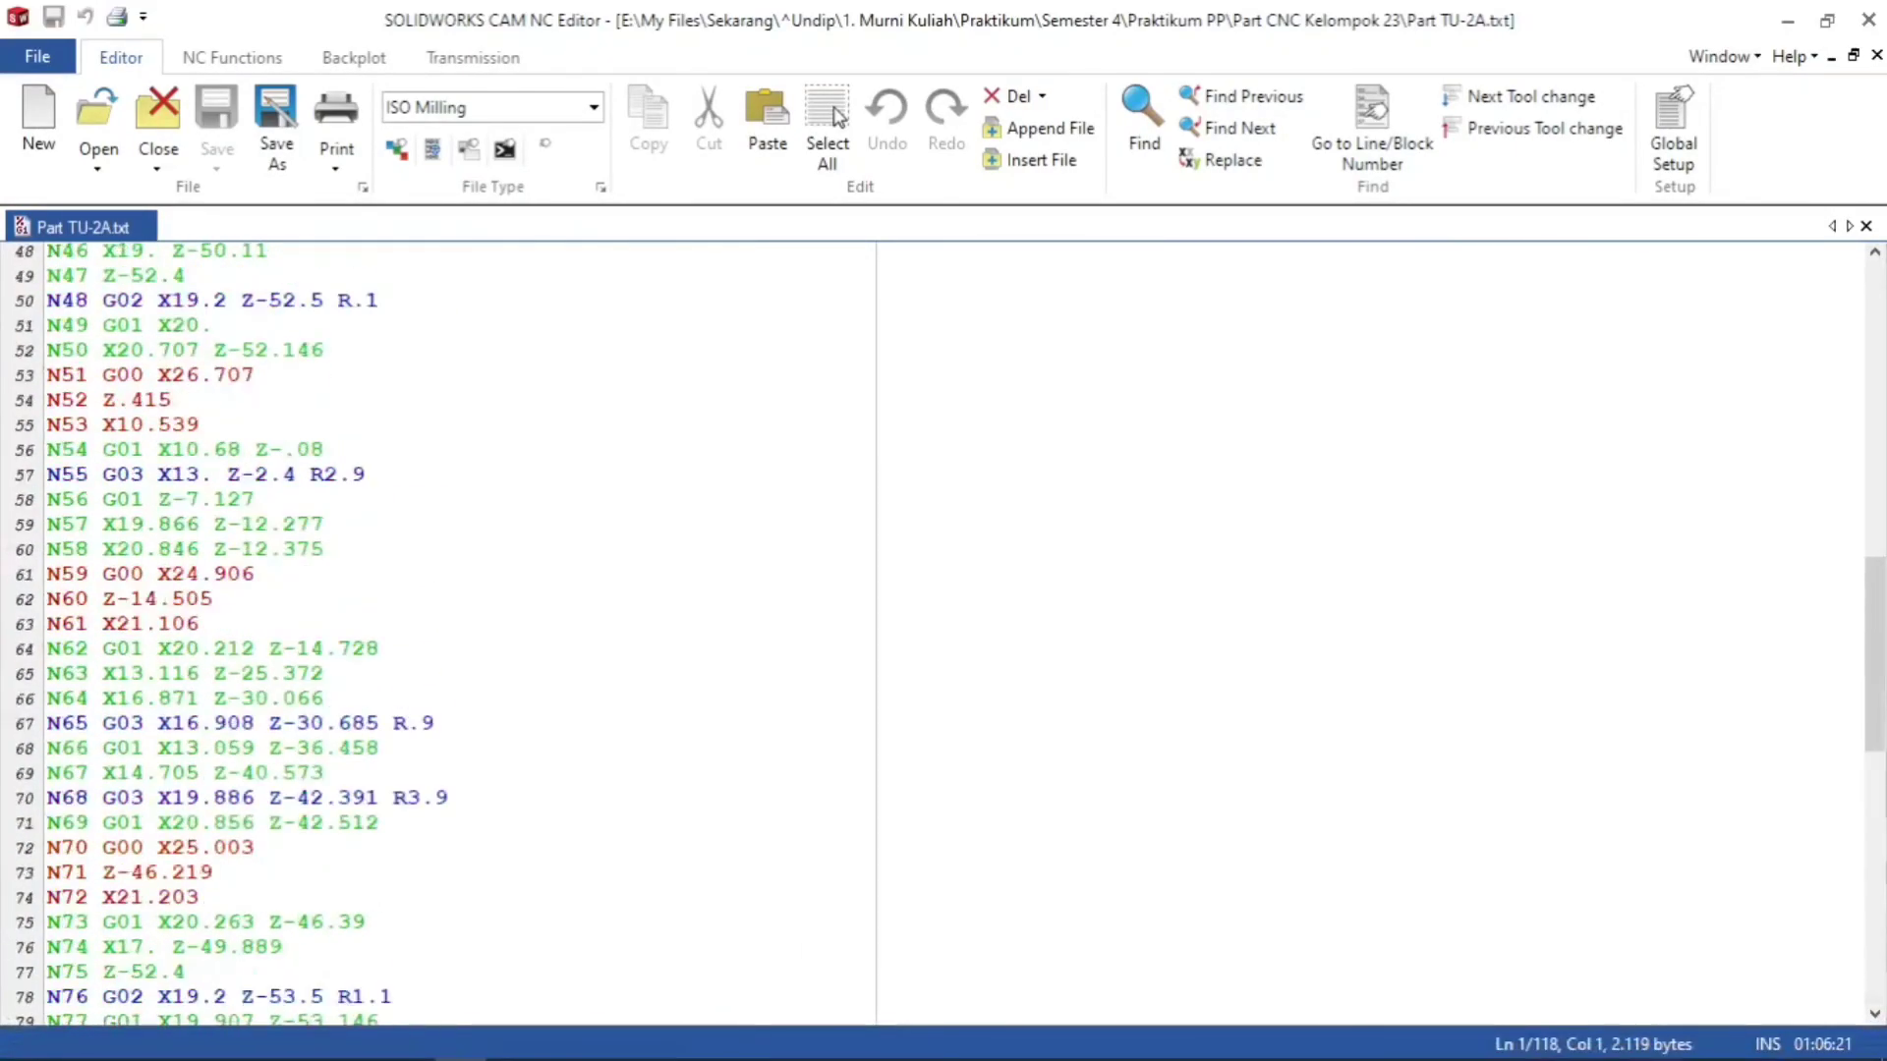
pyautogui.scroll(8, 836, 118)
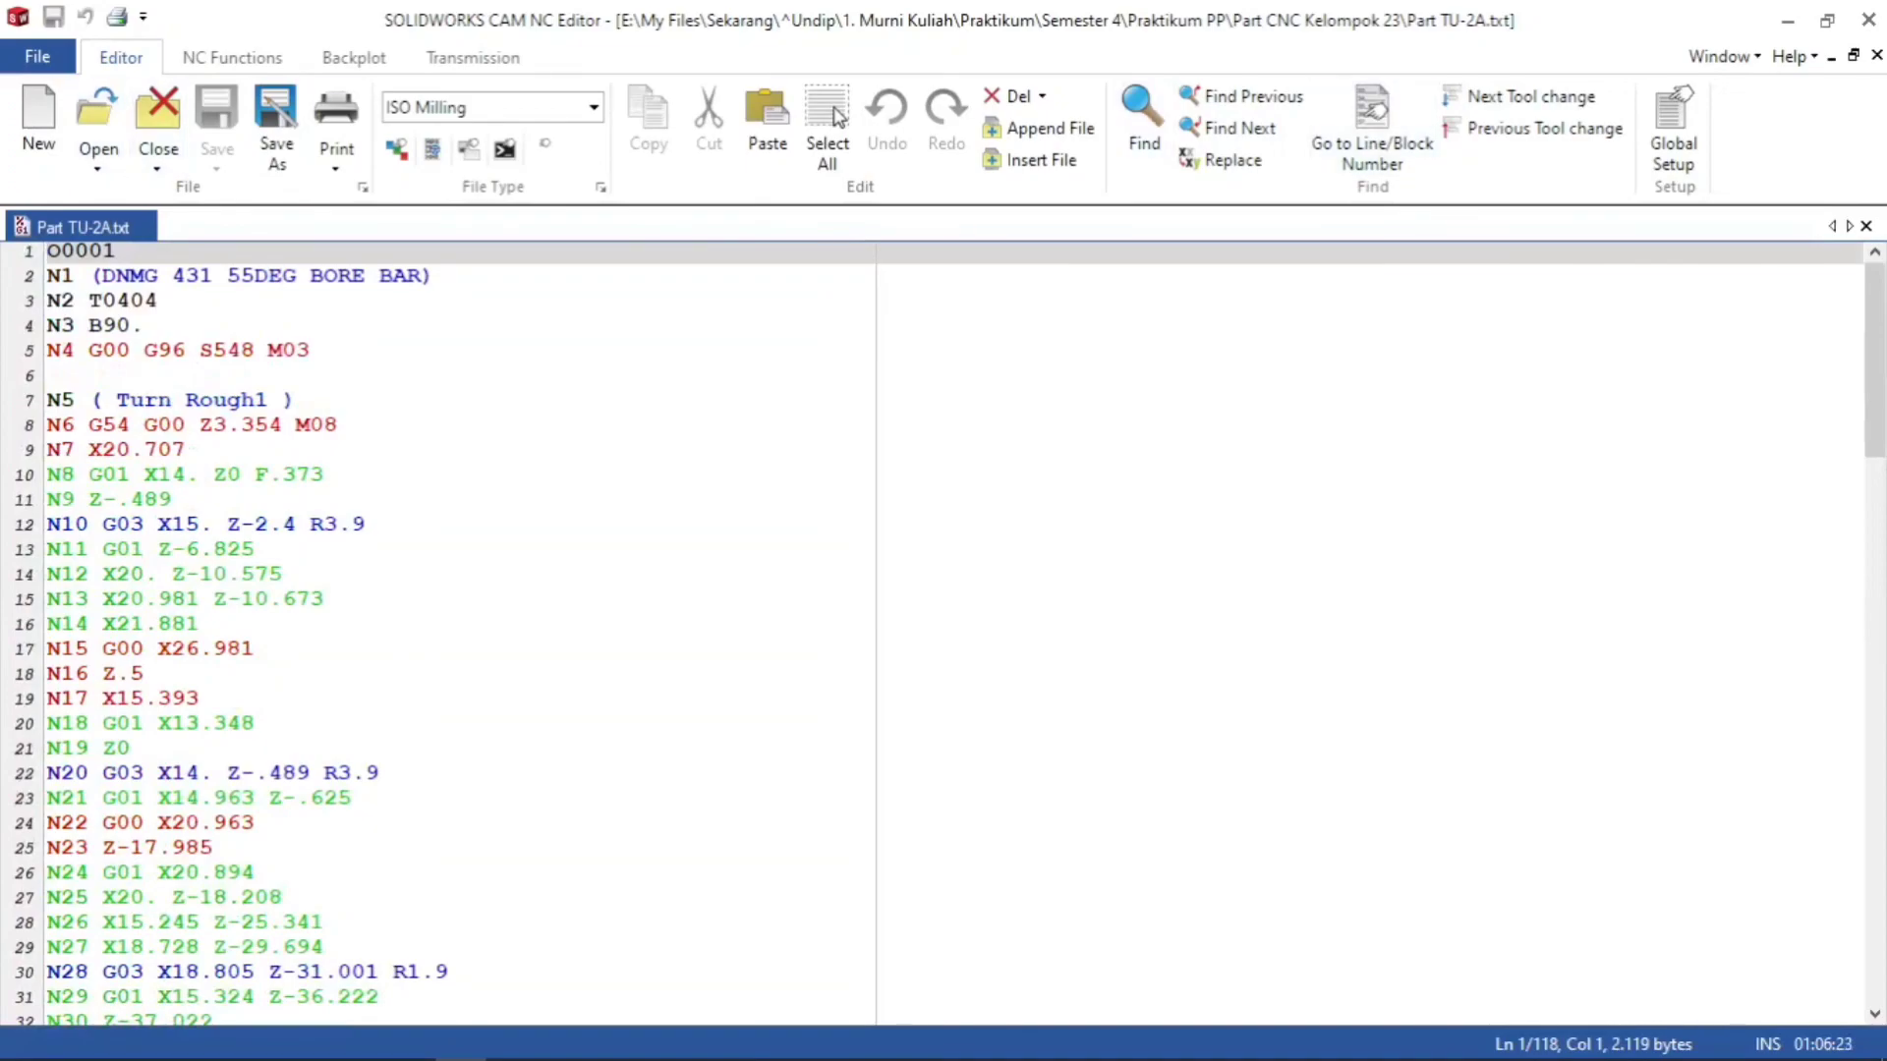
pyautogui.scroll(-9, 837, 118)
pyautogui.scroll(-20, 837, 118)
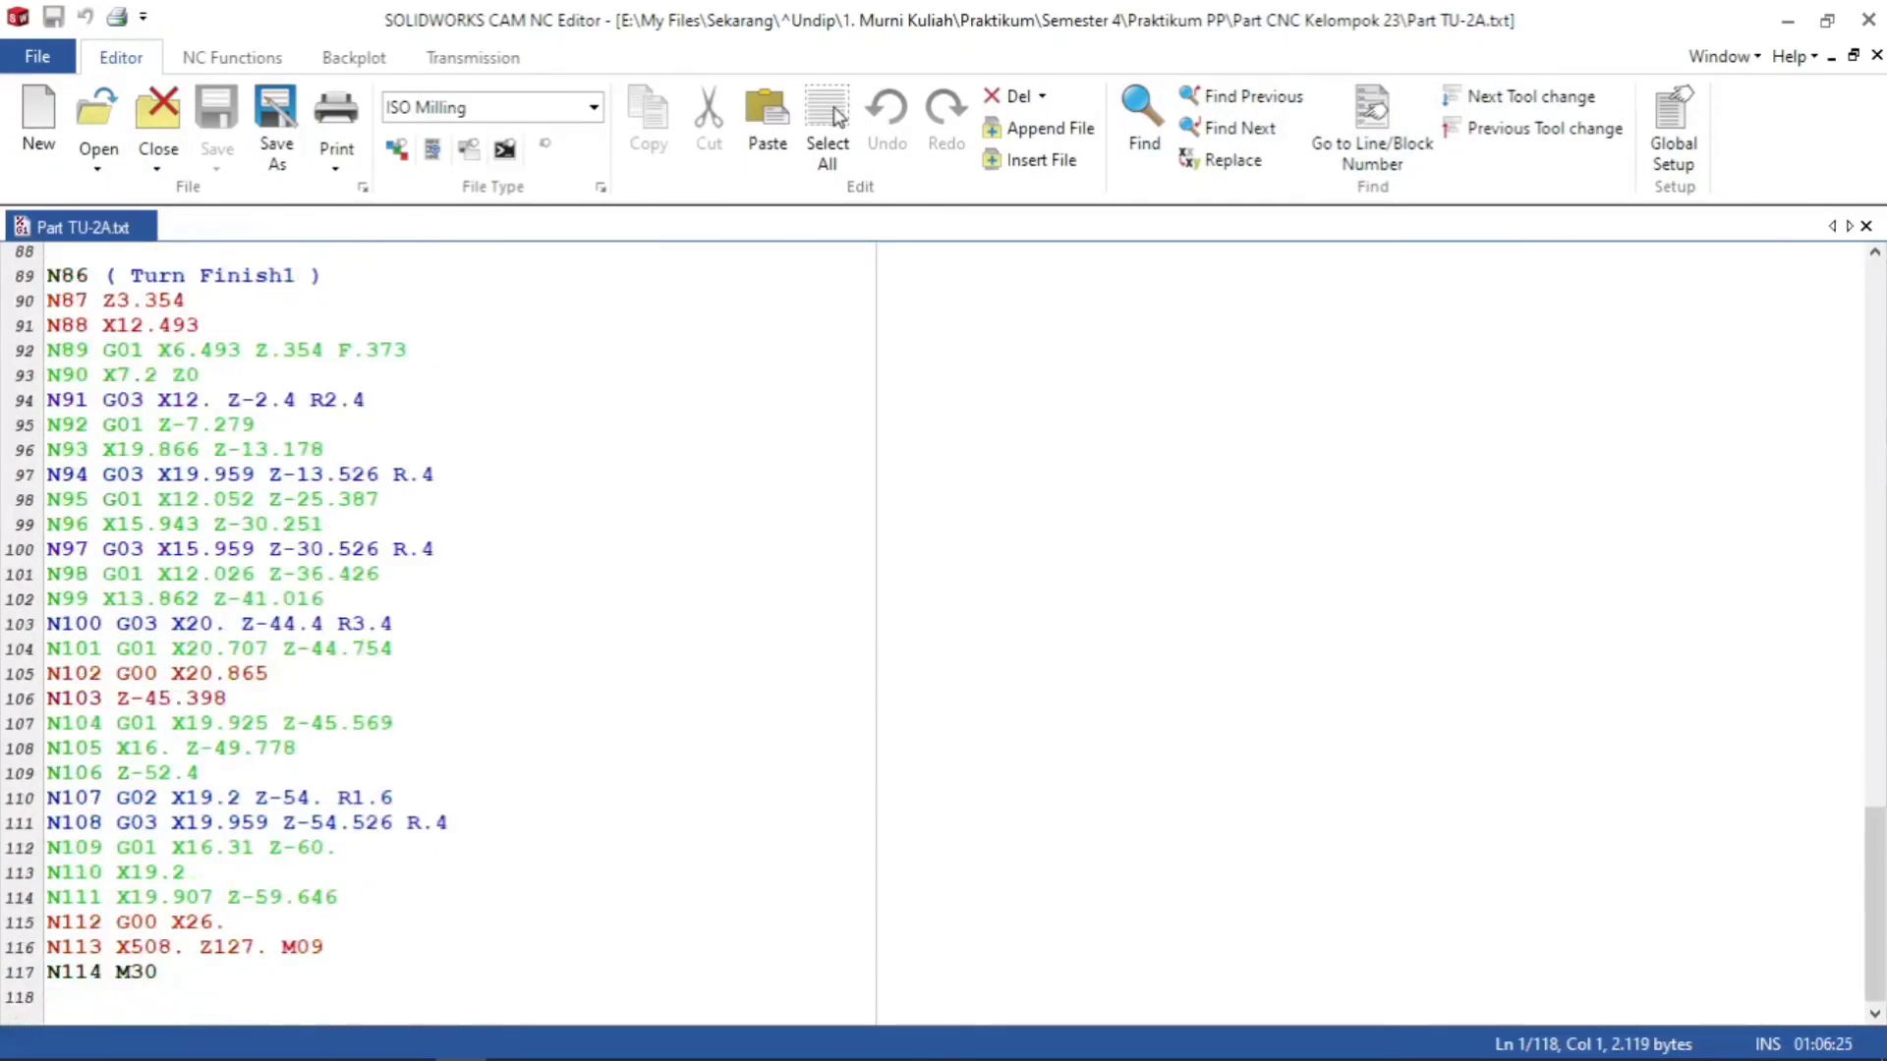
pyautogui.scroll(20, 837, 118)
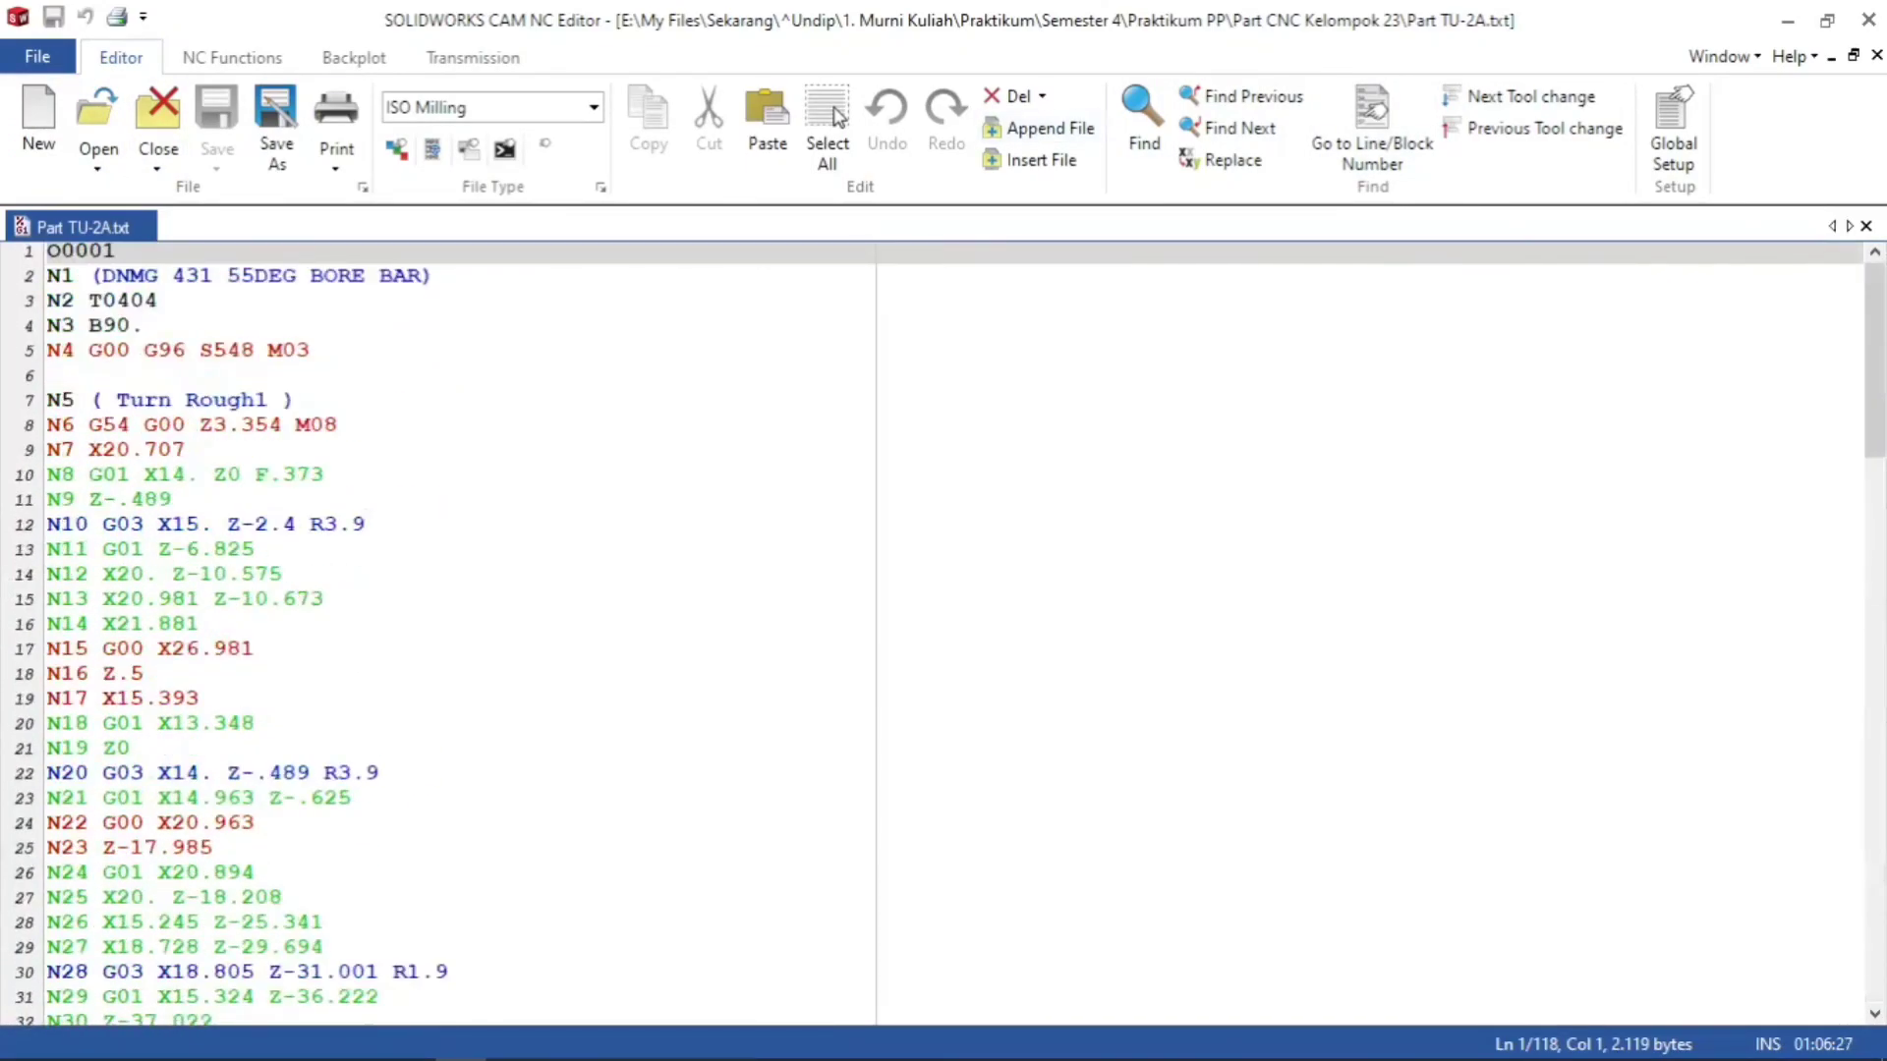
pyautogui.click(1868, 20)
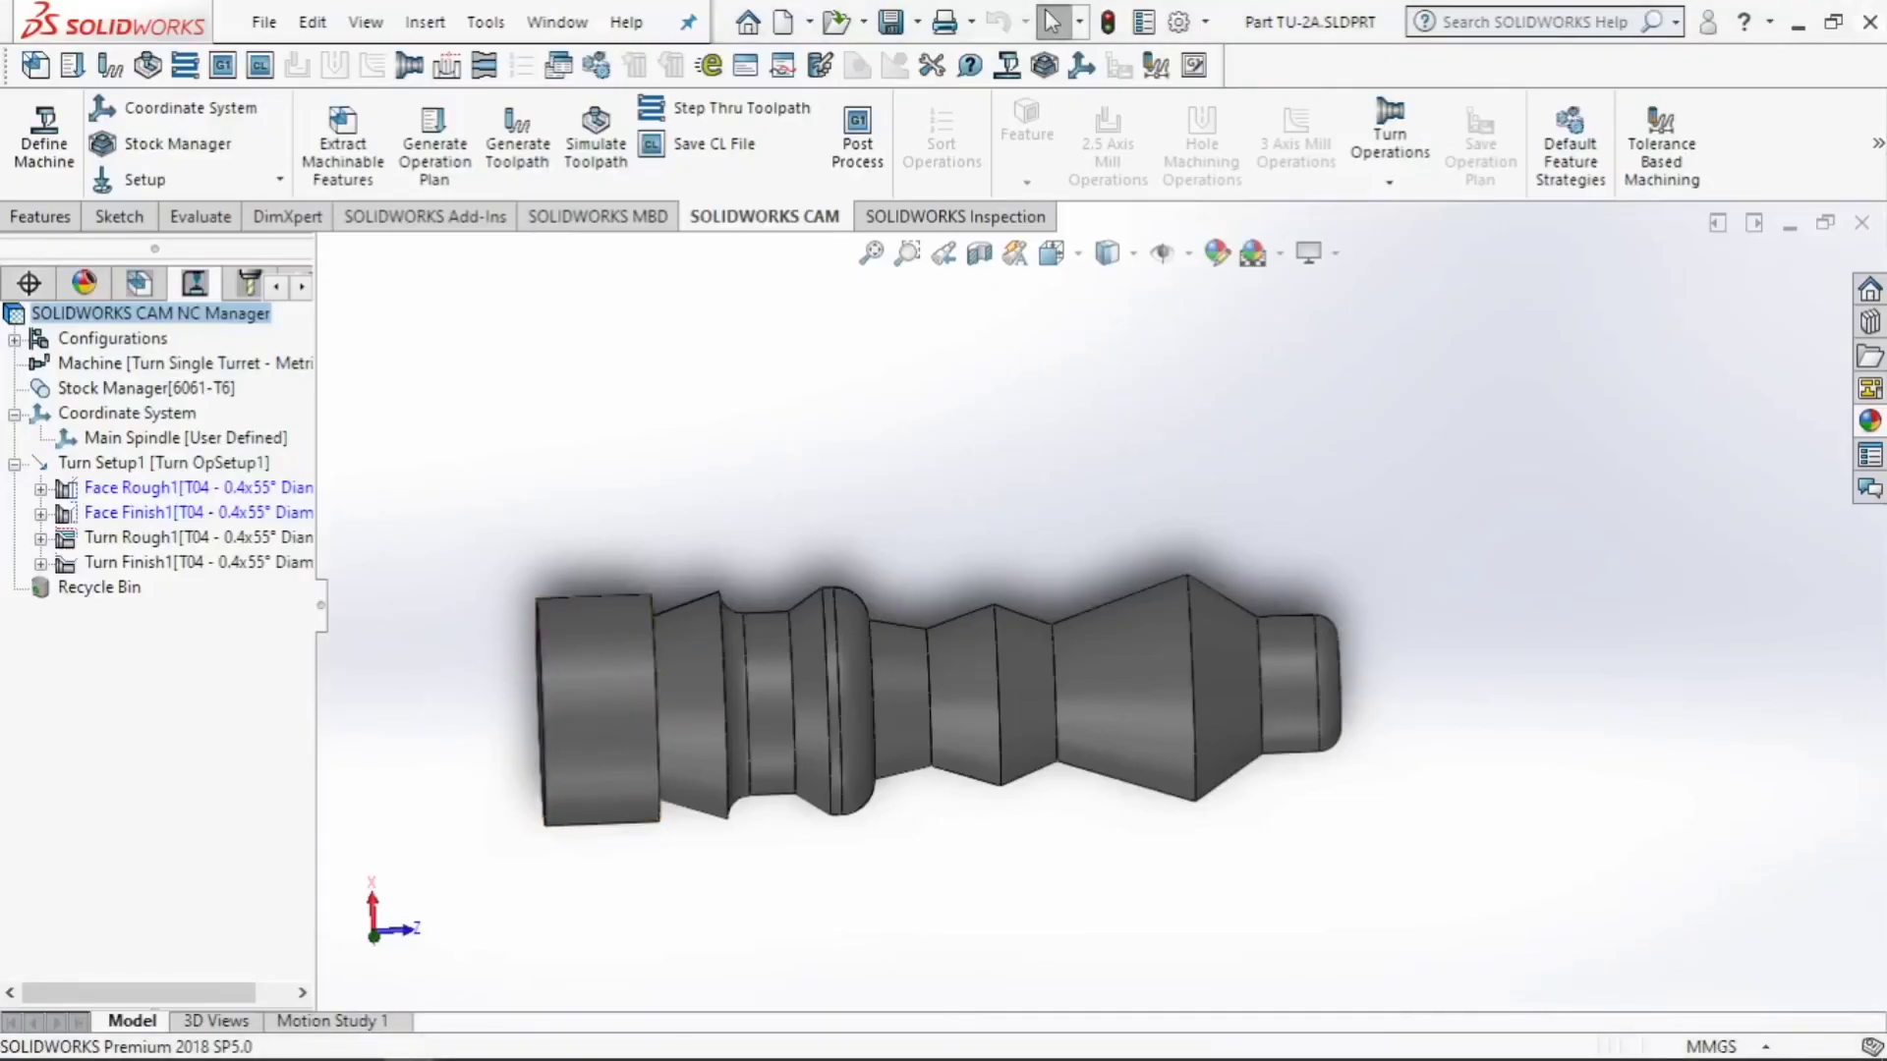